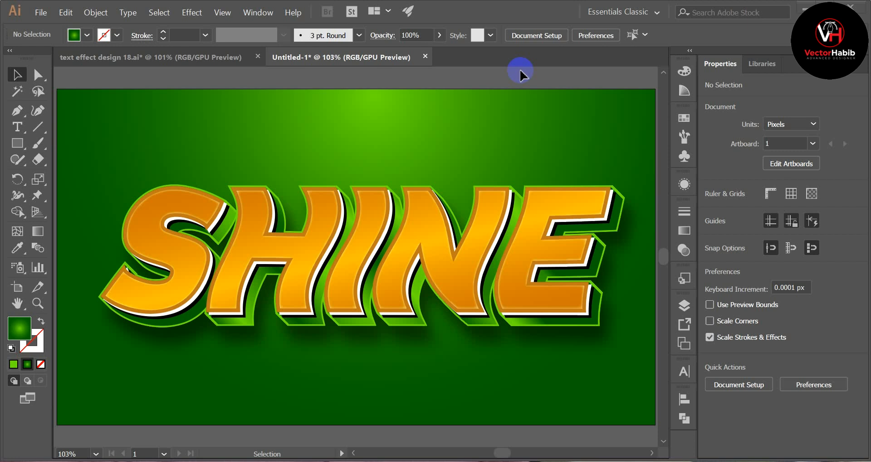
{"action": "double_click", "coordinate": [285, 281]}
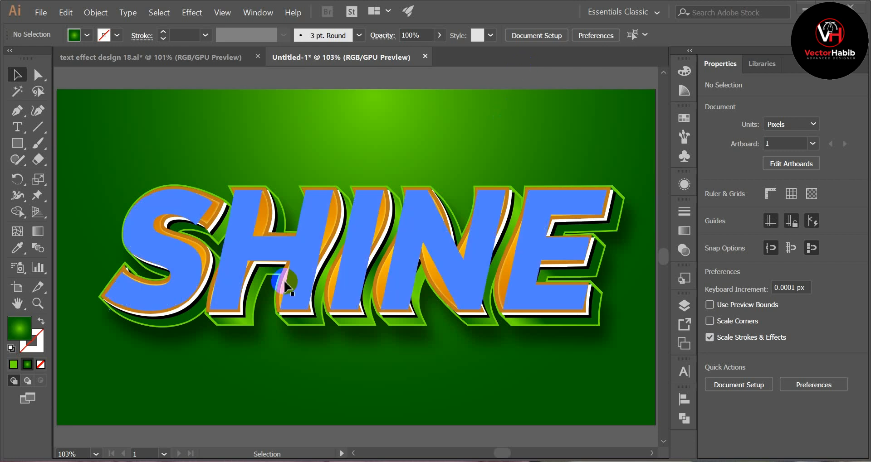
{"action": "left_click", "coordinate": [194, 375]}
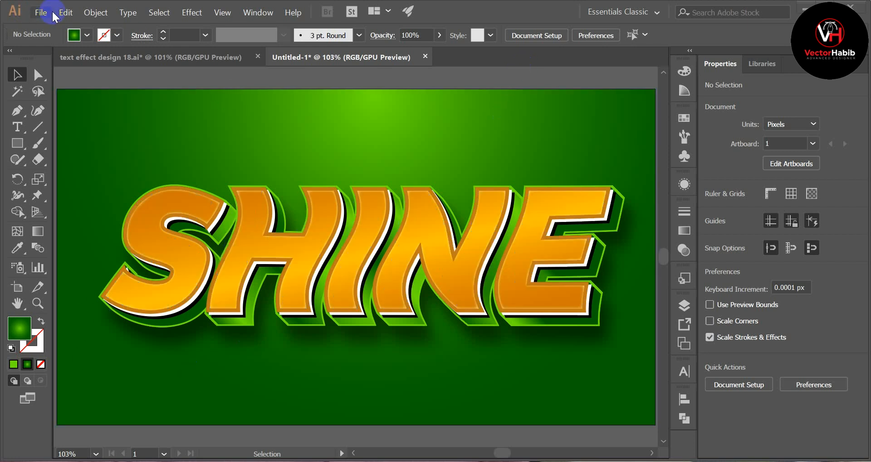
Create a new document 1200 px wide and 800 px high
{"action": "left_click", "coordinate": [39, 13]}
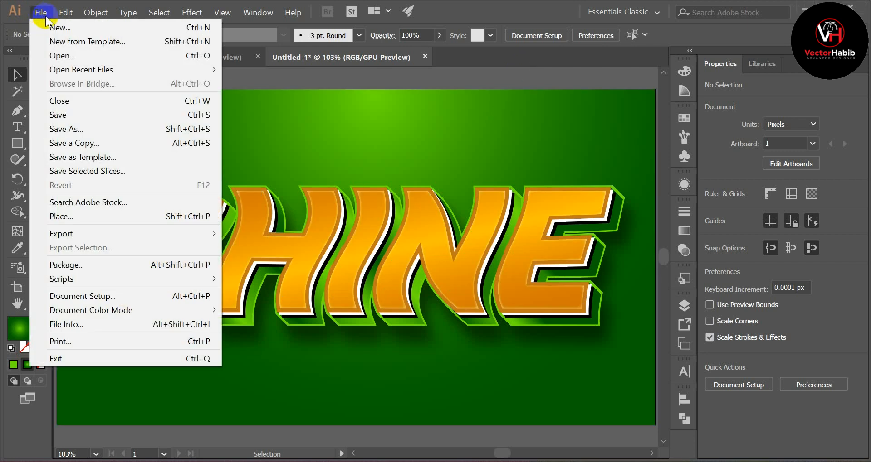
{"action": "left_click", "coordinate": [56, 27]}
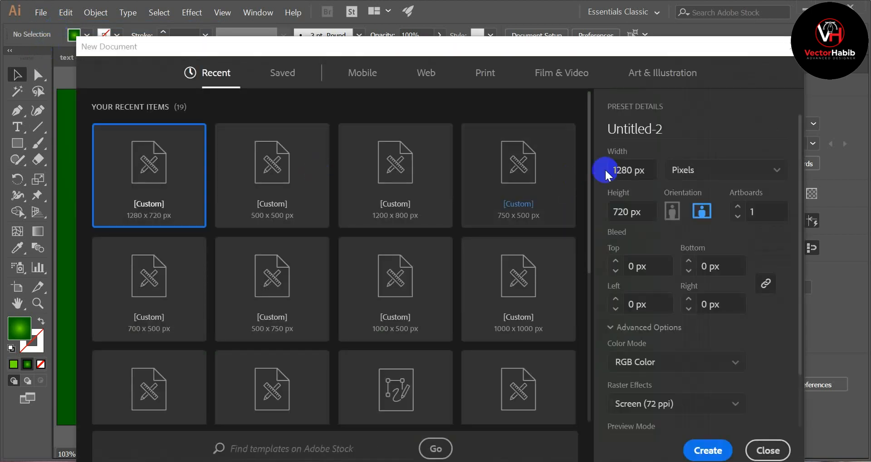
{"action": "left_click", "coordinate": [646, 170]}
{"action": "type", "text": "12"}
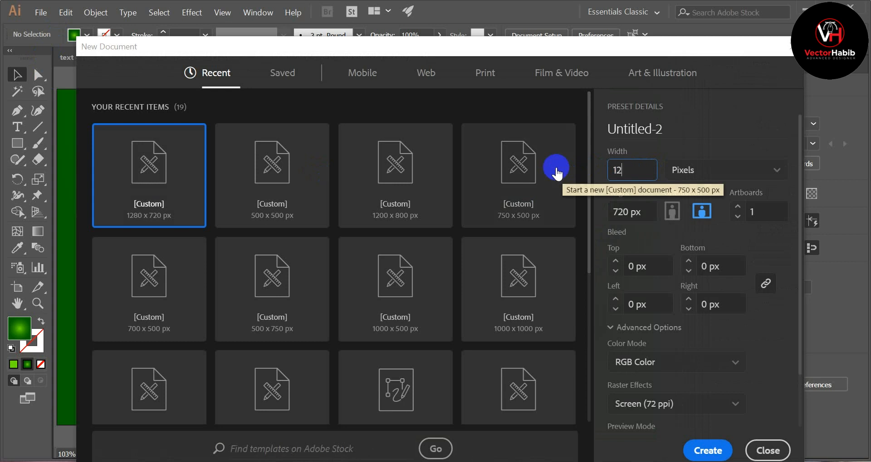
{"action": "type", "text": "00"}
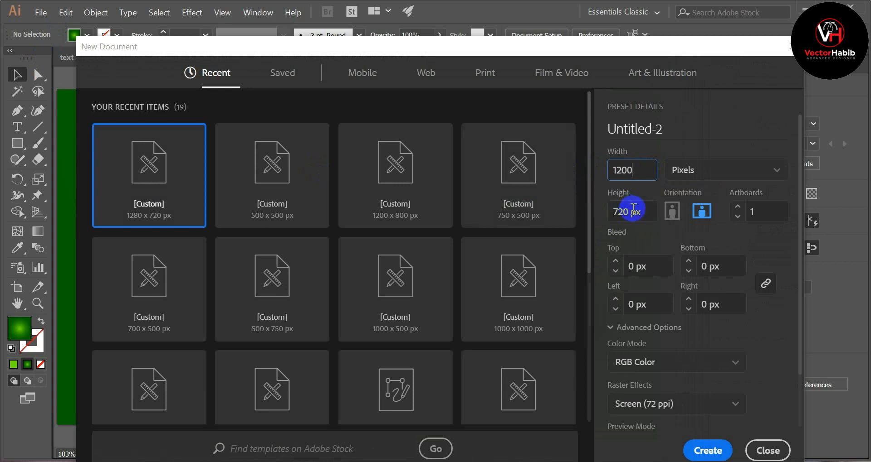
{"action": "left_click", "coordinate": [630, 210]}
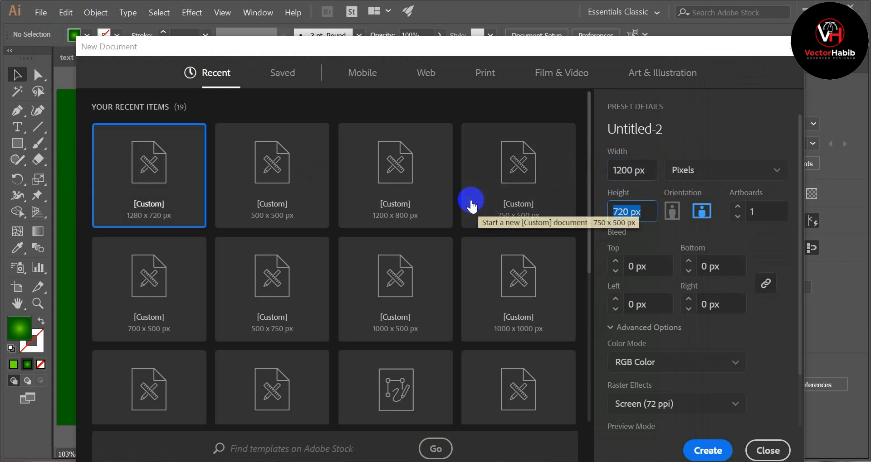
{"action": "type", "text": "800"}
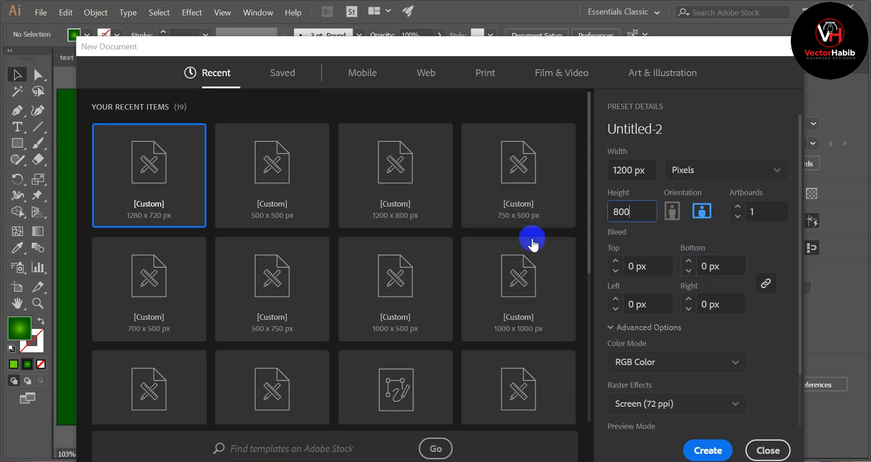
{"action": "left_click", "coordinate": [706, 451]}
{"action": "left_click", "coordinate": [711, 452]}
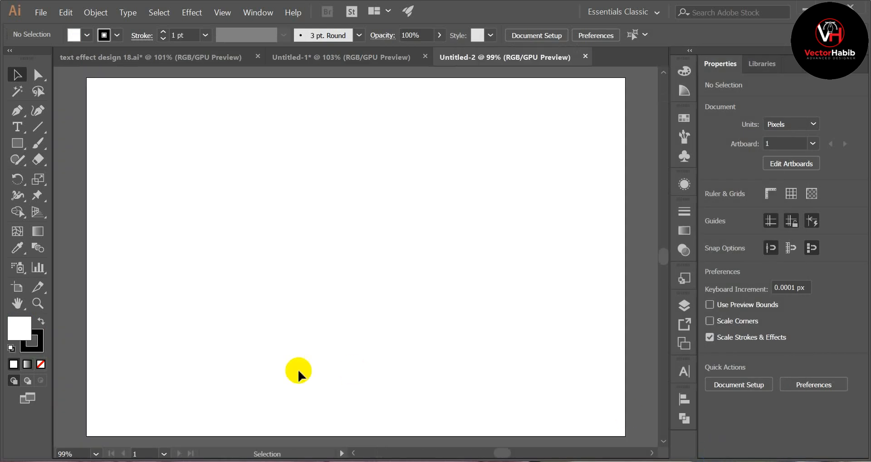
Create a 1200 x 800 px rectangle with the Rectangle tool
{"action": "left_click", "coordinate": [18, 144]}
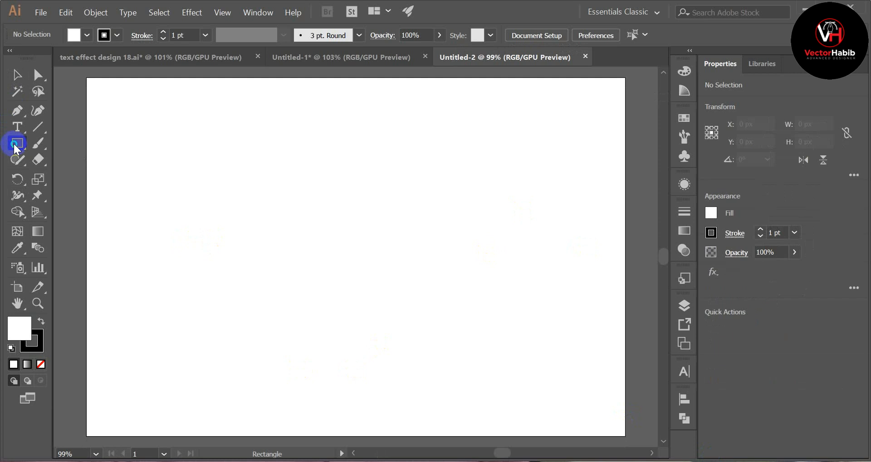
{"action": "left_click_drag", "start_coordinate": [17, 145], "coordinate": [91, 144]}
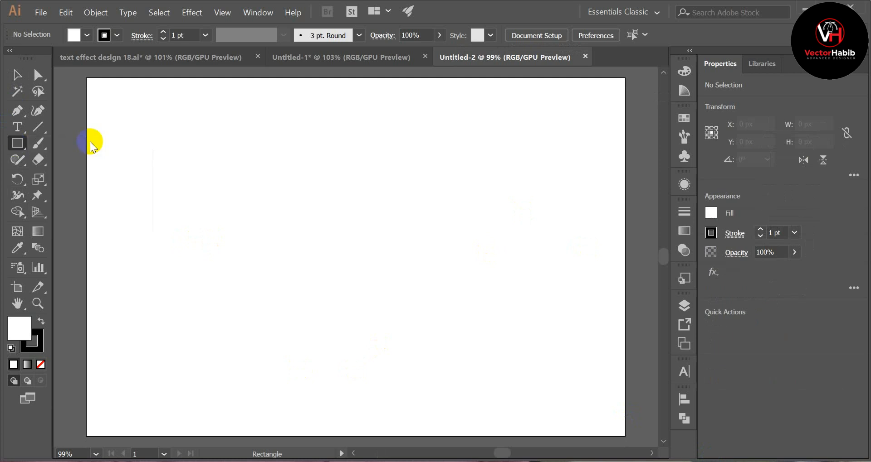
{"action": "left_click_drag", "start_coordinate": [17, 143], "coordinate": [93, 142]}
{"action": "left_click", "coordinate": [91, 140]}
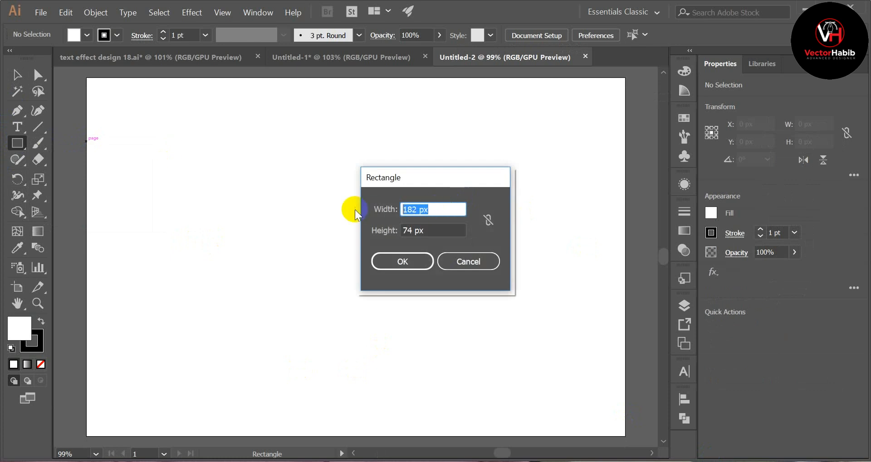
{"action": "type", "text": "1200"}
{"action": "left_click", "coordinate": [464, 231]}
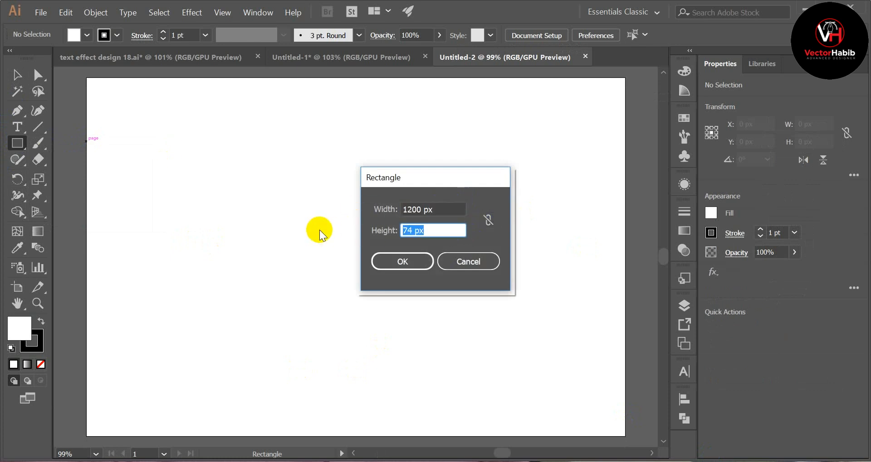
{"action": "type", "text": "800"}
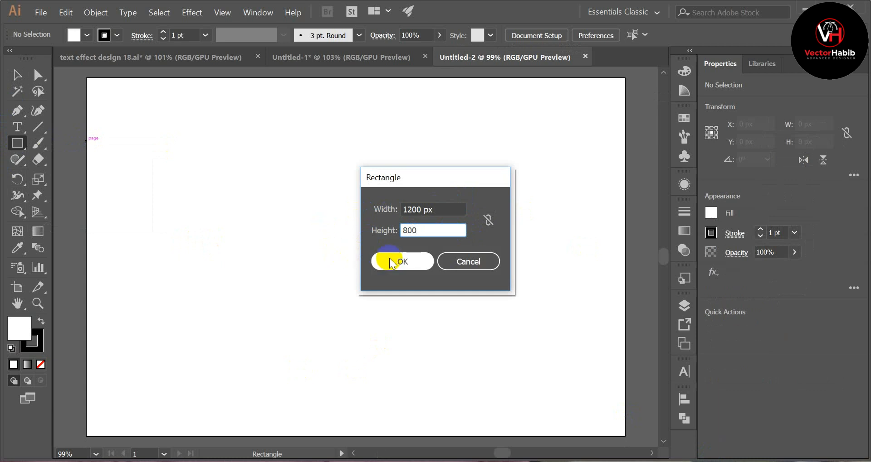
{"action": "left_click", "coordinate": [389, 260]}
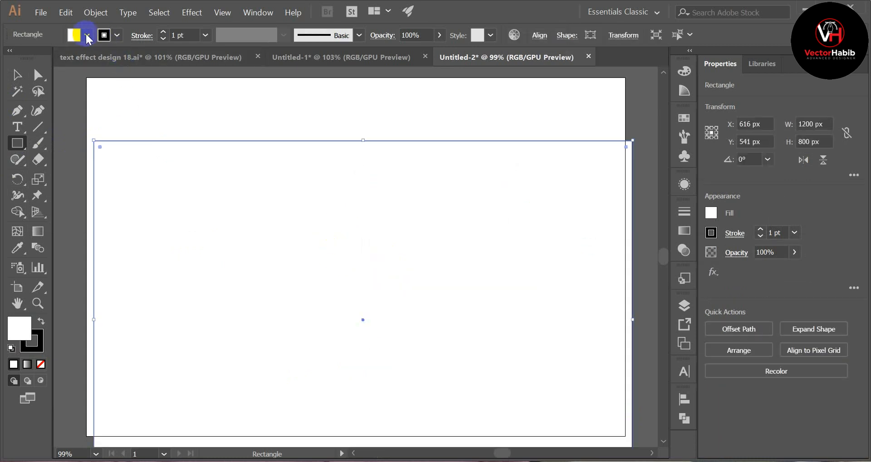
Fill the rectangle with black and set its stroke to None
{"action": "left_click", "coordinate": [88, 36]}
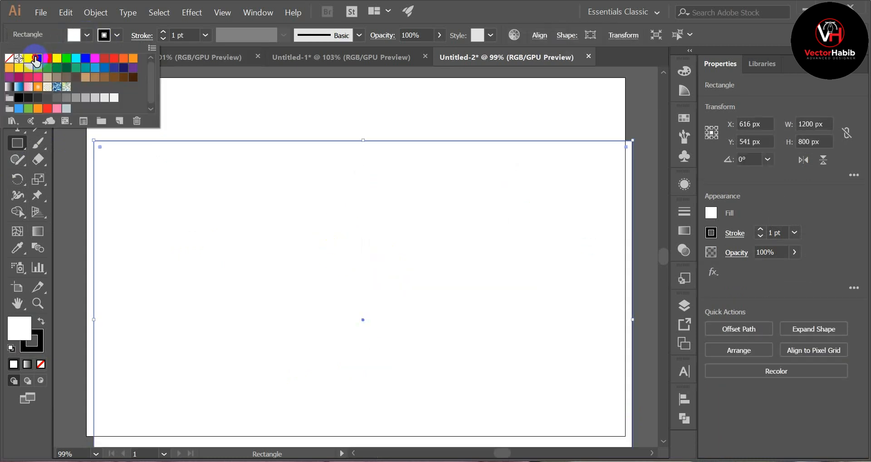
{"action": "left_click", "coordinate": [37, 58]}
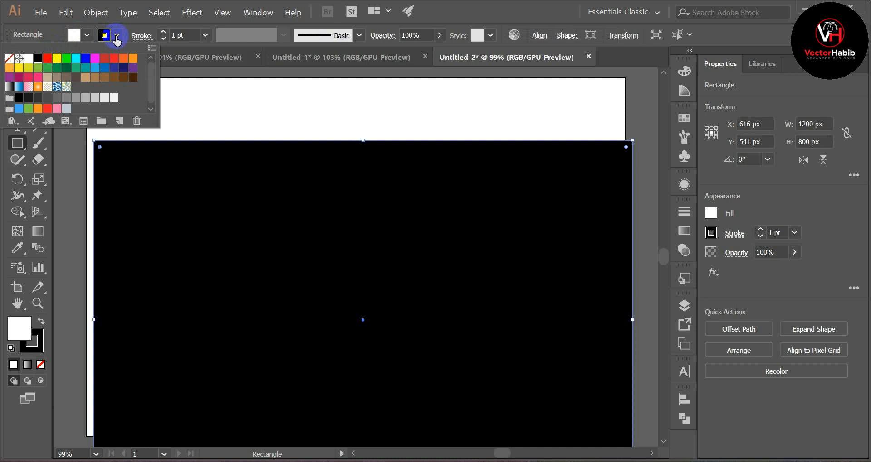
{"action": "double_click", "coordinate": [117, 38]}
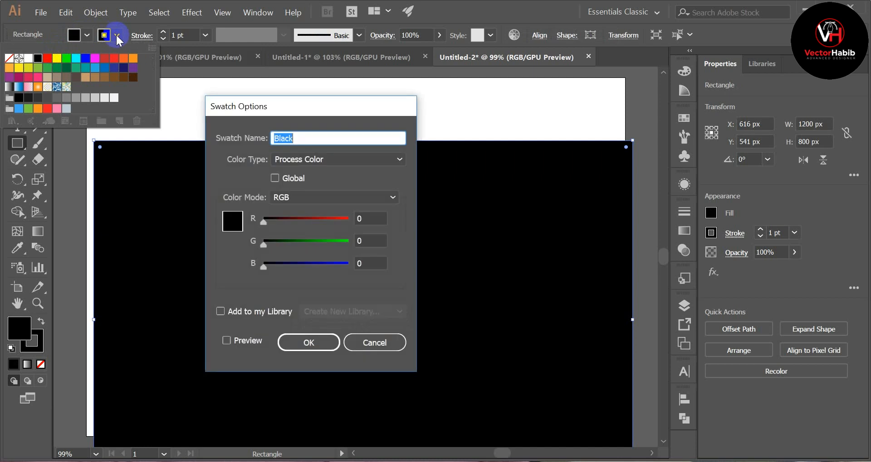
{"action": "left_click", "coordinate": [401, 343]}
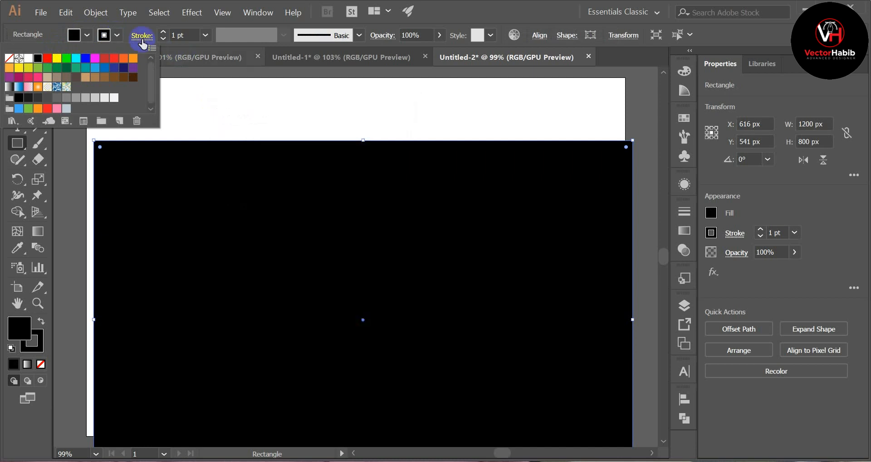
{"action": "left_click", "coordinate": [117, 35]}
{"action": "left_click", "coordinate": [117, 37]}
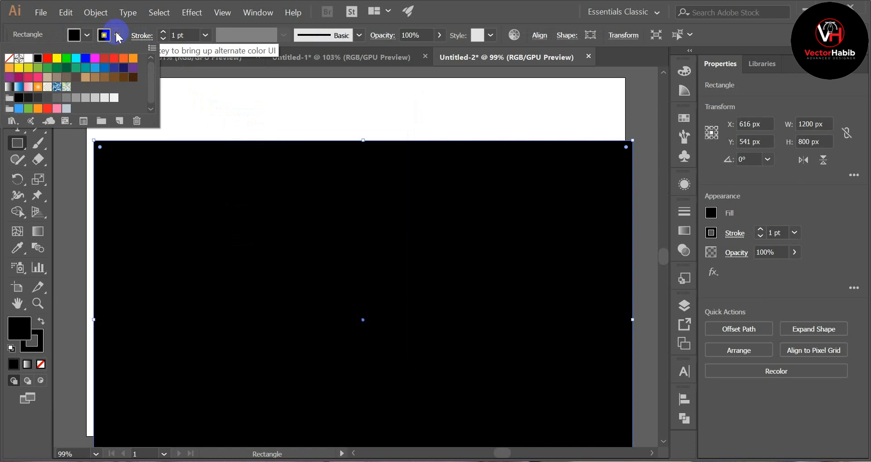
{"action": "left_click", "coordinate": [9, 59]}
{"action": "left_click", "coordinate": [227, 193]}
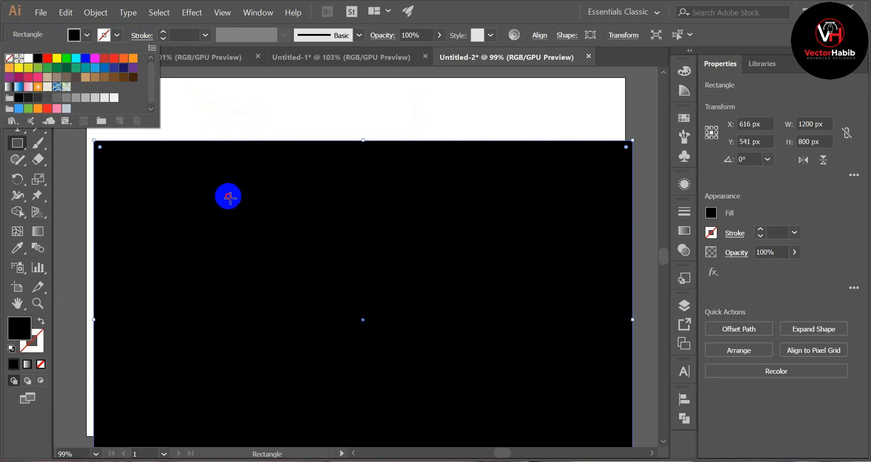
Center the black rectangle horizontally and vertically on the artboard, with alignment relative to the artboard
{"action": "left_click", "coordinate": [15, 77]}
{"action": "left_click", "coordinate": [146, 154]}
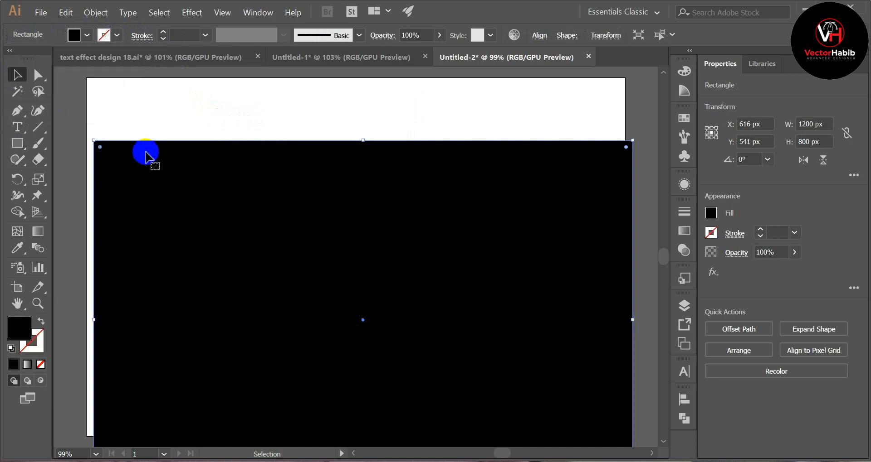
{"action": "left_click", "coordinate": [187, 209]}
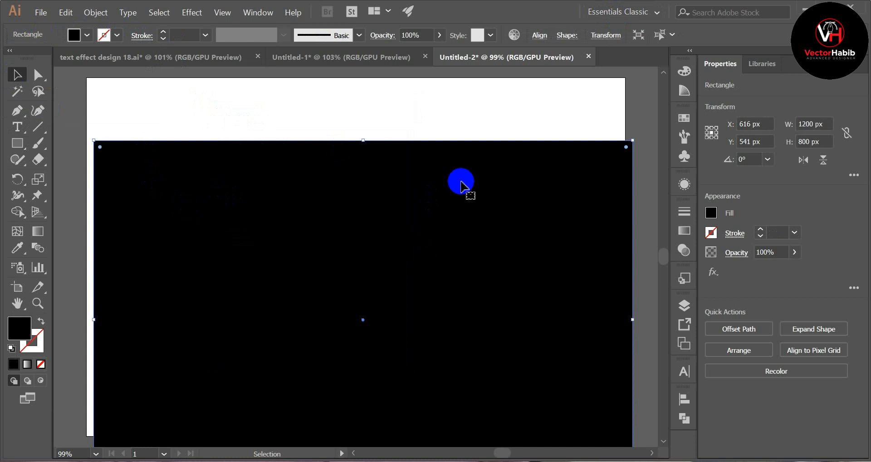
{"action": "left_click", "coordinate": [538, 35]}
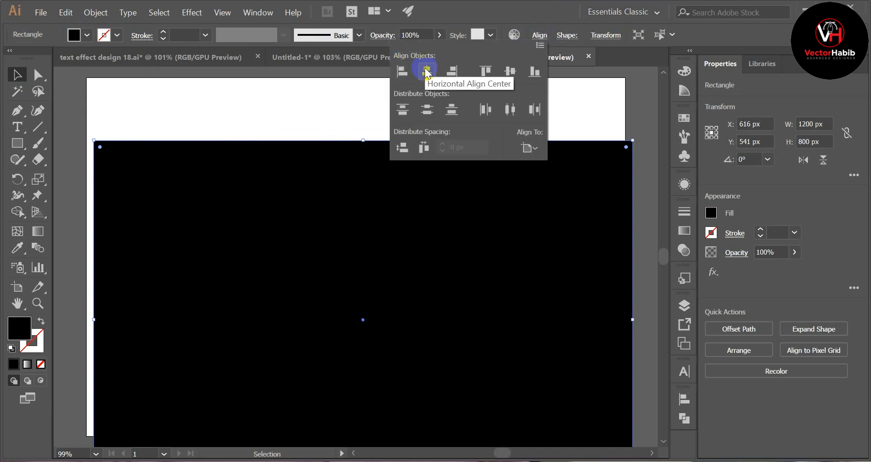
{"action": "left_click", "coordinate": [426, 72]}
{"action": "left_click", "coordinate": [510, 71]}
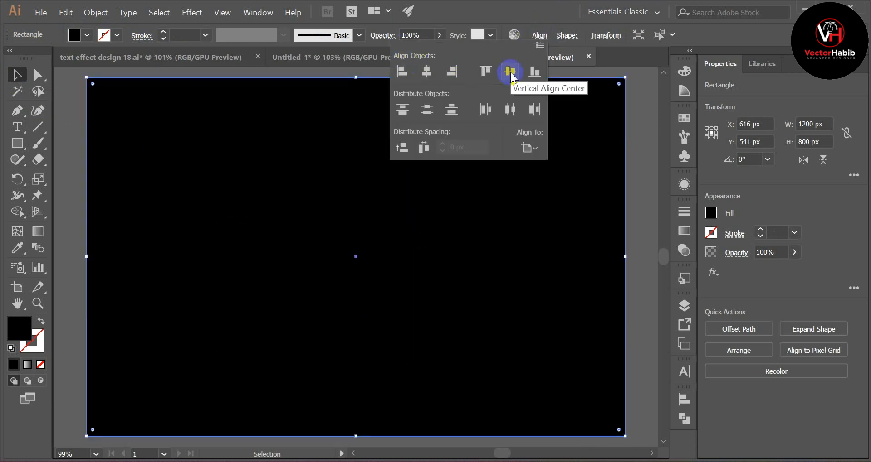
{"action": "left_click", "coordinate": [529, 148]}
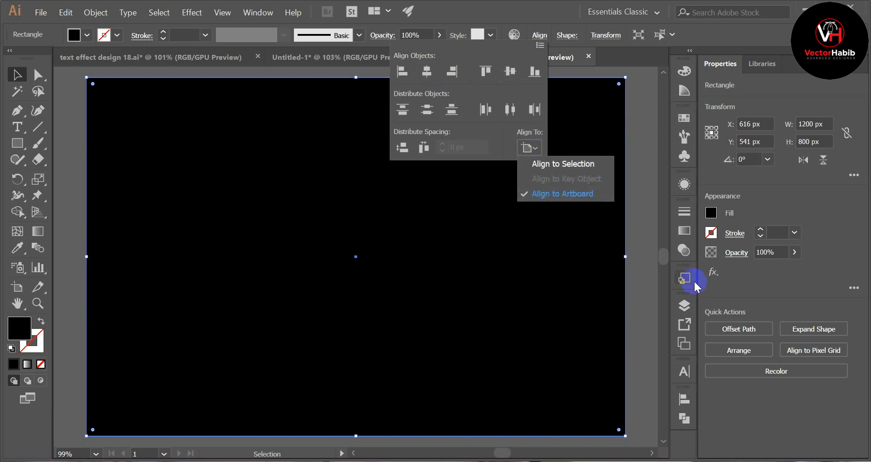
{"action": "left_click", "coordinate": [640, 272]}
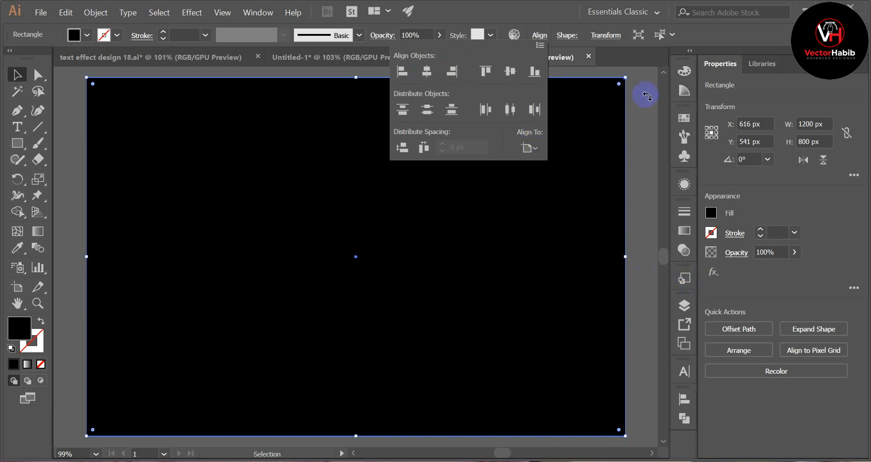
{"action": "left_click", "coordinate": [633, 108]}
{"action": "left_click", "coordinate": [287, 279]}
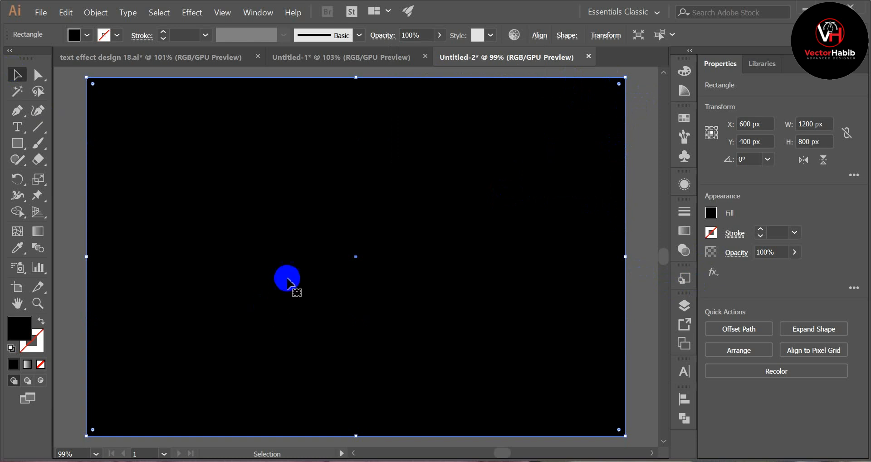
Copy the color swatches, their hex labels and the font name text from Untitled-1 into Untitled-2, placed just above the artboard
{"action": "key", "text": "a"}
{"action": "key", "text": "ctrl+minus"}
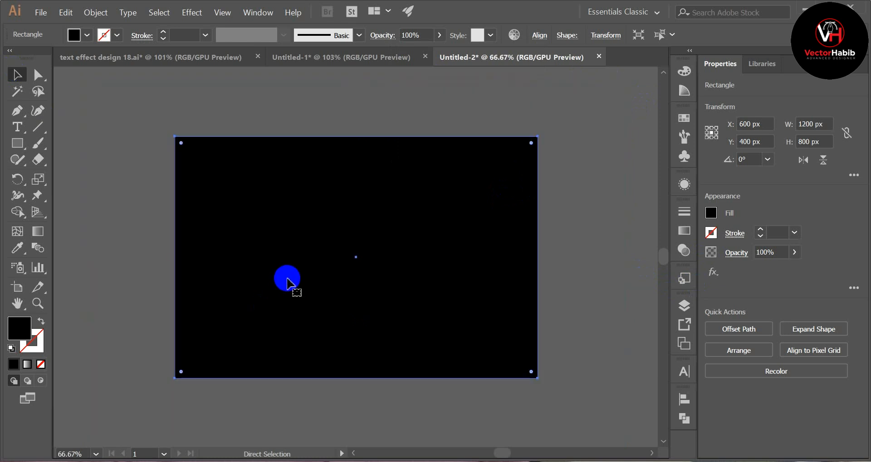
{"action": "key", "text": "v"}
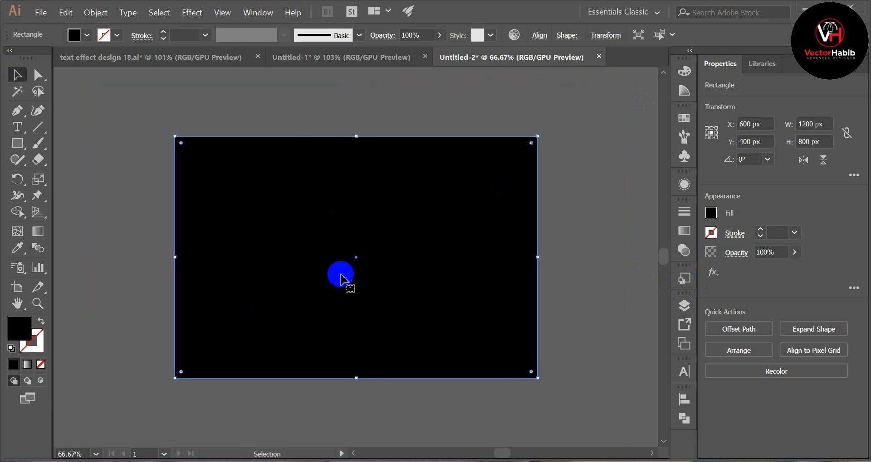
{"action": "scroll", "coordinate": [346, 279], "scroll_direction": "up", "scroll_amount": 2}
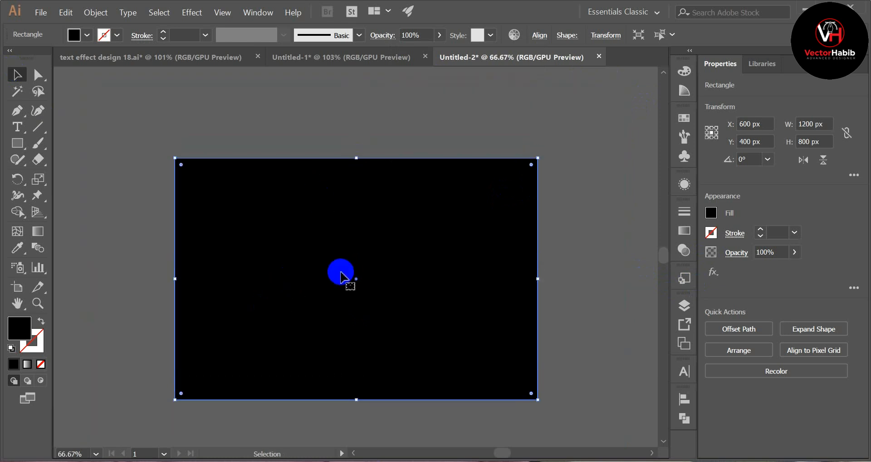
{"action": "left_click", "coordinate": [343, 58]}
{"action": "scroll", "coordinate": [343, 146], "scroll_direction": "up", "scroll_amount": 5}
{"action": "scroll", "coordinate": [344, 145], "scroll_direction": "up", "scroll_amount": 3}
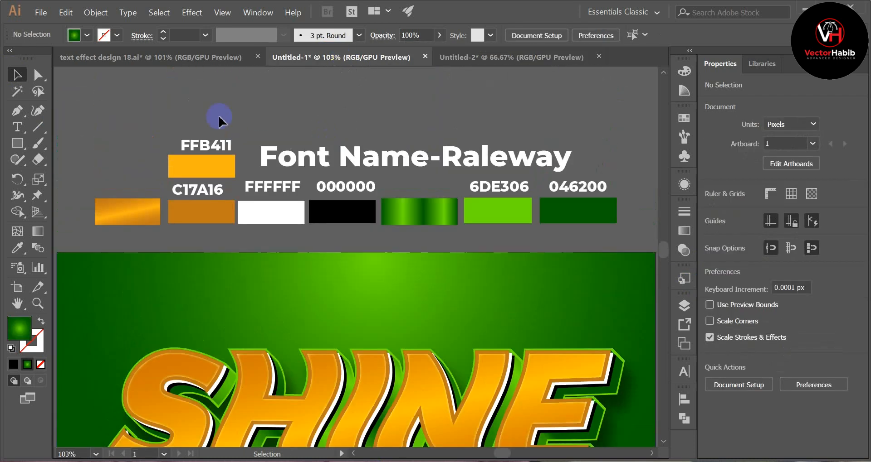
{"action": "left_click", "coordinate": [584, 213]}
{"action": "left_click_drag", "start_coordinate": [585, 214], "coordinate": [472, 136]}
{"action": "left_click_drag", "start_coordinate": [361, 132], "coordinate": [404, 146]}
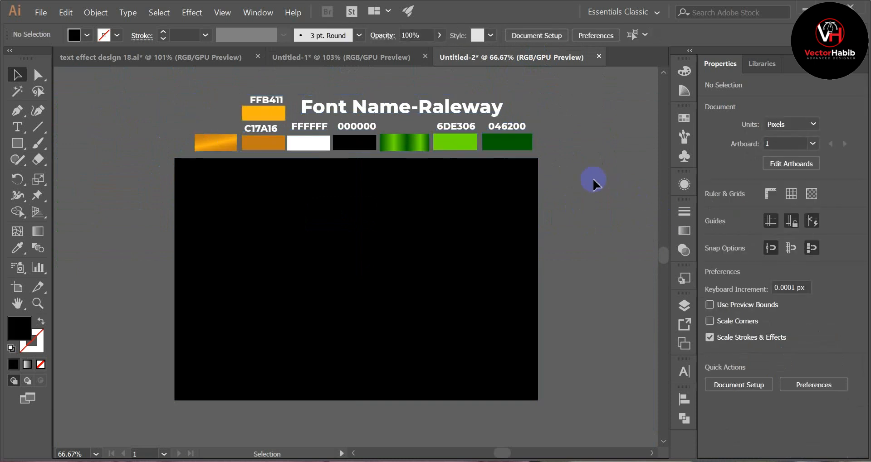
Fill the background rectangle with the white-to-black linear gradient swatch
{"action": "left_click", "coordinate": [344, 281]}
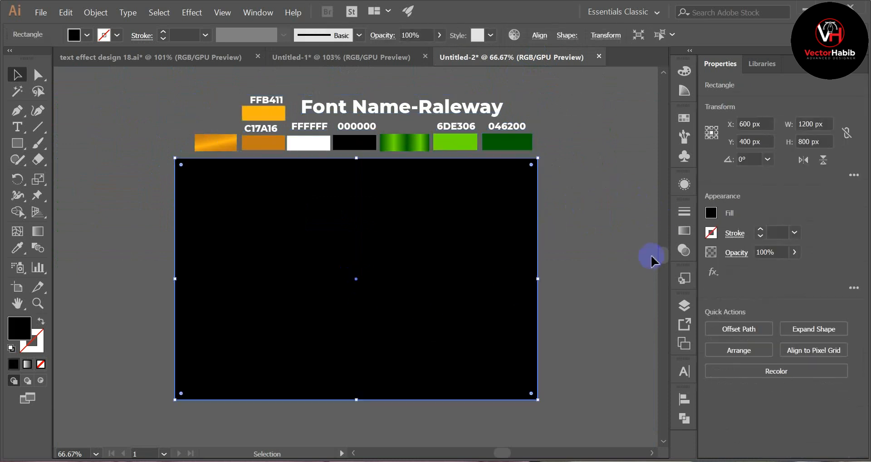
{"action": "left_click", "coordinate": [87, 36]}
{"action": "left_click", "coordinate": [7, 87]}
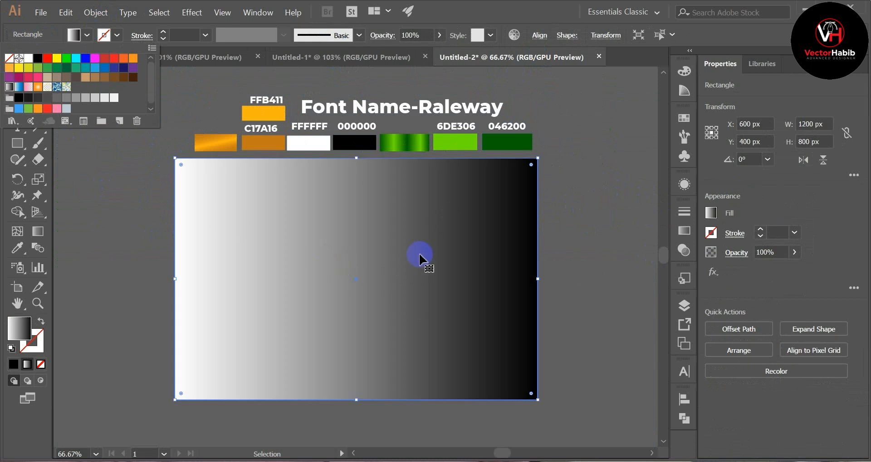
Set the starting color stop of the background rectangle's gradient to the light green sampled from the 6DE306 swatch
{"action": "left_click", "coordinate": [684, 184]}
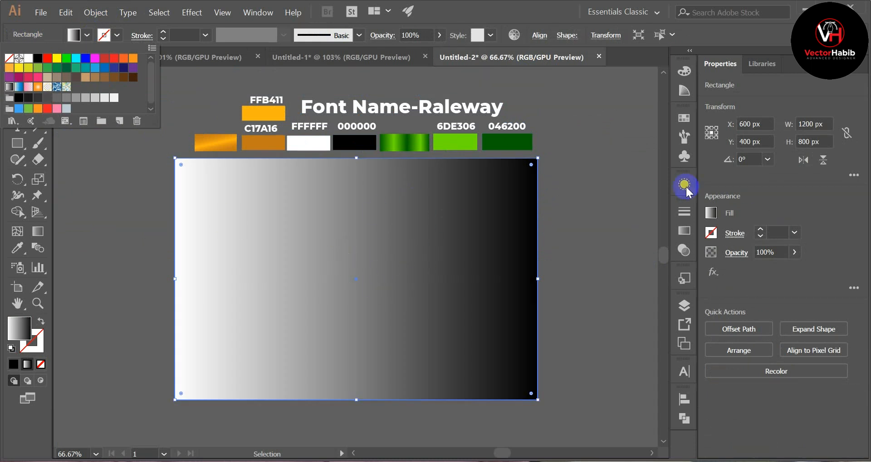
{"action": "left_click", "coordinate": [687, 231]}
{"action": "left_click", "coordinate": [521, 312]}
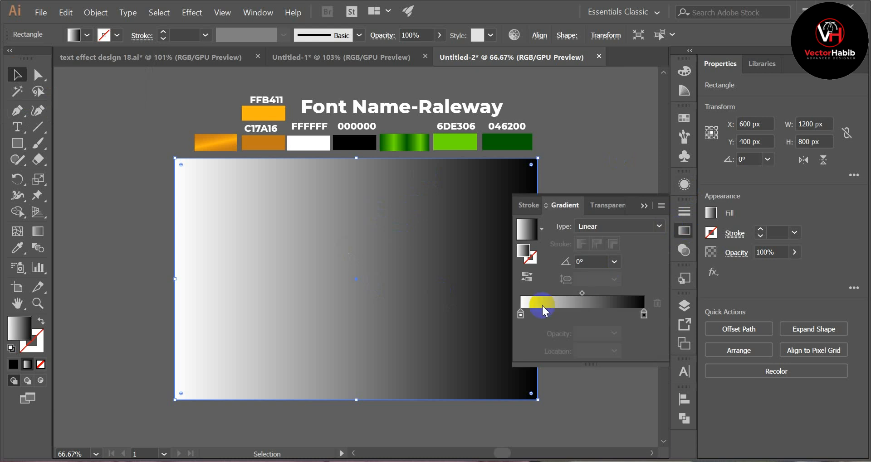
{"action": "double_click", "coordinate": [520, 315]}
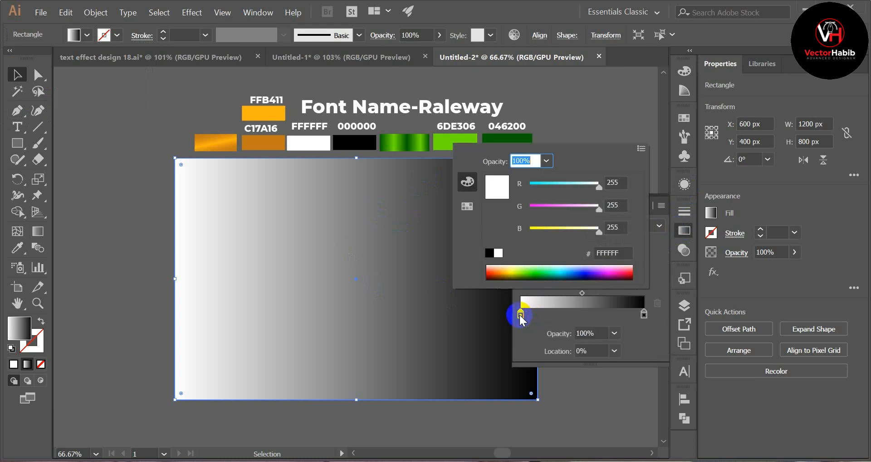
{"action": "left_click", "coordinate": [17, 250]}
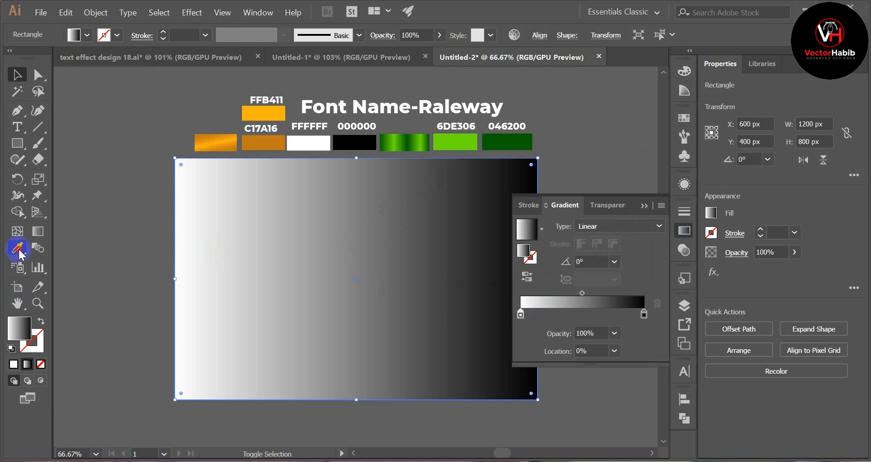
{"action": "left_click", "coordinate": [18, 249]}
{"action": "left_click", "coordinate": [455, 141]}
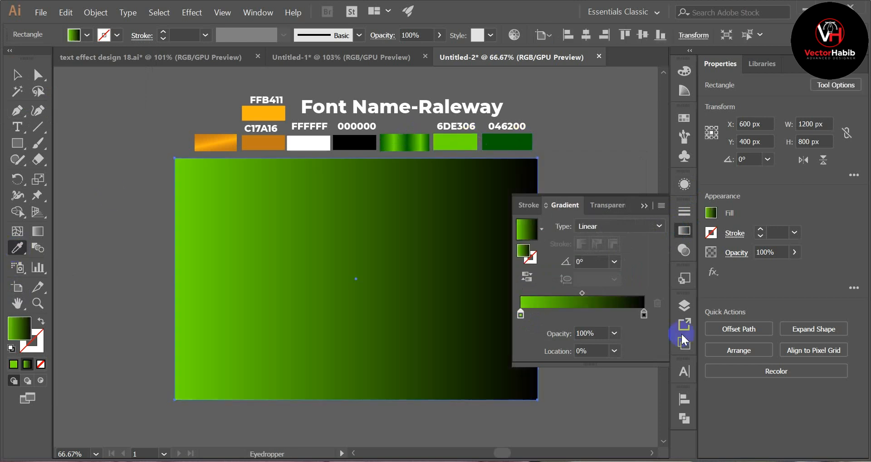
Set the ending color stop of the background gradient to the dark green sampled from the 046200 swatch
{"action": "double_click", "coordinate": [643, 313]}
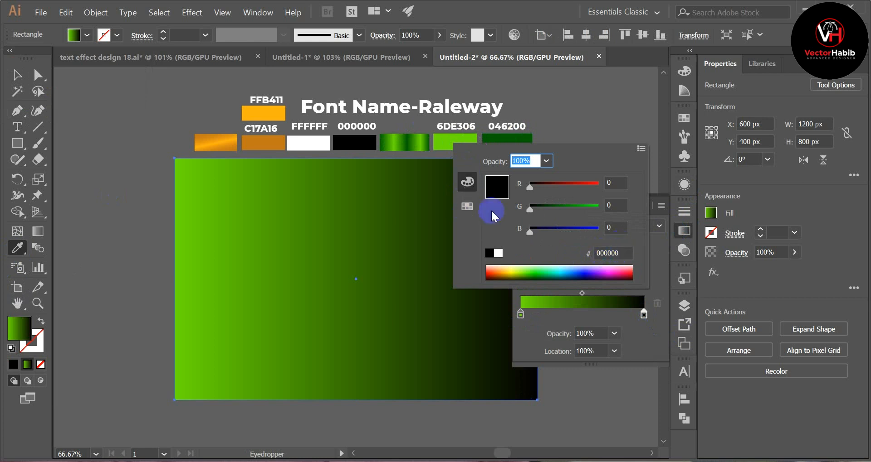
{"action": "left_click", "coordinate": [467, 206]}
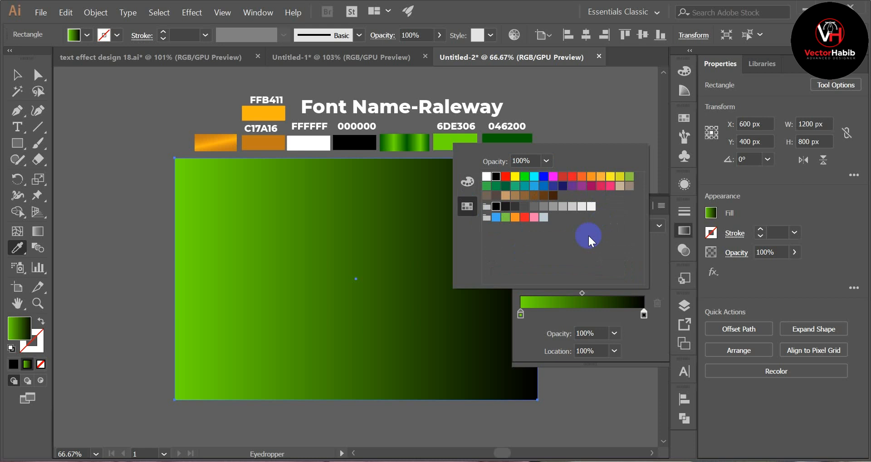
{"action": "left_click", "coordinate": [472, 183]}
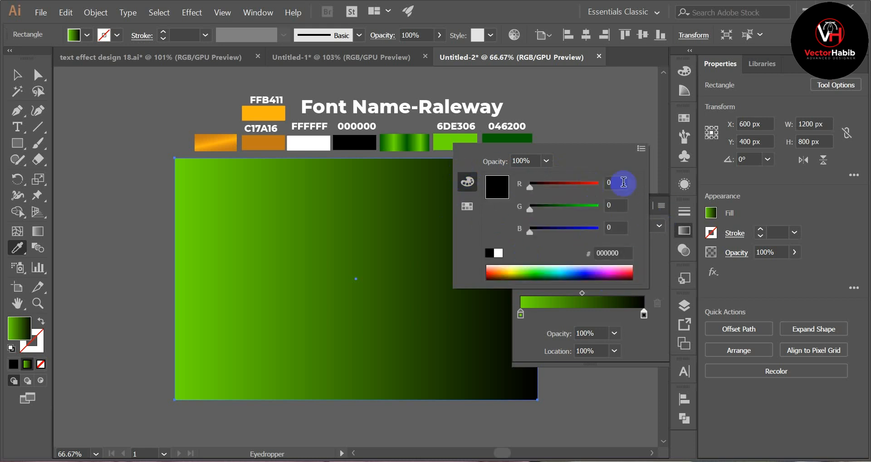
{"action": "left_click", "coordinate": [641, 149]}
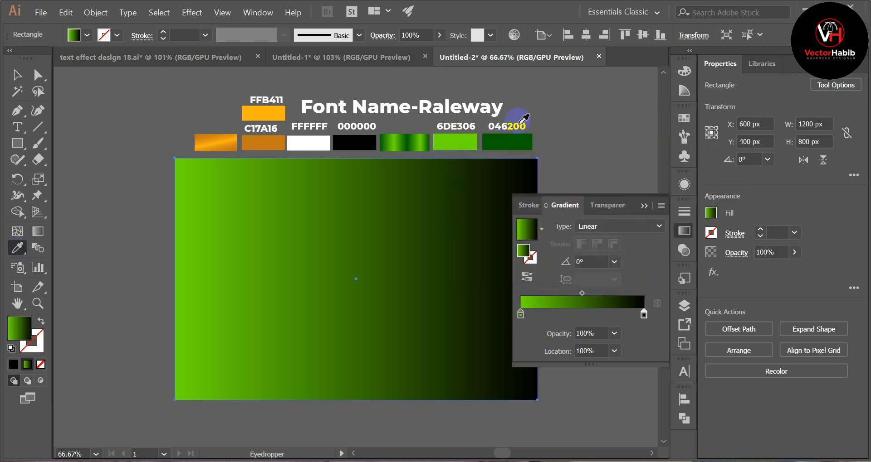
{"action": "left_click", "coordinate": [508, 141]}
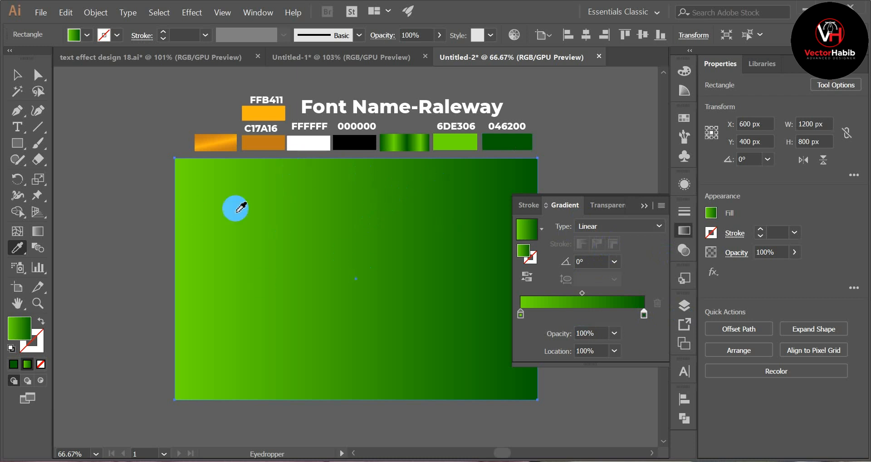
Make the background gradient radial and redraw it from the middle of the rectangle's upper edge straight down to its lower edge
{"action": "left_click", "coordinate": [607, 225]}
{"action": "left_click", "coordinate": [609, 257]}
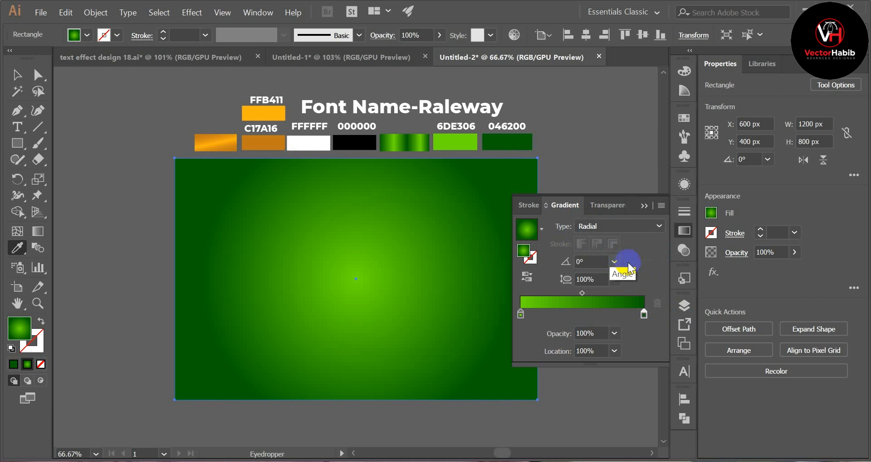
{"action": "left_click", "coordinate": [38, 232]}
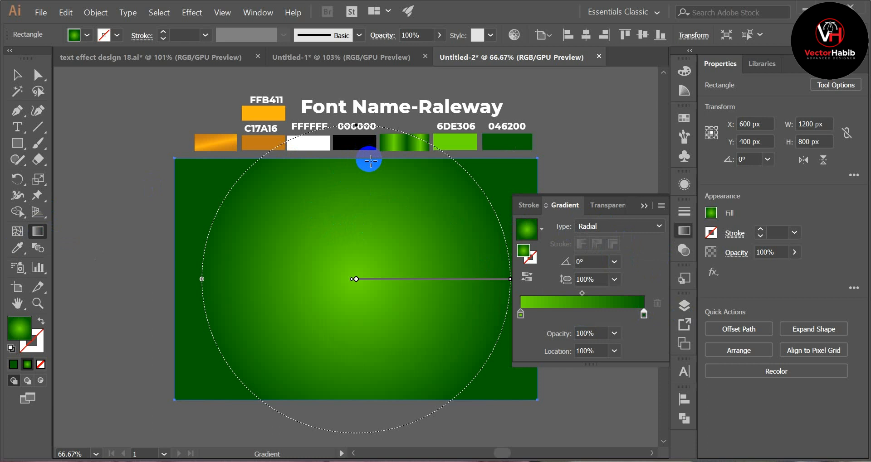
{"action": "left_click_drag", "start_coordinate": [371, 160], "coordinate": [380, 398]}
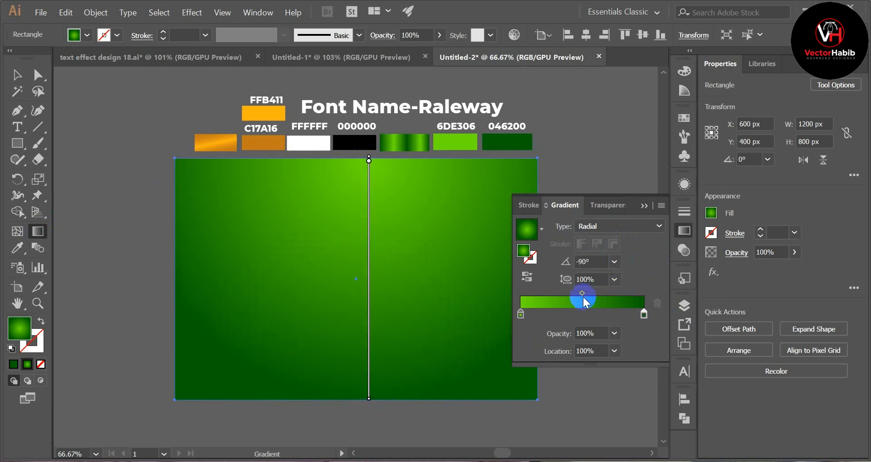
Shift the background gradient's midpoint toward the light green stop, to a location of about 38.5%, and deselect the rectangle
{"action": "left_click_drag", "start_coordinate": [581, 292], "coordinate": [567, 297]}
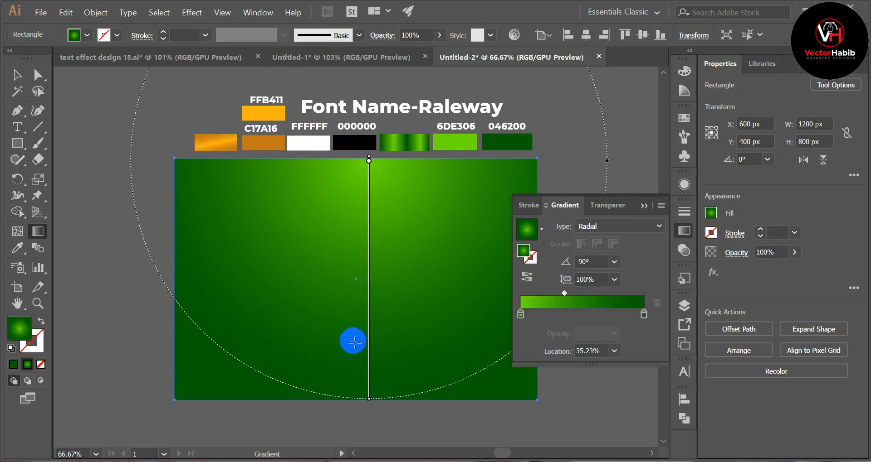
{"action": "left_click", "coordinate": [565, 295]}
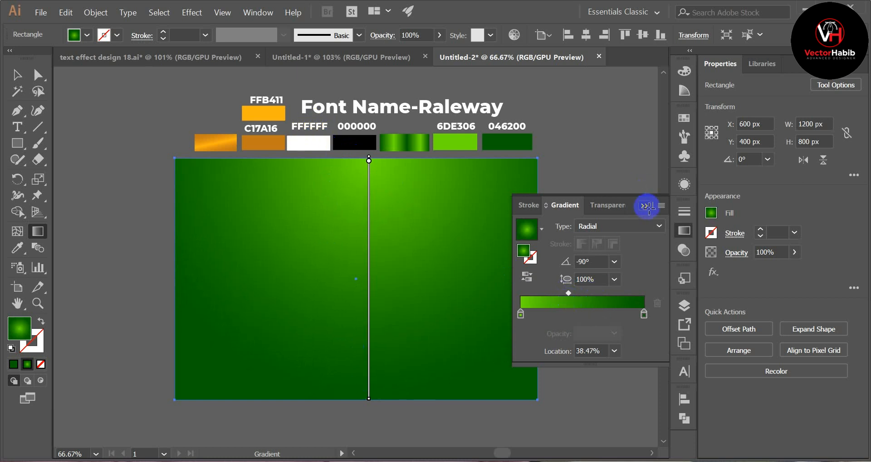
{"action": "left_click", "coordinate": [646, 207]}
{"action": "left_click", "coordinate": [16, 75]}
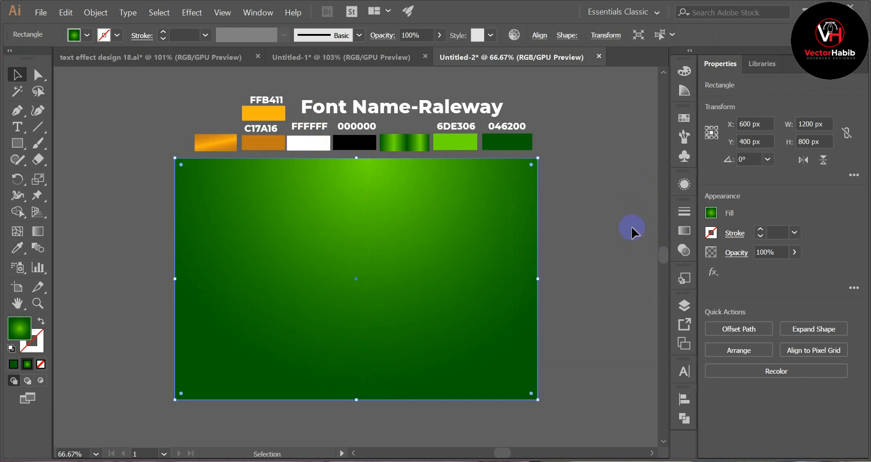
{"action": "left_click", "coordinate": [607, 201]}
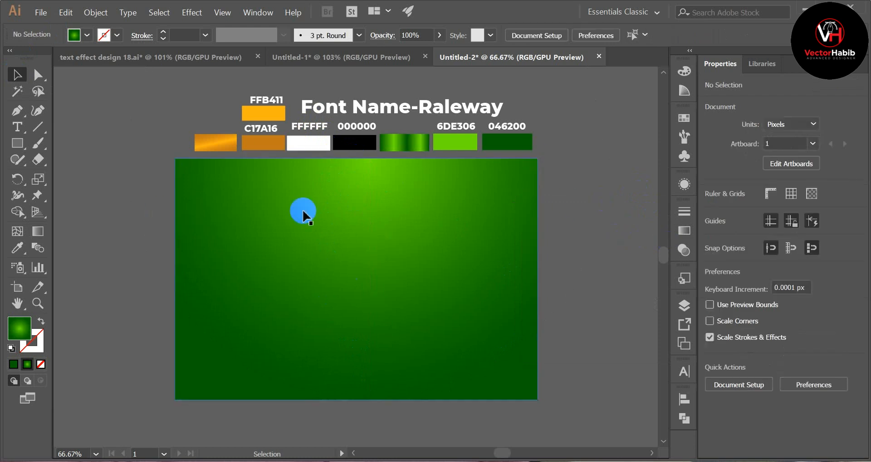
Lock the green gradient background rectangle
{"action": "left_click", "coordinate": [413, 274]}
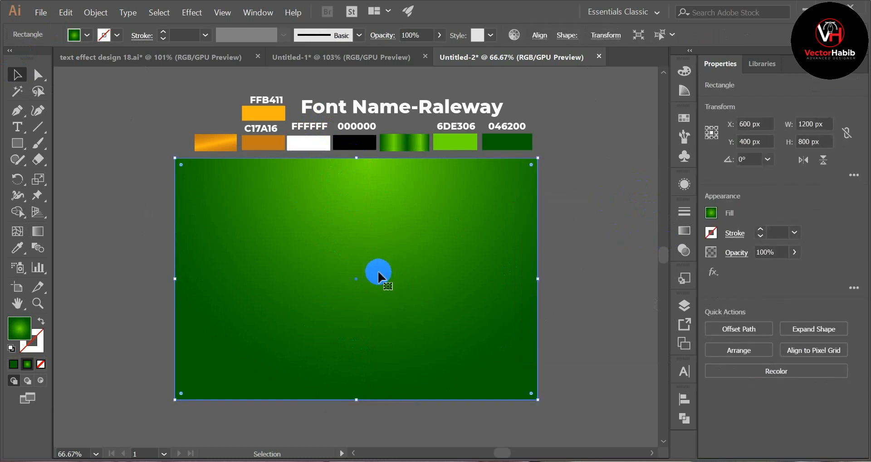
{"action": "left_click", "coordinate": [628, 279]}
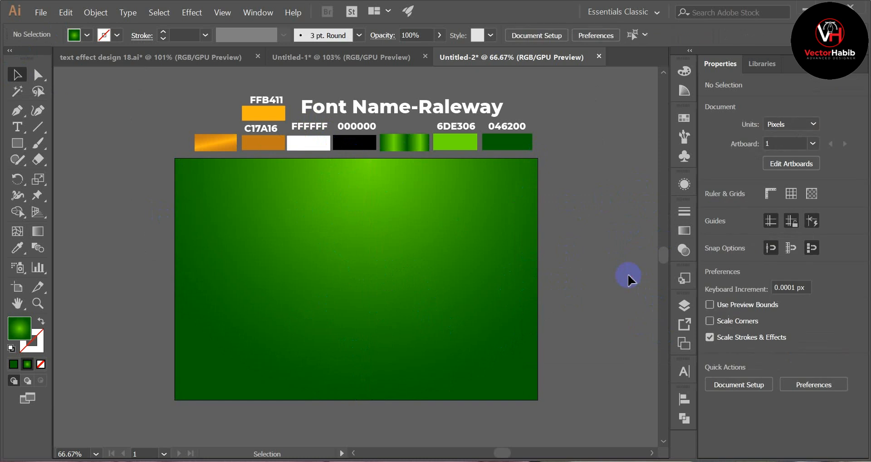
{"action": "left_click", "coordinate": [324, 225]}
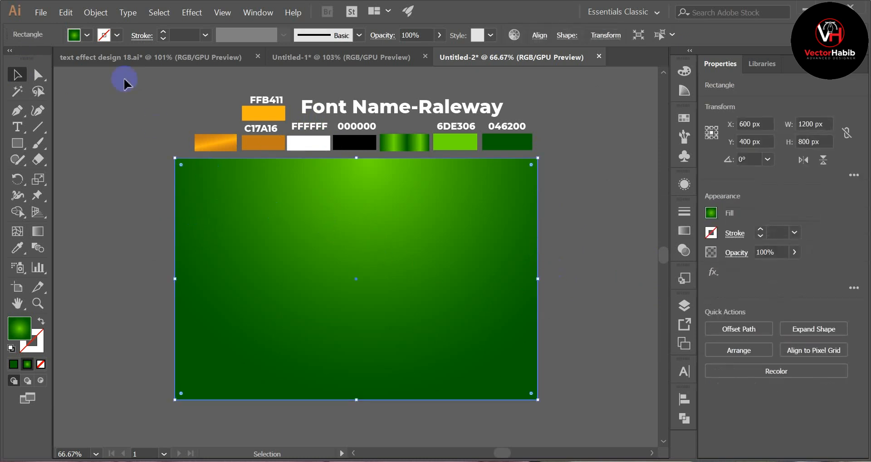
{"action": "left_click", "coordinate": [96, 12]}
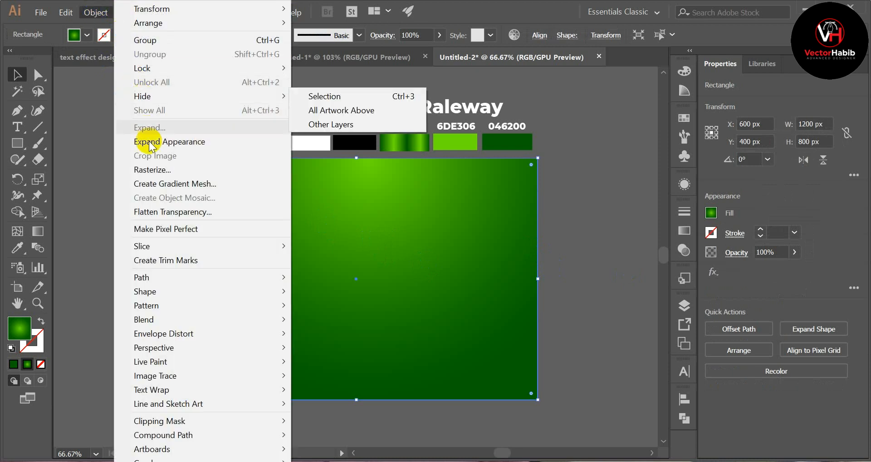
{"action": "mouse_move", "coordinate": [142, 68]}
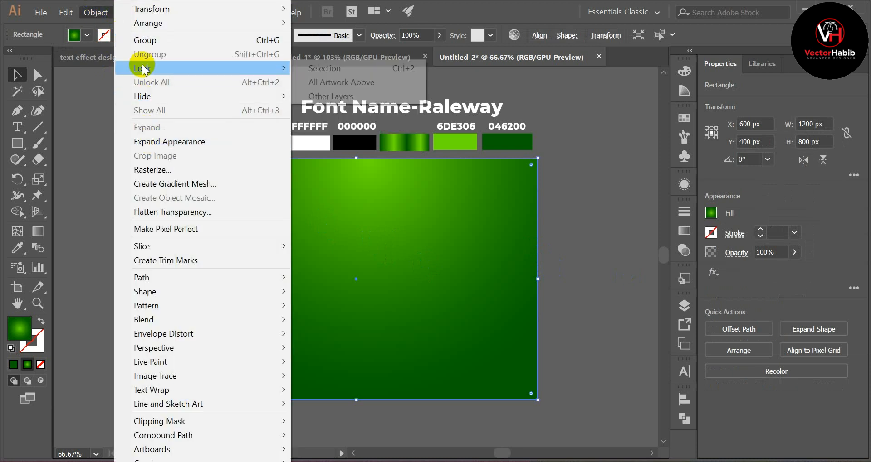
{"action": "left_click", "coordinate": [354, 68]}
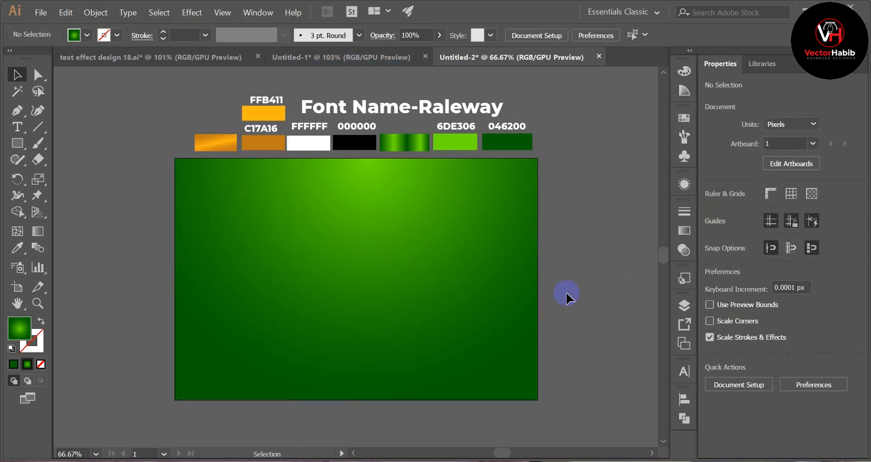
Add the point text "SHINE" near the middle of the artboard with the Type tool
{"action": "left_click", "coordinate": [18, 127]}
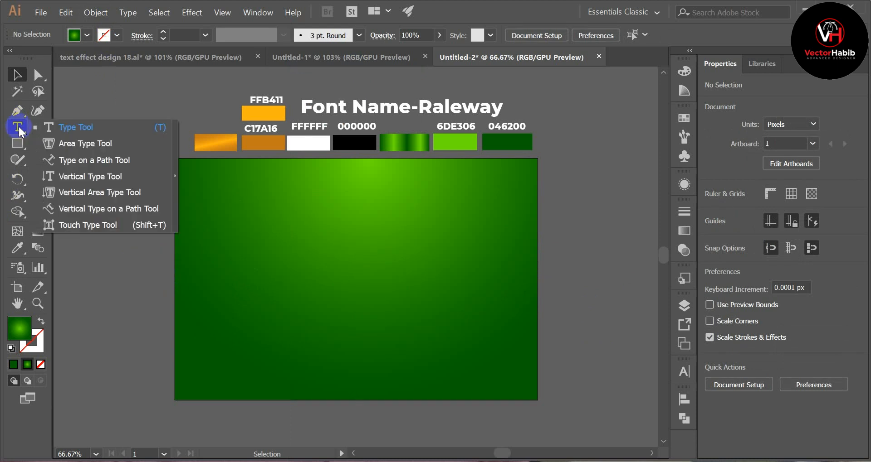
{"action": "left_click_drag", "start_coordinate": [18, 127], "coordinate": [71, 128]}
{"action": "left_click", "coordinate": [313, 256]}
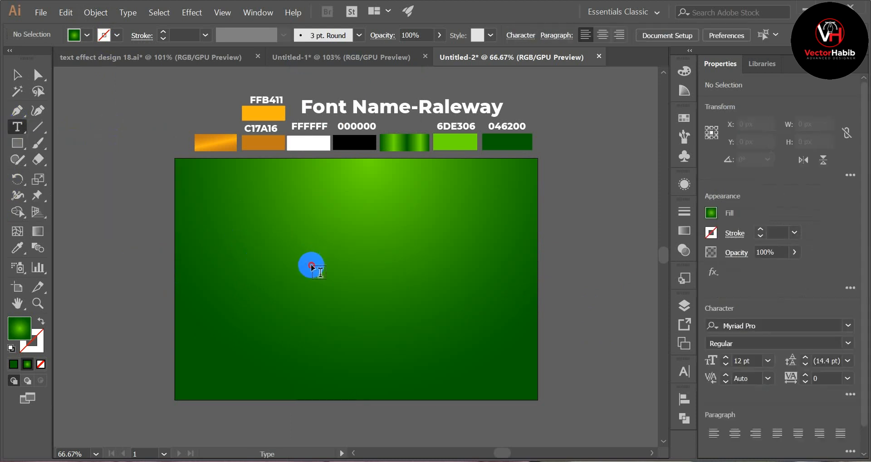
{"action": "left_click", "coordinate": [312, 265]}
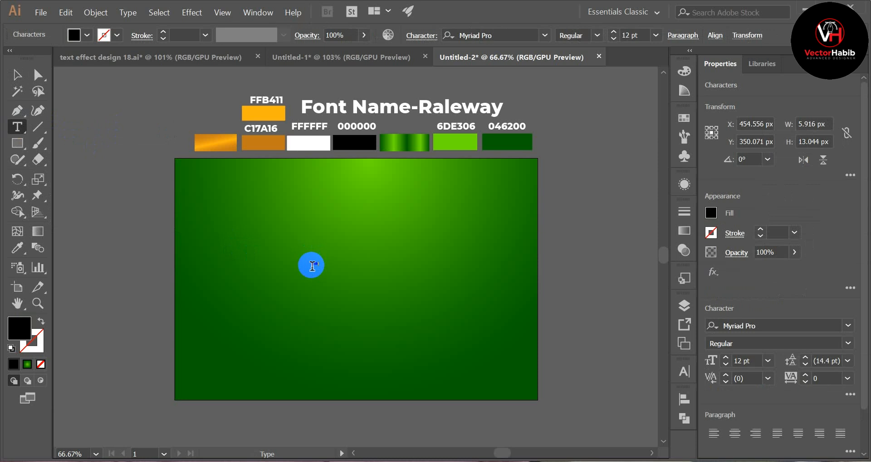
{"action": "left_click", "coordinate": [17, 76]}
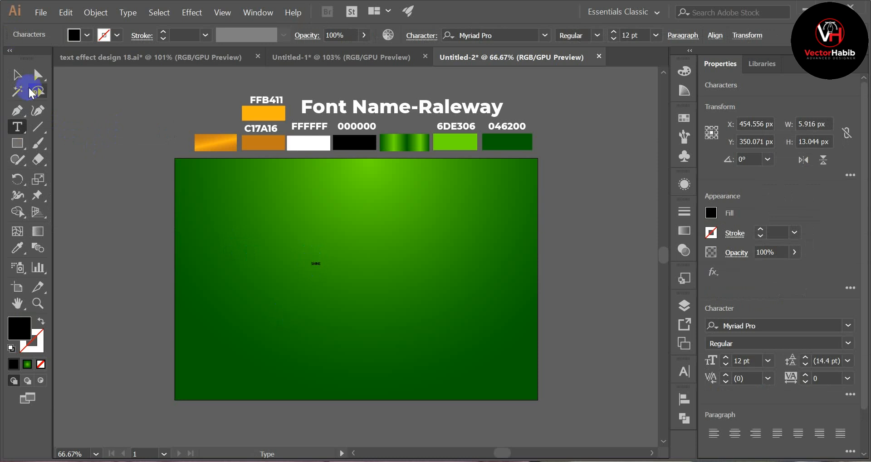
{"action": "left_click", "coordinate": [337, 234]}
Scale the SHINE text up proportionally to about 312.7 pt and move it to the middle of the artboard
{"action": "left_click_drag", "start_coordinate": [293, 240], "coordinate": [359, 294]}
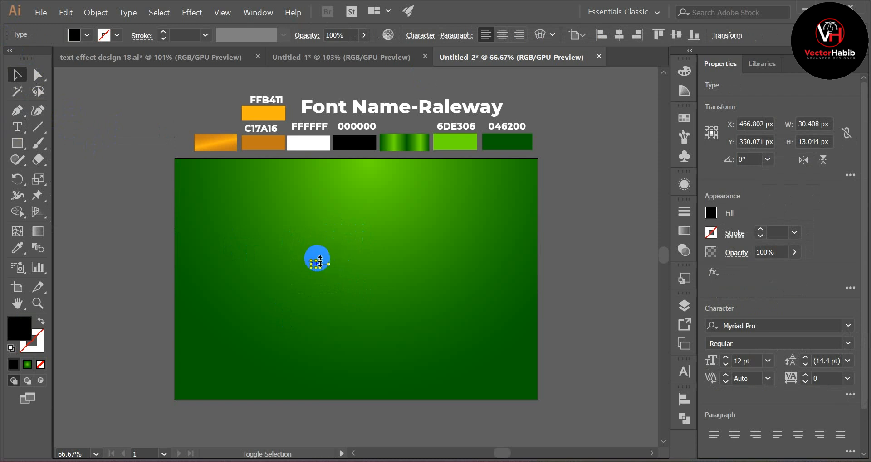
{"action": "left_click_drag", "start_coordinate": [332, 257], "coordinate": [421, 219]}
{"action": "left_click_drag", "start_coordinate": [382, 257], "coordinate": [414, 265]}
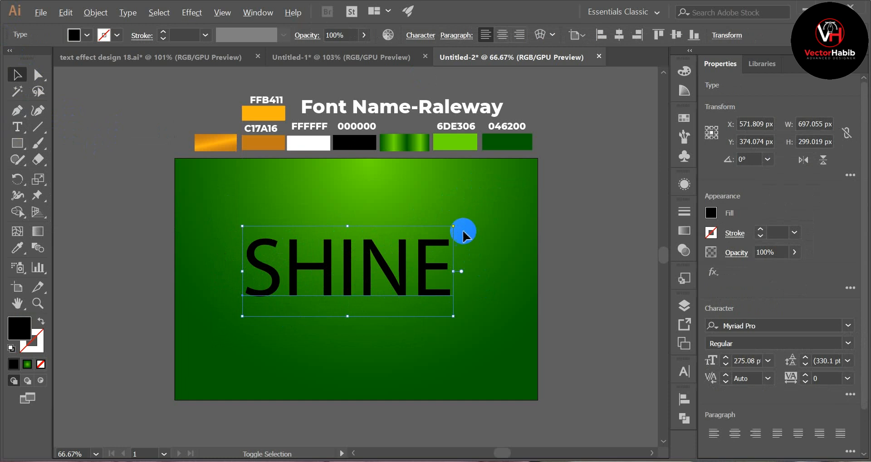
{"action": "left_click_drag", "start_coordinate": [453, 226], "coordinate": [466, 215]}
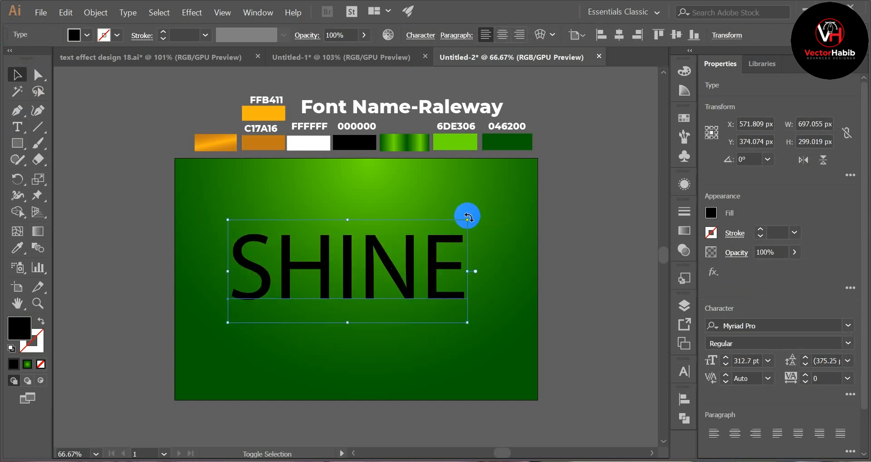
{"action": "left_click", "coordinate": [393, 285]}
{"action": "mouse_move", "coordinate": [393, 284]}
{"action": "left_mouse_down"}
{"action": "mouse_move", "coordinate": [399, 268]}
{"action": "mouse_move", "coordinate": [401, 287]}
{"action": "left_mouse_up"}
{"action": "left_click", "coordinate": [564, 264]}
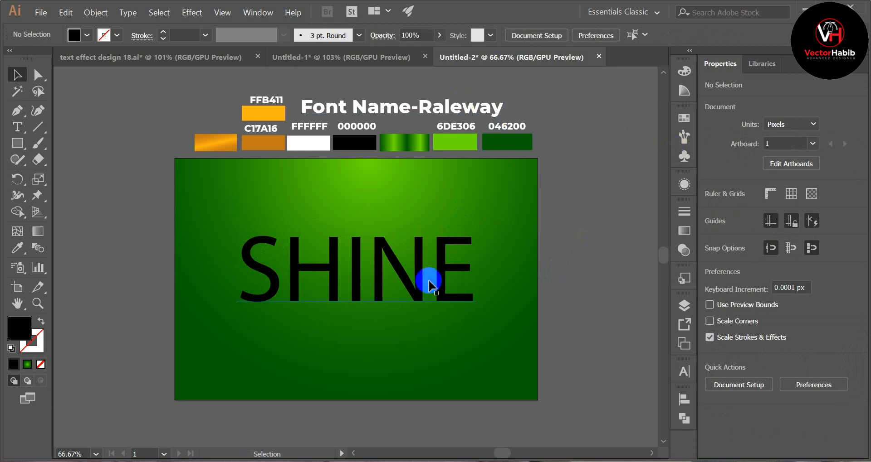
Change the SHINE text's font to Raleway ExtraBold Italic
{"action": "left_click", "coordinate": [415, 293]}
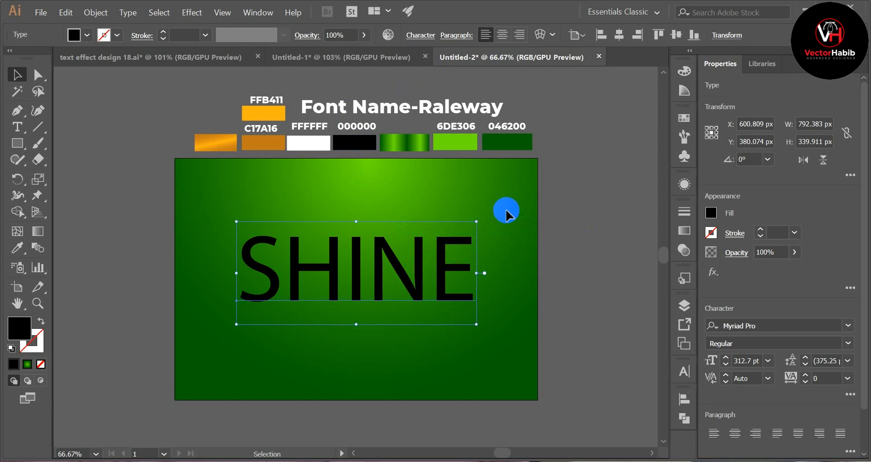
{"action": "key", "text": "ctrl+shift+a"}
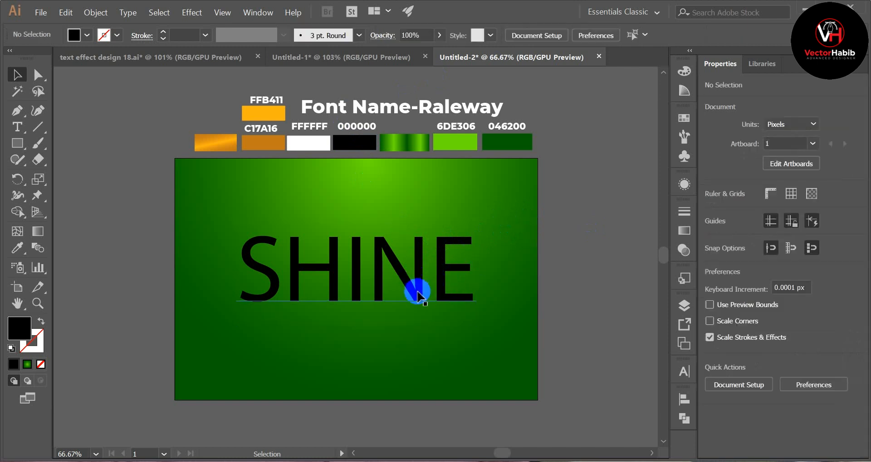
{"action": "left_click", "coordinate": [417, 296]}
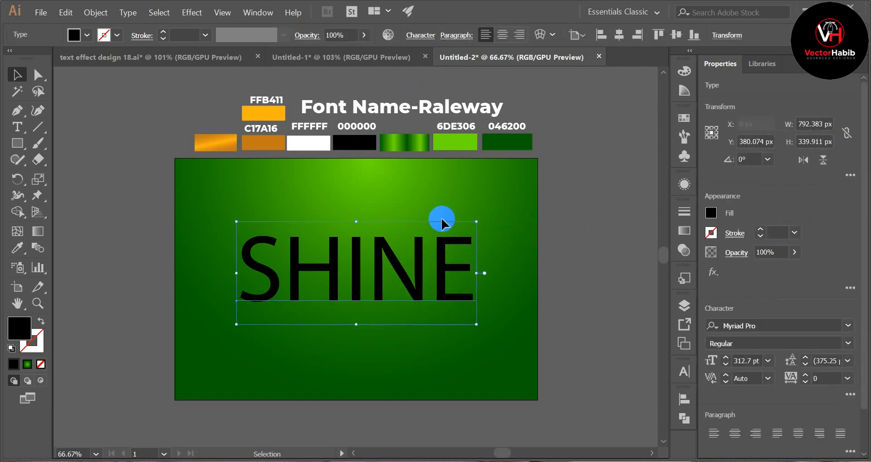
{"action": "left_click", "coordinate": [774, 329]}
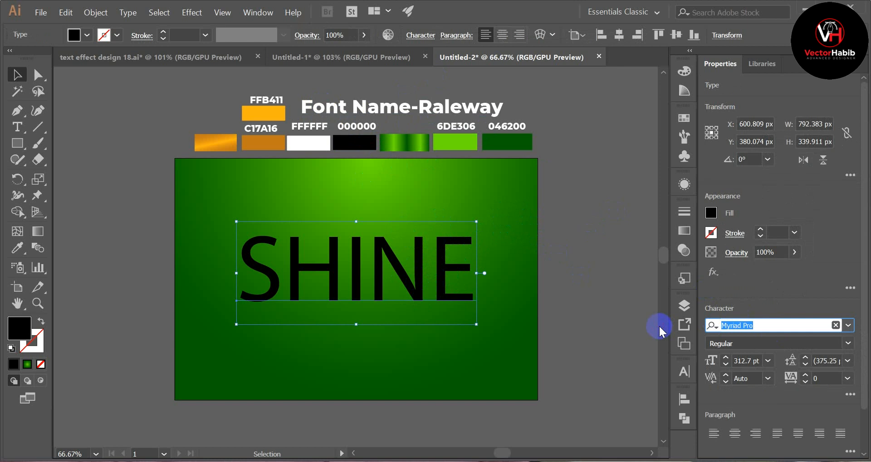
{"action": "type", "text": "rale"}
{"action": "scroll", "coordinate": [584, 446], "scroll_direction": "down", "scroll_amount": 2}
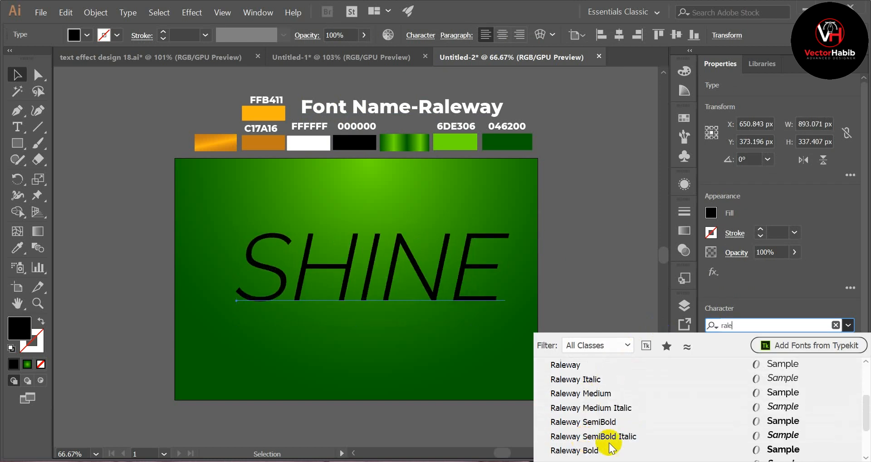
{"action": "scroll", "coordinate": [607, 435], "scroll_direction": "down", "scroll_amount": 1}
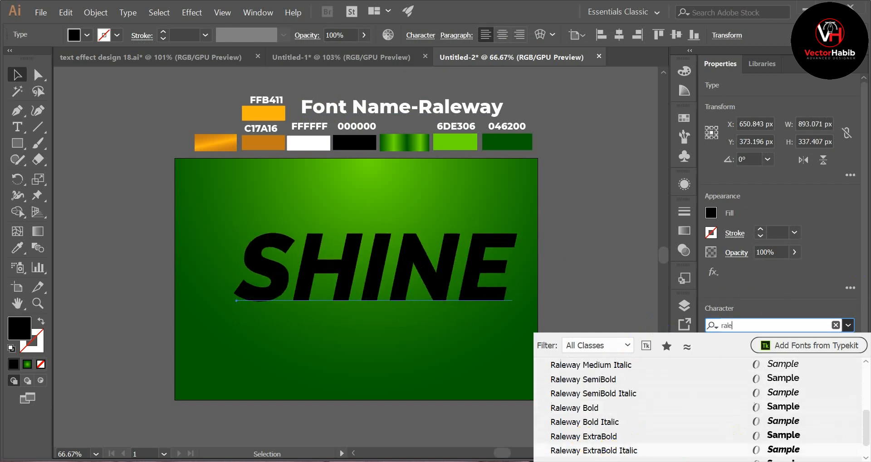
{"action": "scroll", "coordinate": [566, 446], "scroll_direction": "down", "scroll_amount": 1}
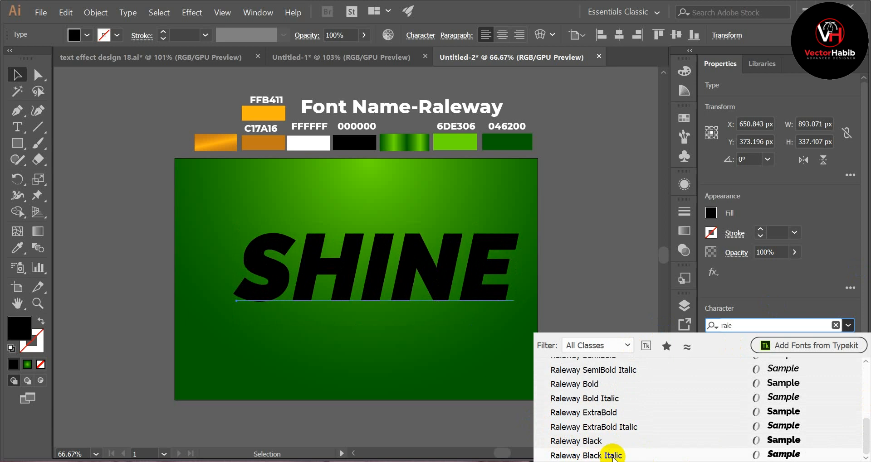
{"action": "left_click", "coordinate": [602, 428]}
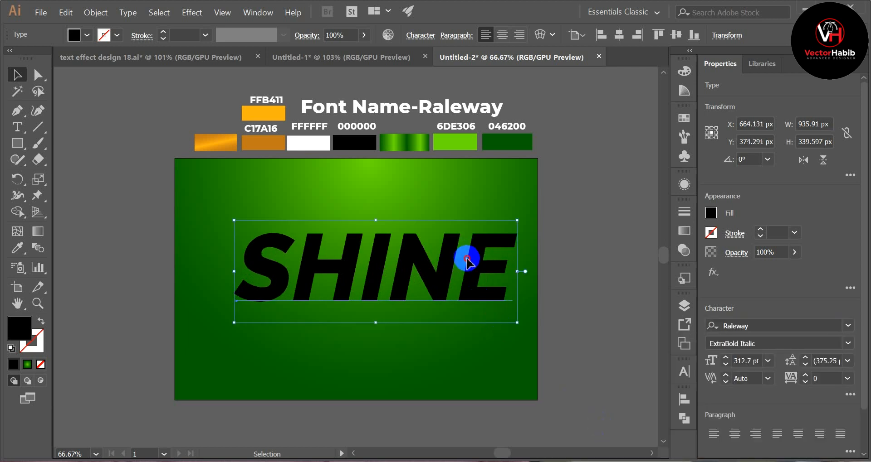
Center the SHINE text horizontally and vertically on the artboard and deselect it
{"action": "left_click_drag", "start_coordinate": [467, 259], "coordinate": [458, 251]}
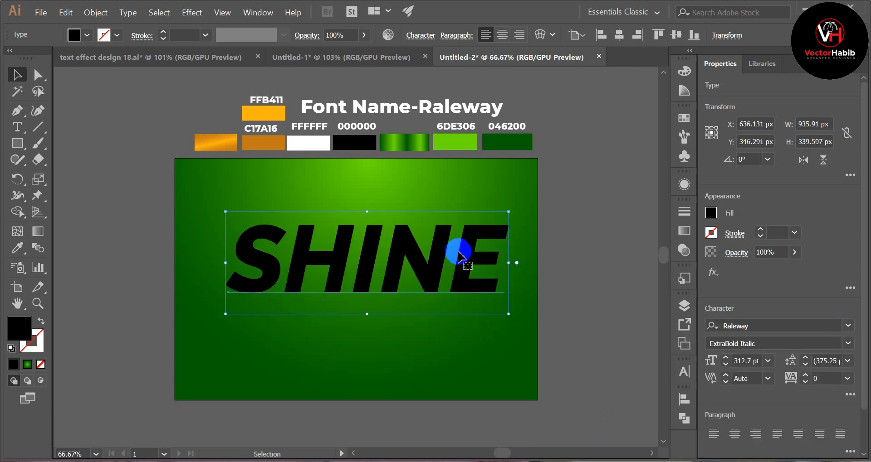
{"action": "left_click", "coordinate": [618, 35]}
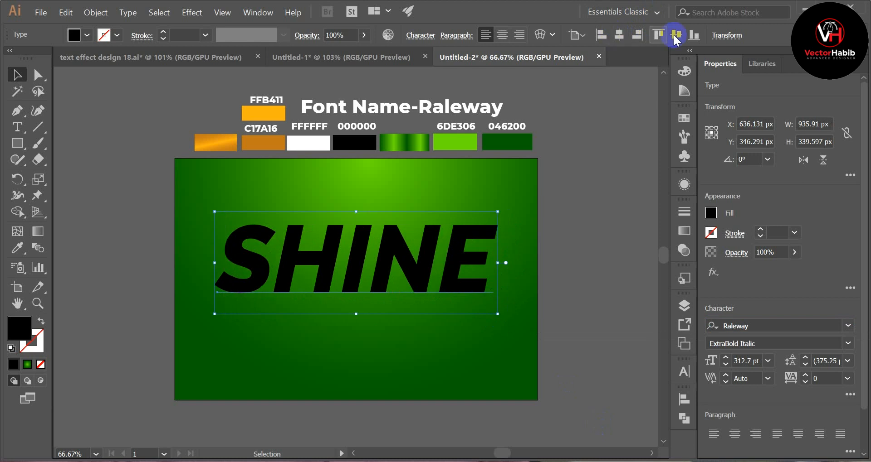
{"action": "left_click", "coordinate": [675, 35]}
{"action": "left_click", "coordinate": [562, 231]}
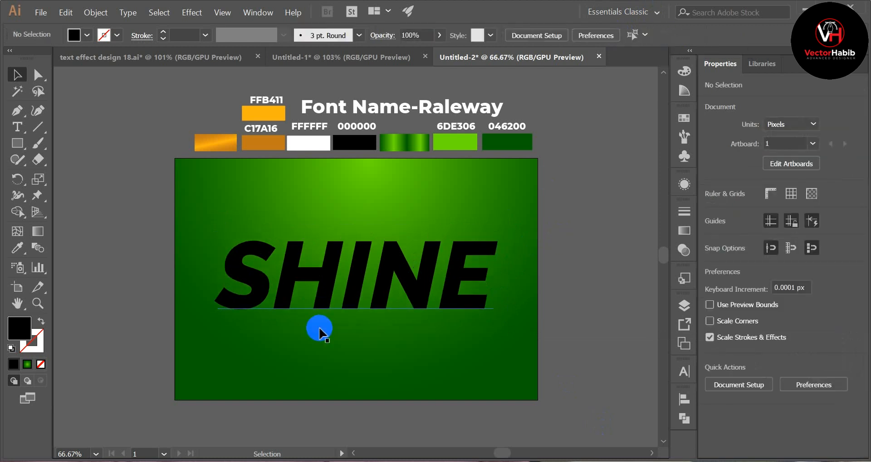
Set the SHINE text's own fill to None
{"action": "left_click", "coordinate": [390, 290]}
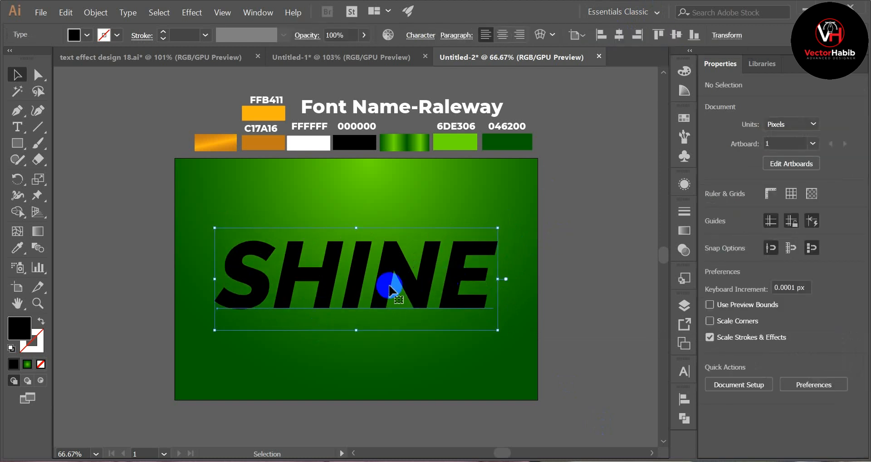
{"action": "left_click", "coordinate": [87, 35]}
{"action": "left_click", "coordinate": [9, 59]}
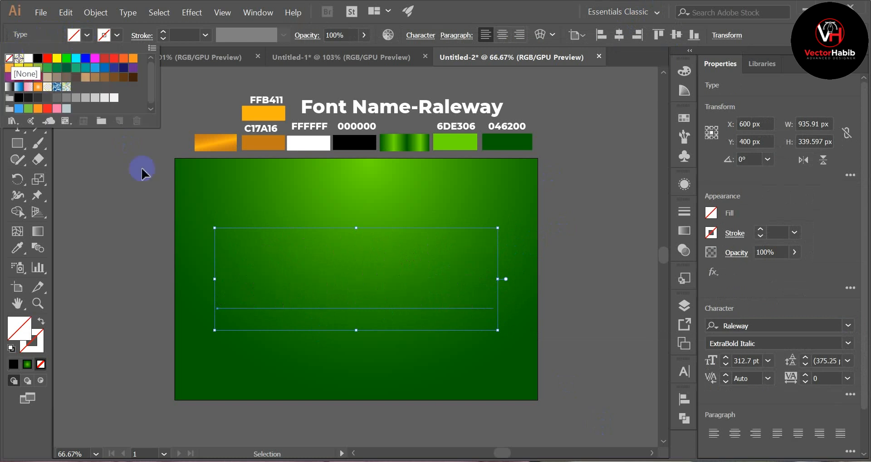
Add two new fills to the SHINE text's appearance
{"action": "left_click", "coordinate": [684, 183]}
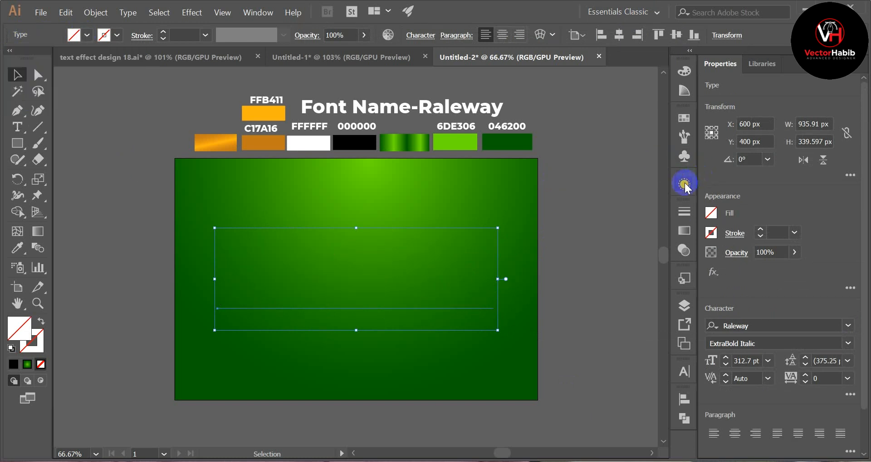
{"action": "left_click", "coordinate": [684, 184]}
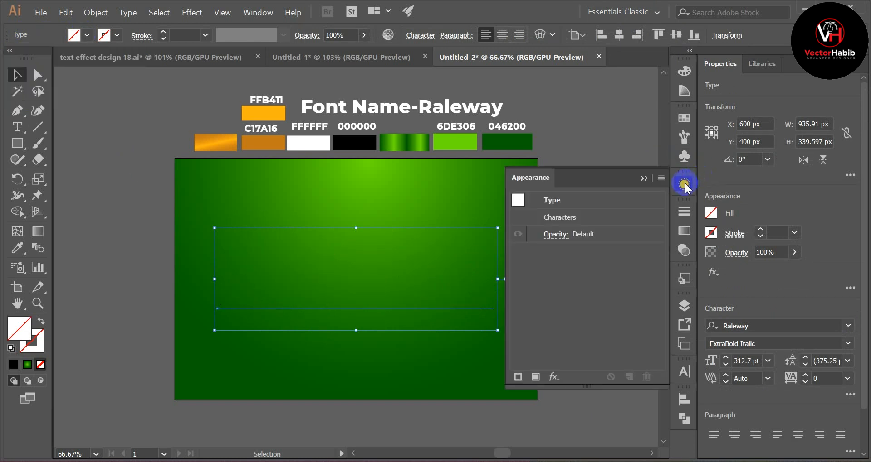
{"action": "left_click", "coordinate": [535, 376]}
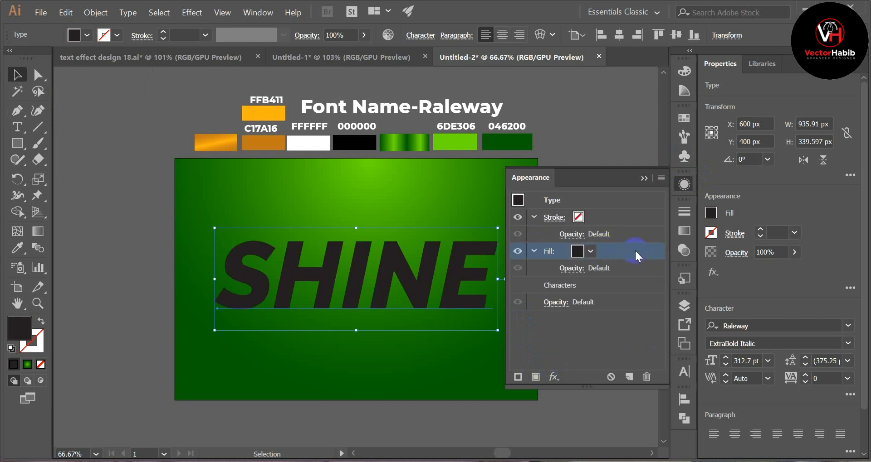
{"action": "left_click", "coordinate": [533, 377]}
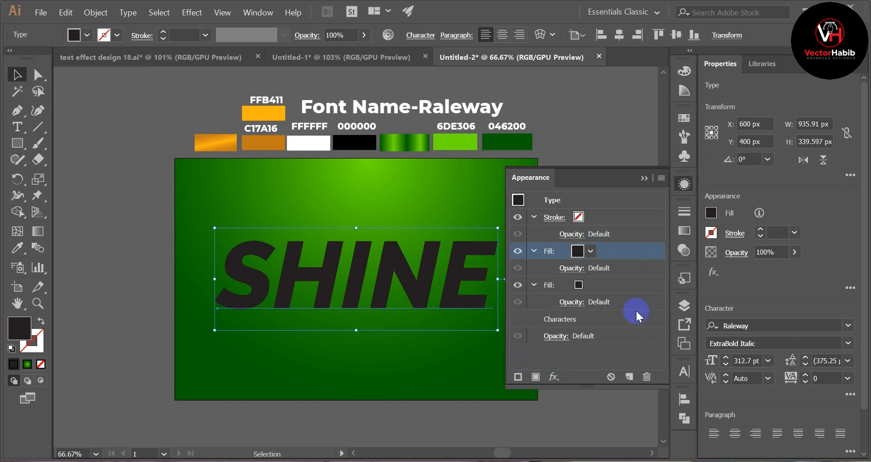
Examine the gradient settings of the orange gradient sample rectangle above the artboard
{"action": "left_click", "coordinate": [592, 252]}
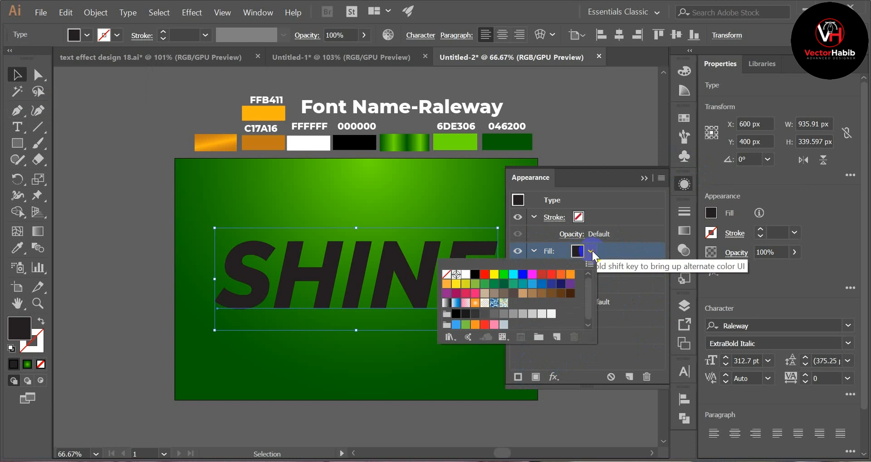
{"action": "left_click", "coordinate": [236, 156]}
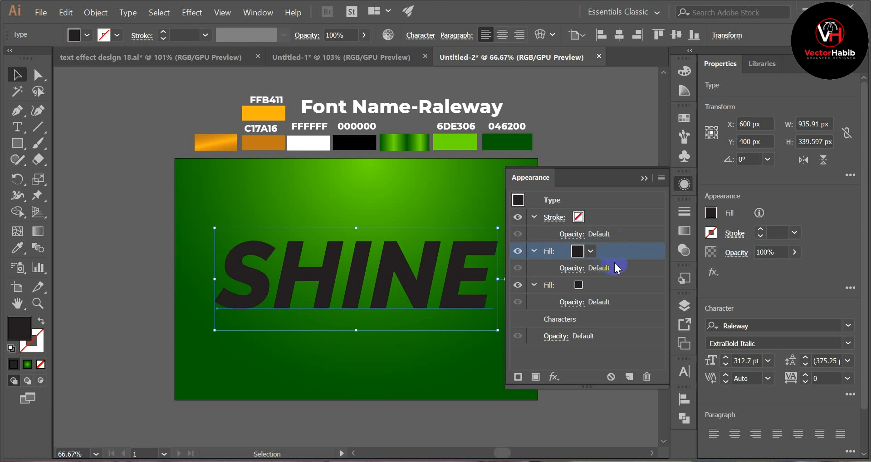
{"action": "left_click", "coordinate": [222, 142]}
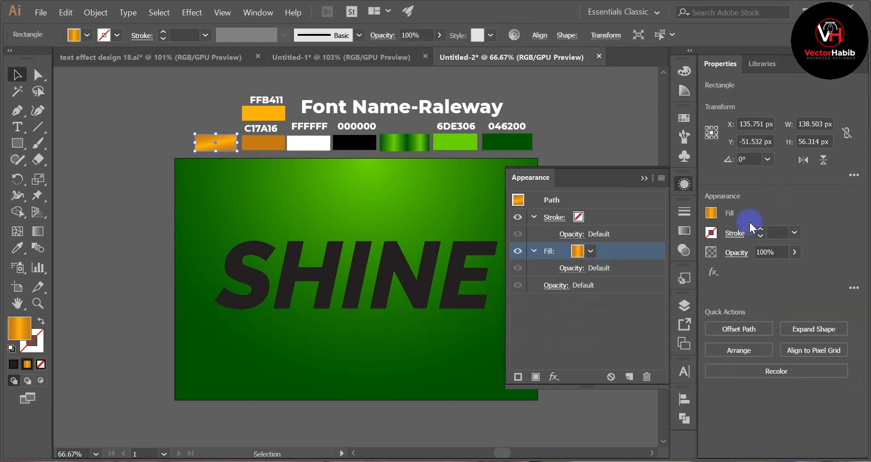
{"action": "left_click", "coordinate": [683, 231]}
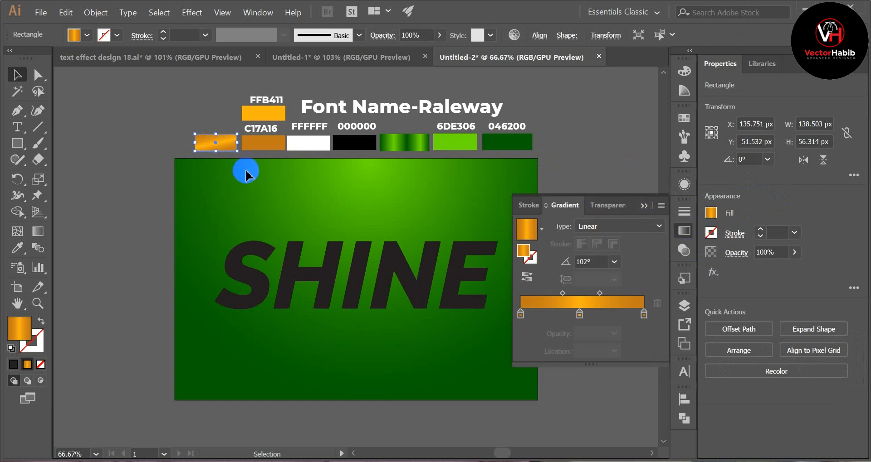
{"action": "left_click", "coordinate": [640, 206]}
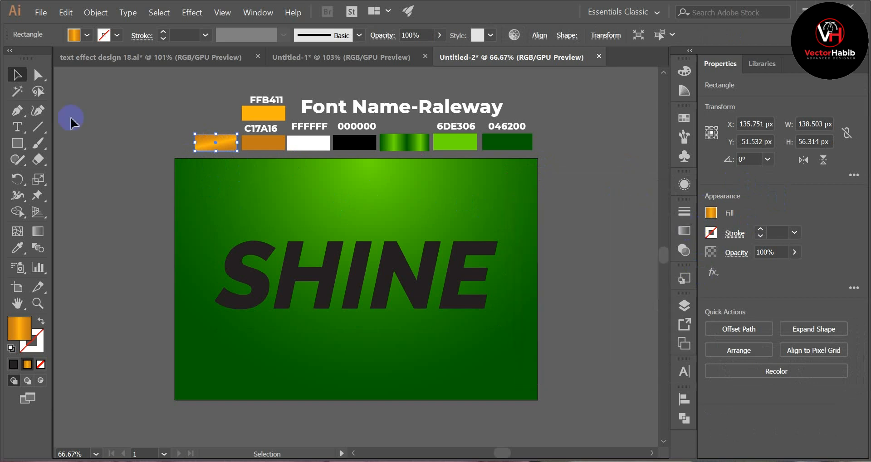
{"action": "left_click", "coordinate": [89, 195]}
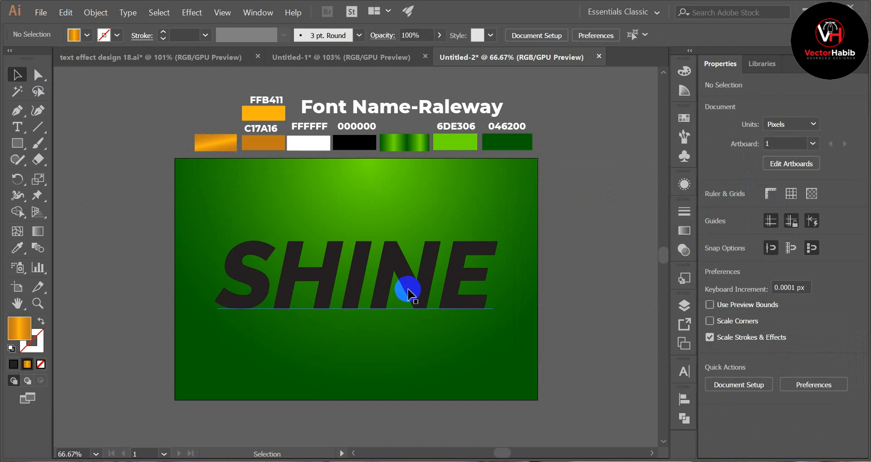
Apply the white-to-black linear gradient swatch to the SHINE text's upper fill and show its gradient settings
{"action": "left_click", "coordinate": [410, 293]}
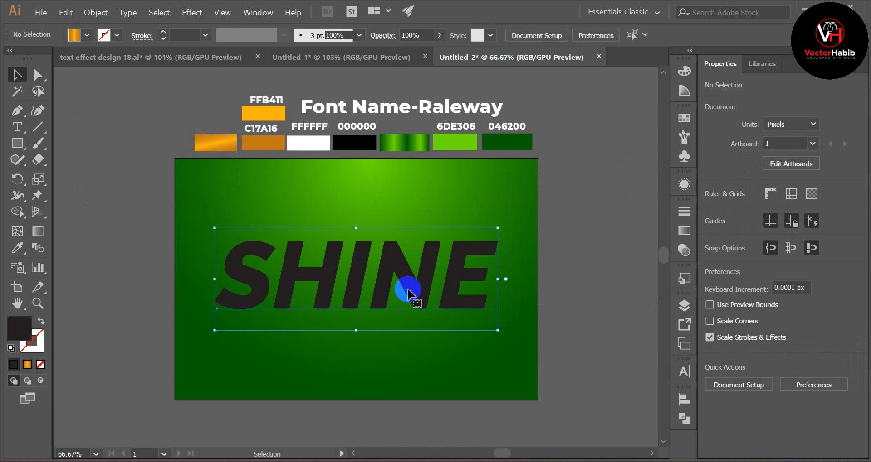
{"action": "left_click", "coordinate": [683, 185]}
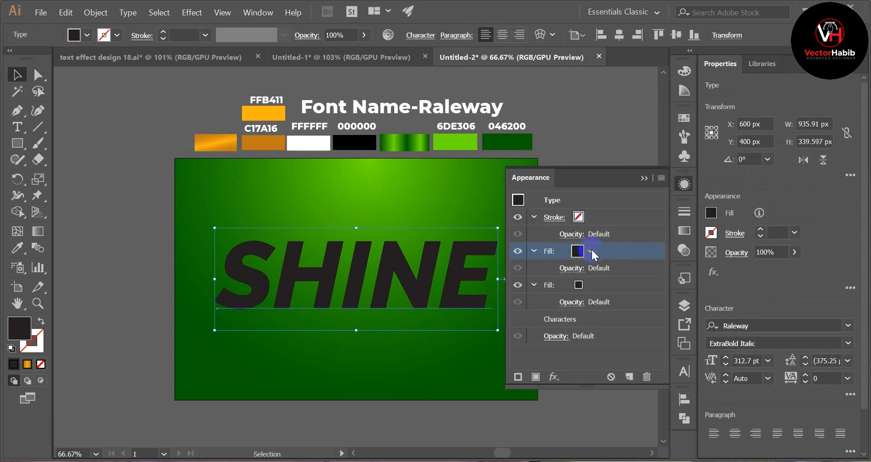
{"action": "left_click", "coordinate": [86, 35]}
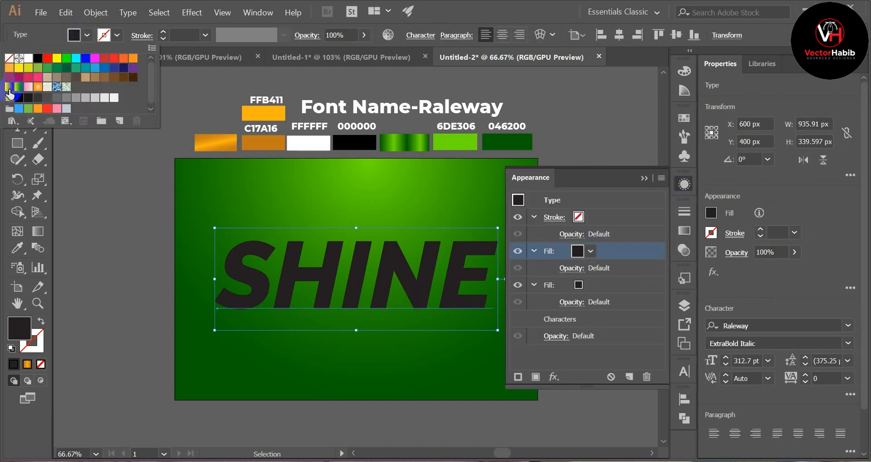
{"action": "left_click", "coordinate": [9, 87]}
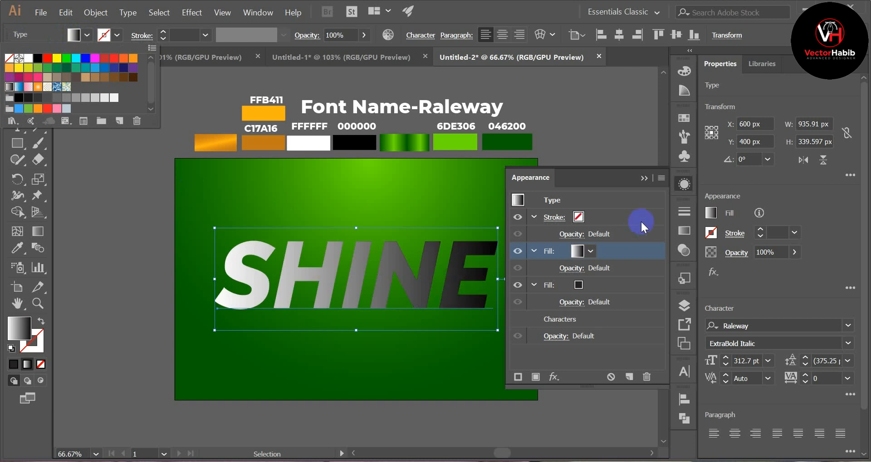
{"action": "left_click", "coordinate": [686, 231]}
{"action": "left_click", "coordinate": [686, 230]}
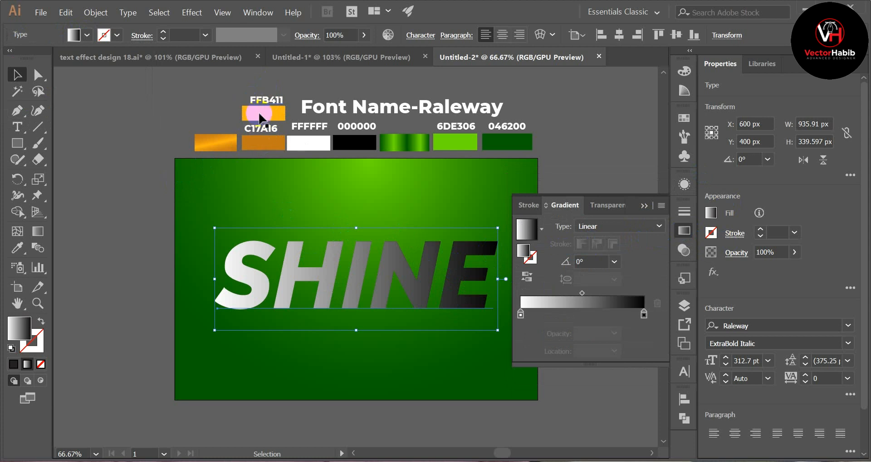
Recolor the gradient's starting stop at 0% by sampling the C17A16 dark orange swatch with the Eyedropper
{"action": "left_click", "coordinate": [517, 315]}
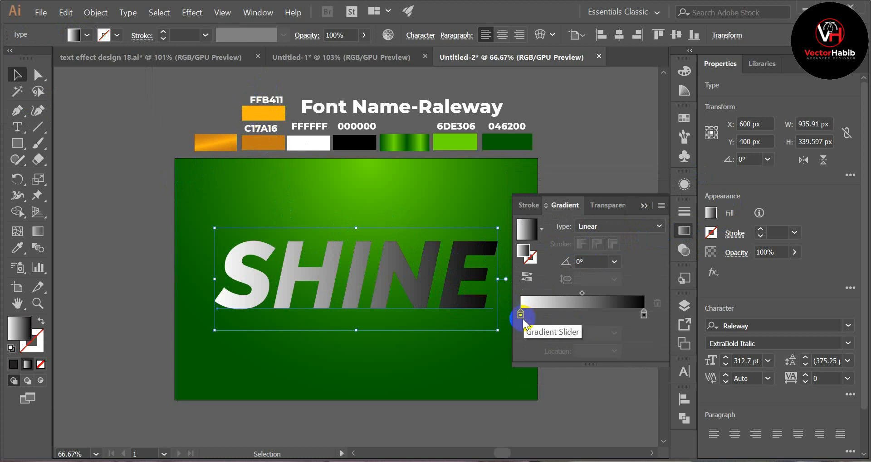
{"action": "double_click", "coordinate": [520, 315]}
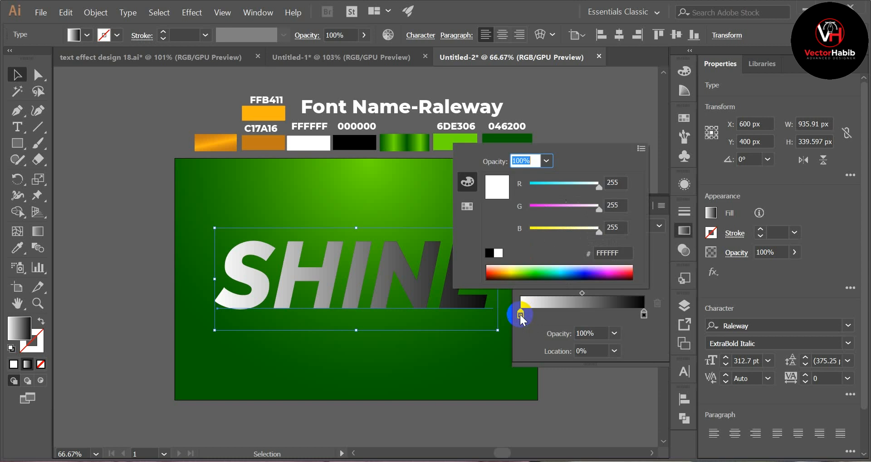
{"action": "left_click", "coordinate": [17, 248]}
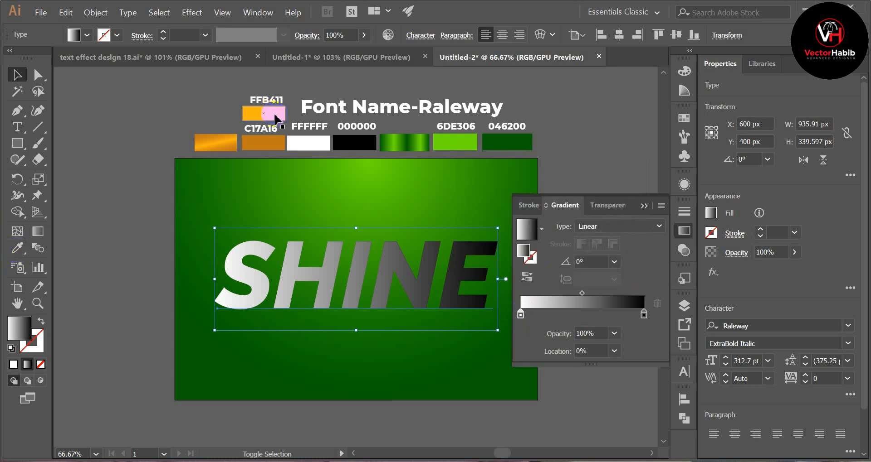
{"action": "left_click", "coordinate": [17, 248]}
{"action": "left_click", "coordinate": [264, 113]}
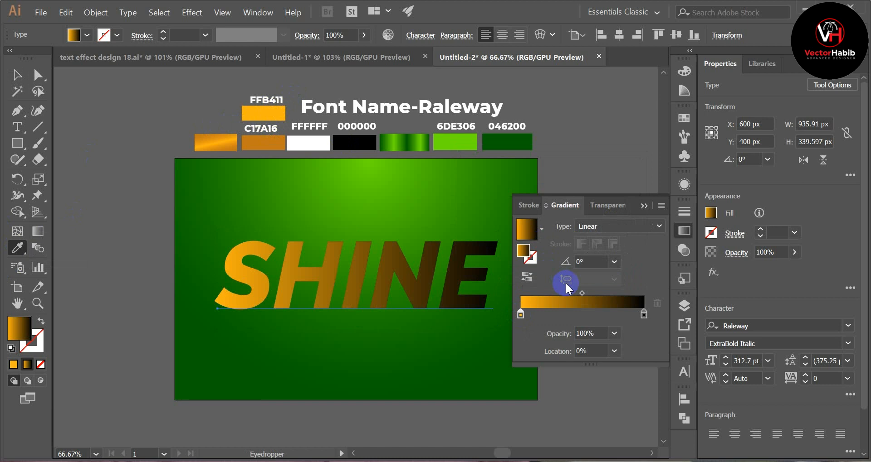
{"action": "left_click", "coordinate": [269, 145]}
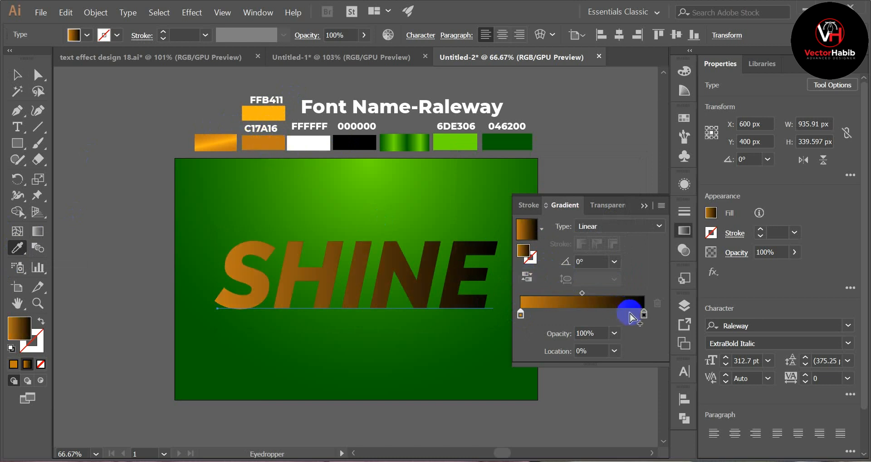
Recolor the gradient's end stop at 100% with the sampled dark orange C17A16
{"action": "left_click", "coordinate": [644, 314]}
{"action": "double_click", "coordinate": [643, 314]}
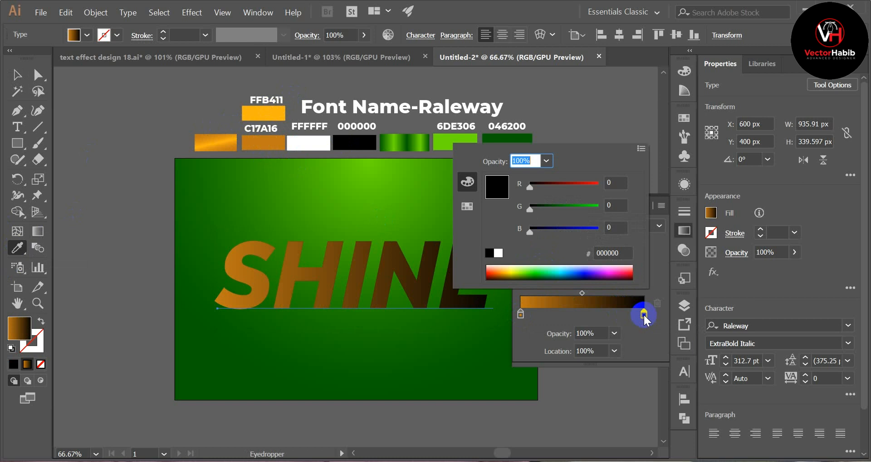
{"action": "left_click", "coordinate": [267, 143]}
{"action": "left_click", "coordinate": [268, 143], "text": "shift"}
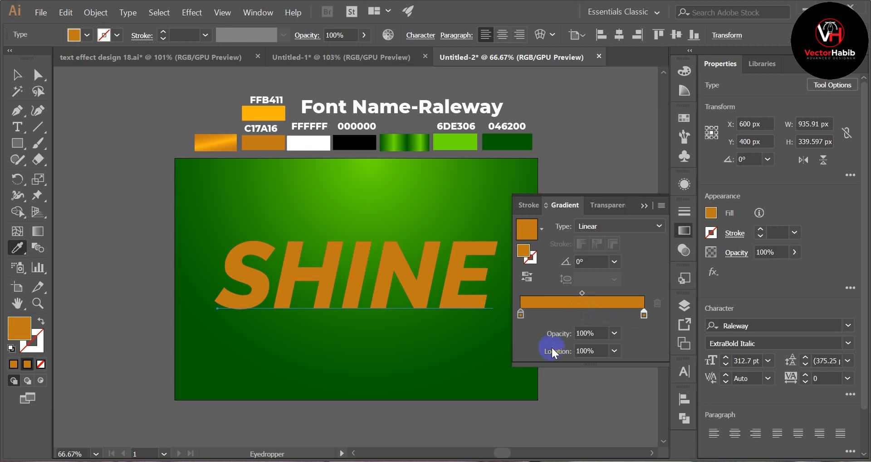
Add a middle stop at about 54% to the SHINE gradient and recolor it by sampling the FFB411 bright orange swatch
{"action": "left_click", "coordinate": [586, 313]}
{"action": "double_click", "coordinate": [586, 314]}
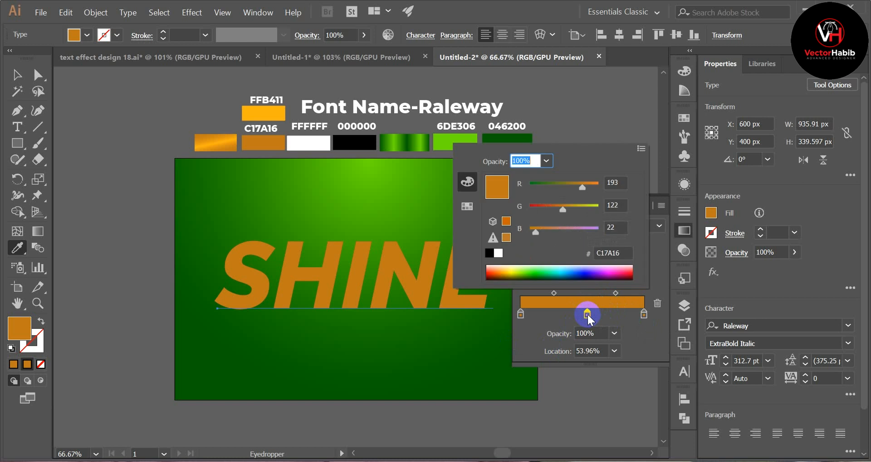
{"action": "left_click", "coordinate": [272, 113]}
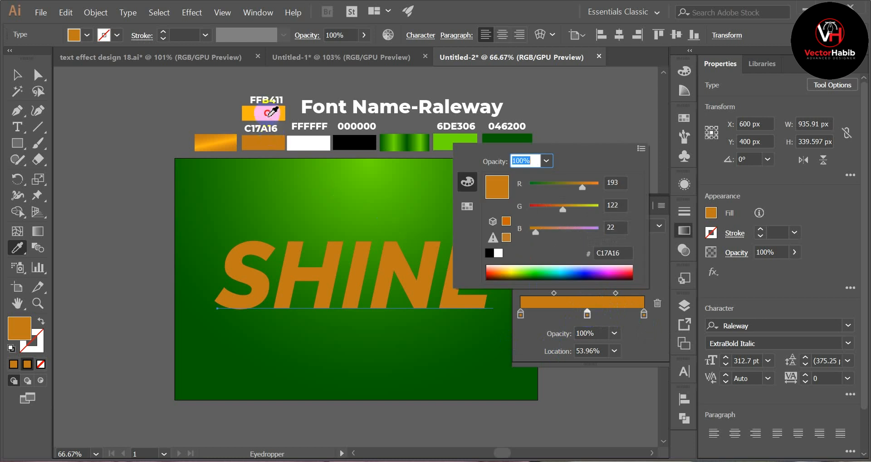
{"action": "left_click", "coordinate": [273, 113], "text": "shift"}
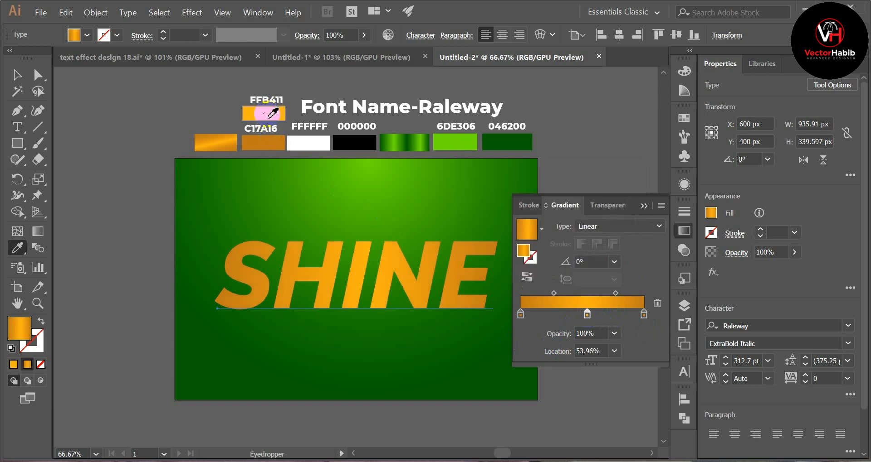
Pull both gradient midpoints toward the middle stop, to about 63% on the first half and 34% on the second
{"action": "left_click_drag", "start_coordinate": [553, 294], "coordinate": [562, 296]}
{"action": "left_click", "coordinate": [597, 300]}
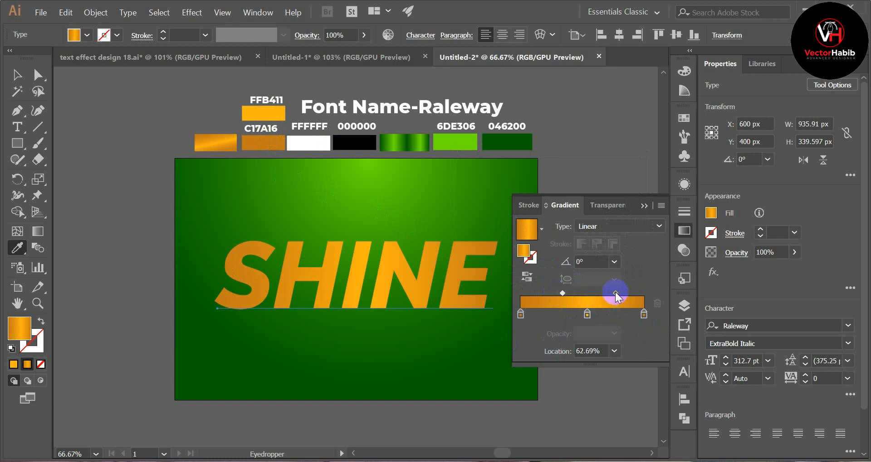
{"action": "left_click_drag", "start_coordinate": [615, 294], "coordinate": [606, 295]}
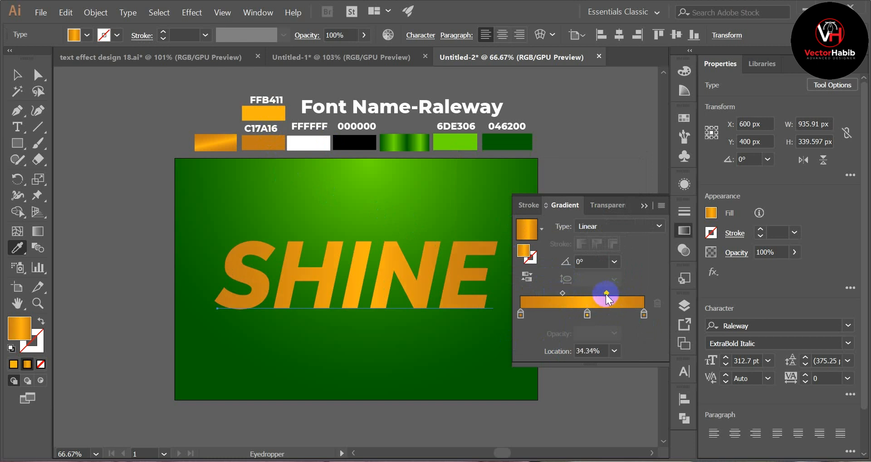
Set the angle of the SHINE text's linear gradient to 102°
{"action": "left_click", "coordinate": [587, 259]}
{"action": "left_click", "coordinate": [606, 261]}
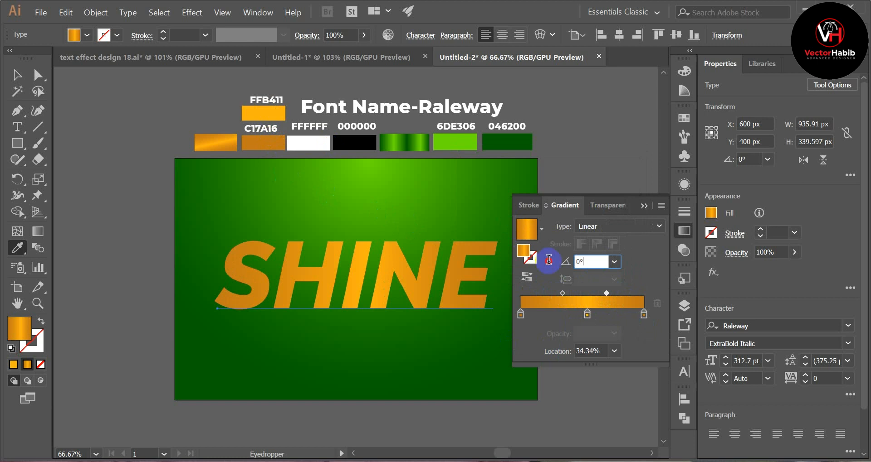
{"action": "type", "text": "102"}
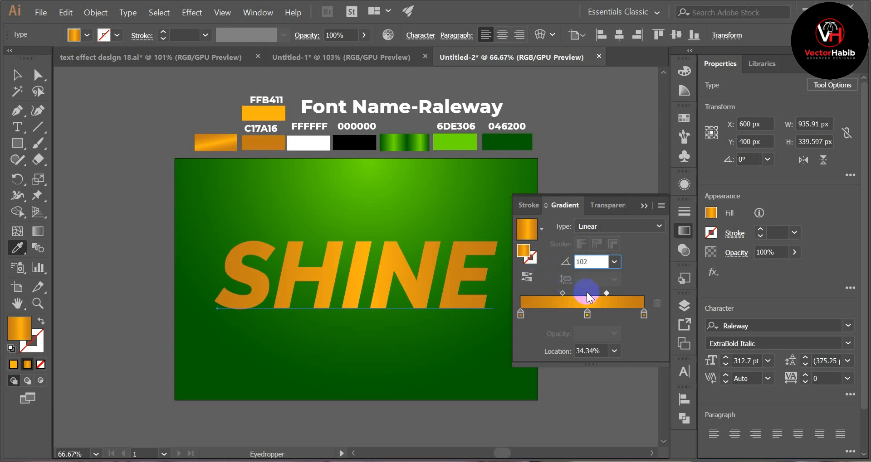
{"action": "key", "text": "Return"}
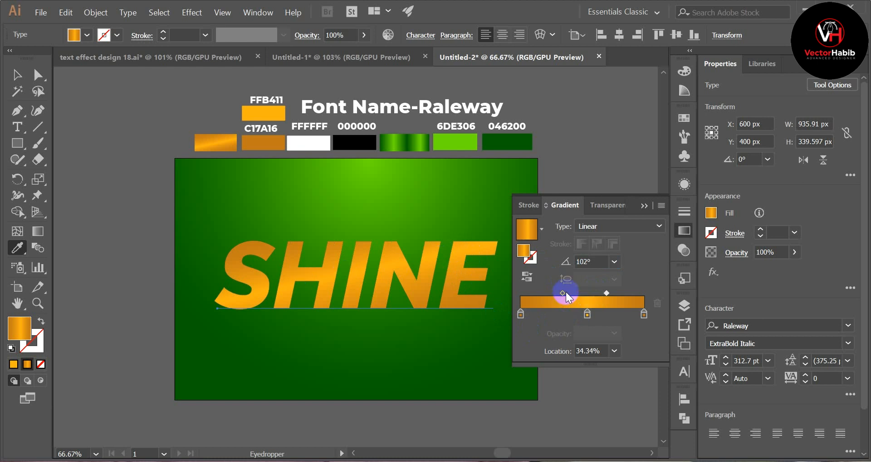
Move both gradient midpoints slightly outward from the middle stop, the second to about 41%, and close the gradient settings
{"action": "left_click_drag", "start_coordinate": [563, 293], "coordinate": [612, 296]}
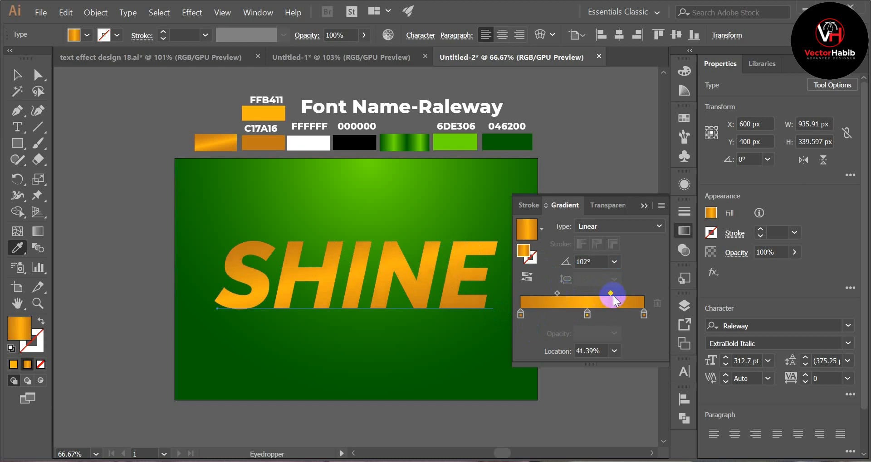
{"action": "left_click", "coordinate": [559, 294]}
{"action": "left_click", "coordinate": [450, 274]}
{"action": "left_click", "coordinate": [646, 206]}
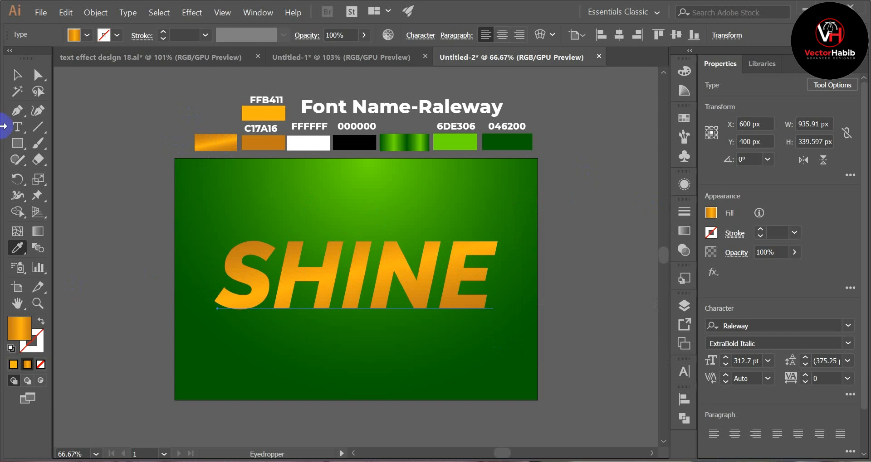
Recolor the SHINE text's lower dark fill by sampling the C17A16 dark orange swatch with the Eyedropper
{"action": "left_click", "coordinate": [18, 76]}
{"action": "left_click", "coordinate": [357, 261]}
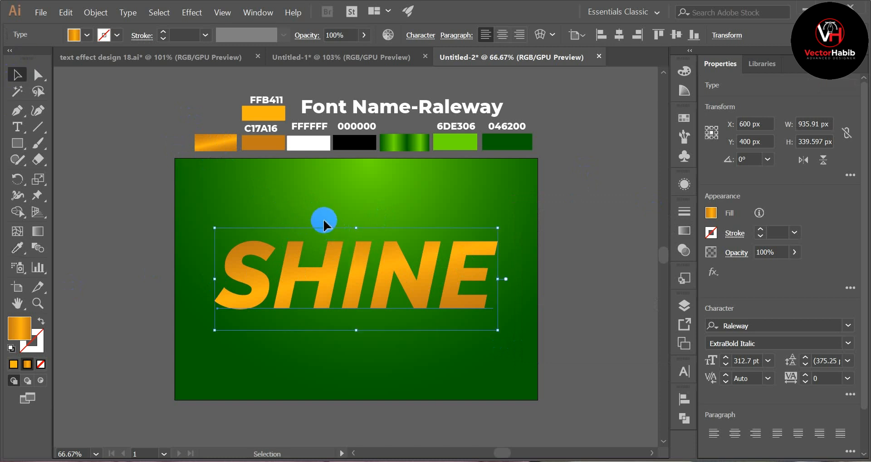
{"action": "left_click", "coordinate": [688, 184]}
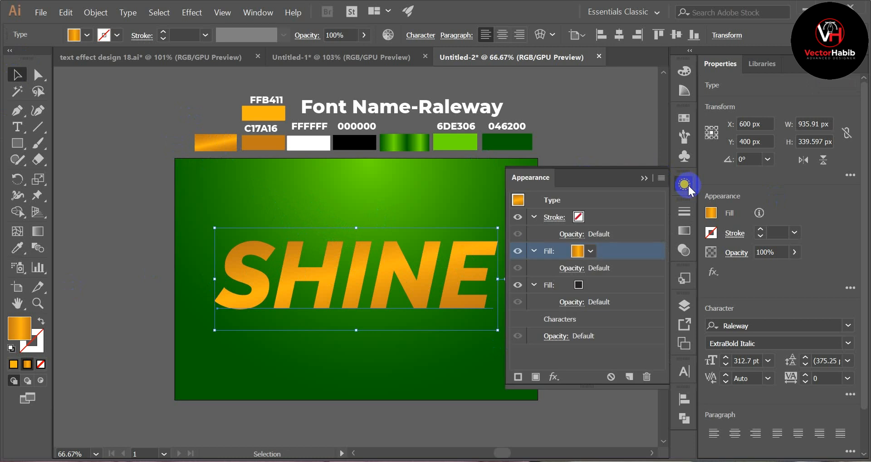
{"action": "left_click", "coordinate": [589, 282]}
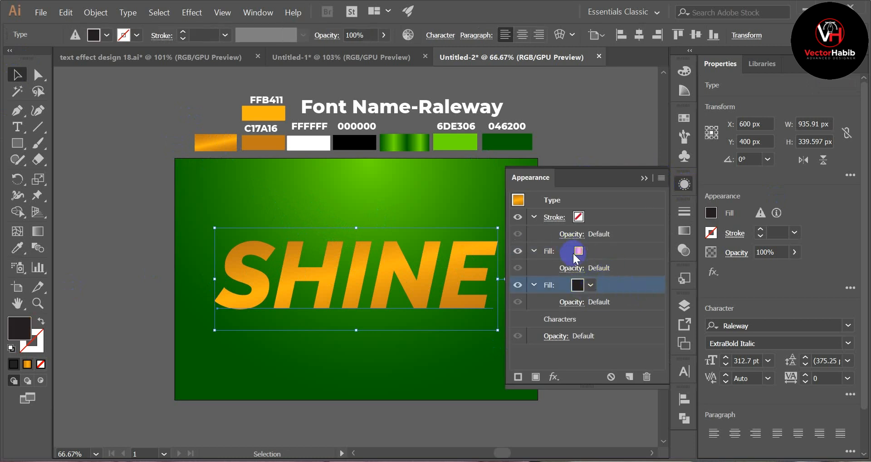
{"action": "left_click", "coordinate": [17, 249]}
{"action": "left_click", "coordinate": [263, 142]}
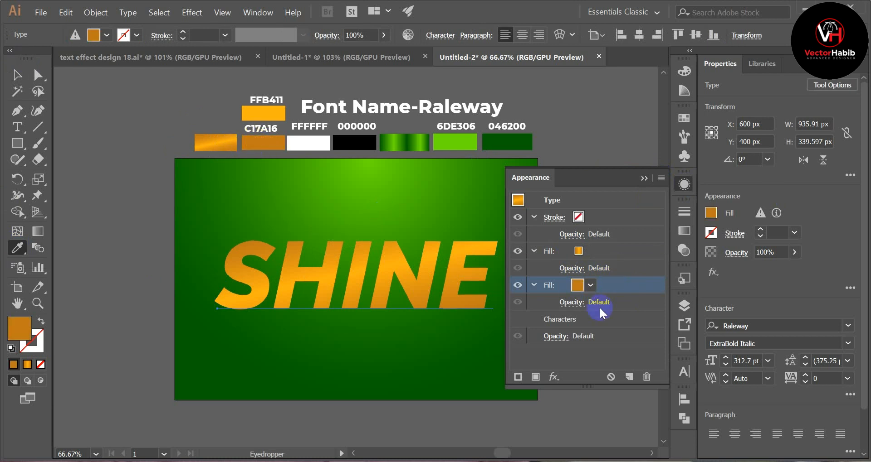
Apply an Offset Path effect of 8 px with Miter joins to the lower dark orange fill
{"action": "left_click", "coordinate": [553, 375]}
{"action": "mouse_move", "coordinate": [584, 137]}
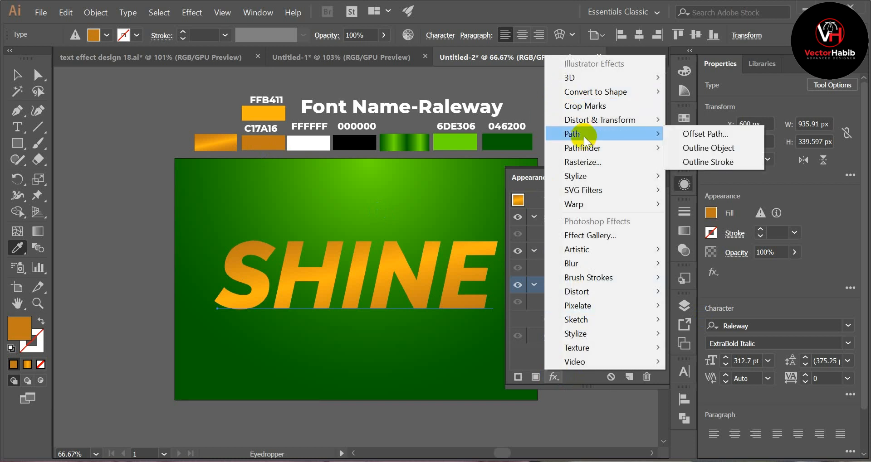
{"action": "left_click", "coordinate": [700, 132]}
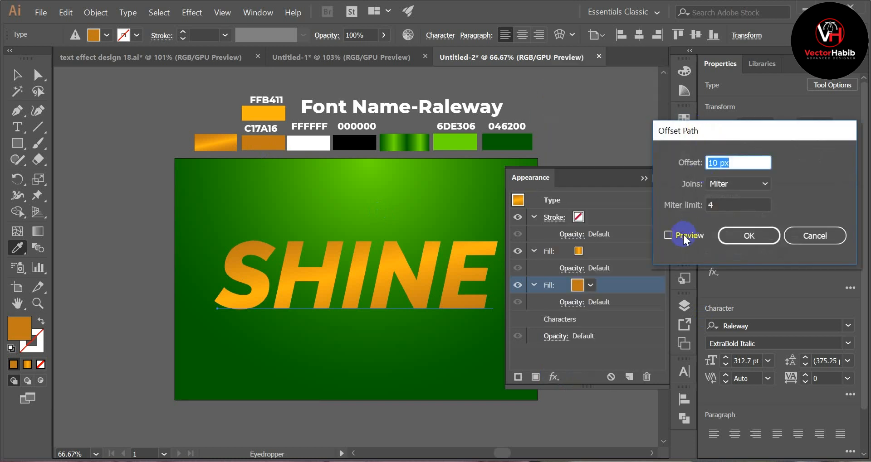
{"action": "left_click", "coordinate": [668, 235]}
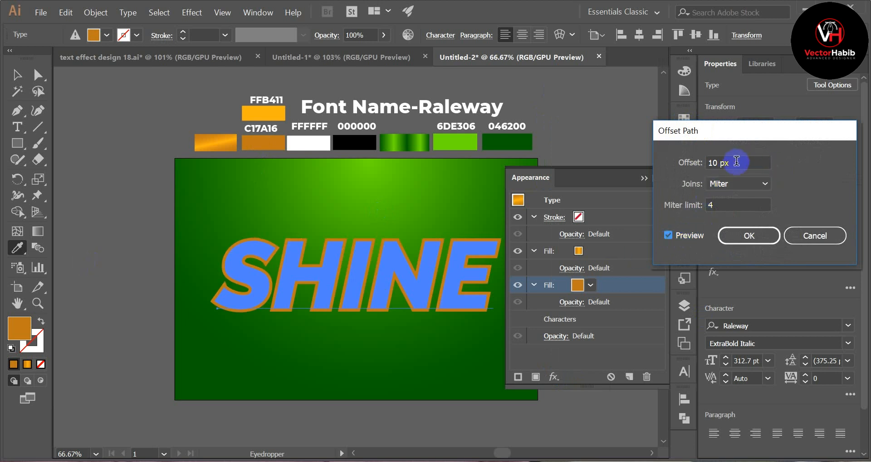
{"action": "scroll", "coordinate": [736, 162], "scroll_direction": "down", "scroll_amount": 2}
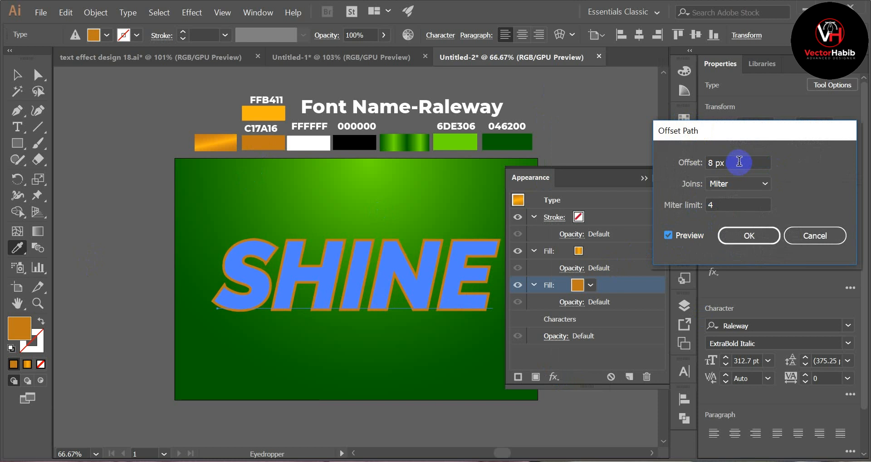
{"action": "left_click", "coordinate": [759, 240]}
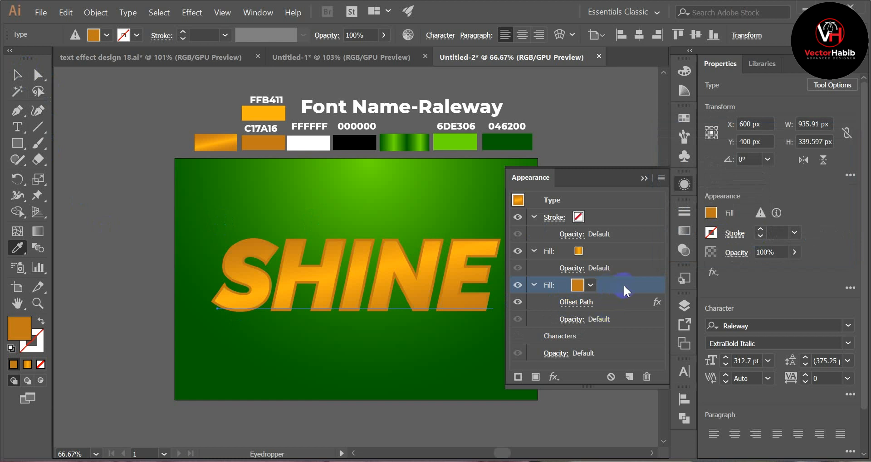
Duplicate the offset dark orange fill and recolor the lower copy with the FFFFFF white swatch
{"action": "left_click", "coordinate": [631, 376]}
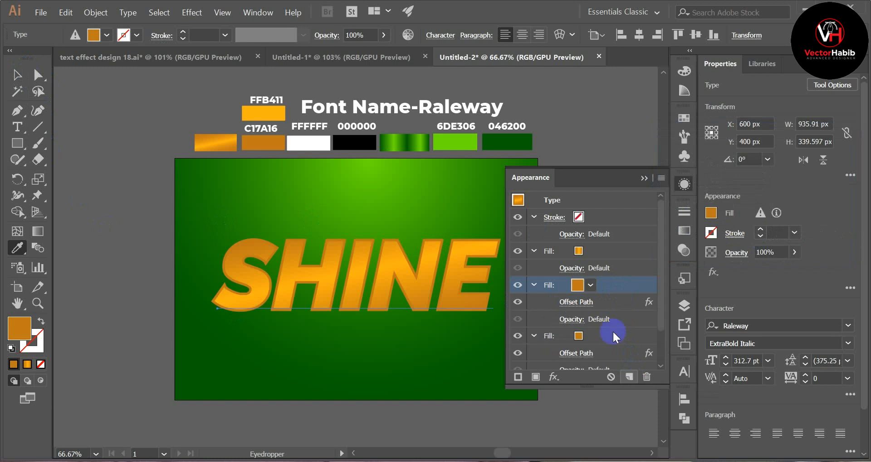
{"action": "scroll", "coordinate": [620, 306], "scroll_direction": "down", "scroll_amount": 2}
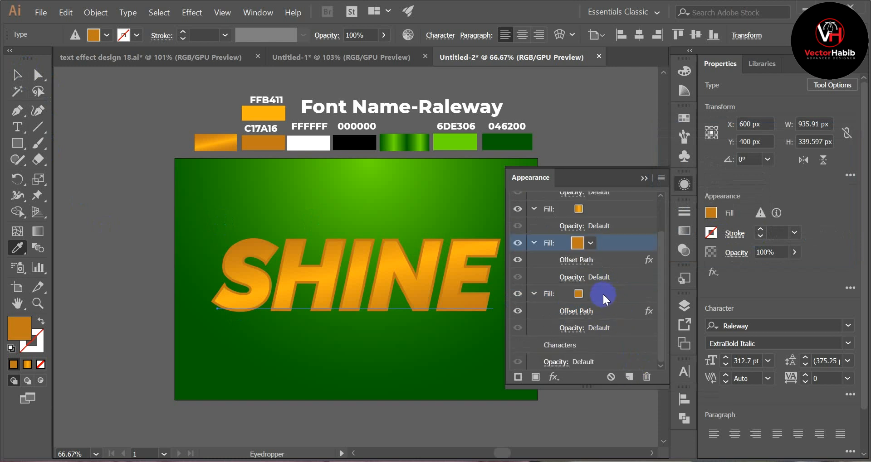
{"action": "left_click", "coordinate": [602, 293]}
{"action": "left_click", "coordinate": [309, 145]}
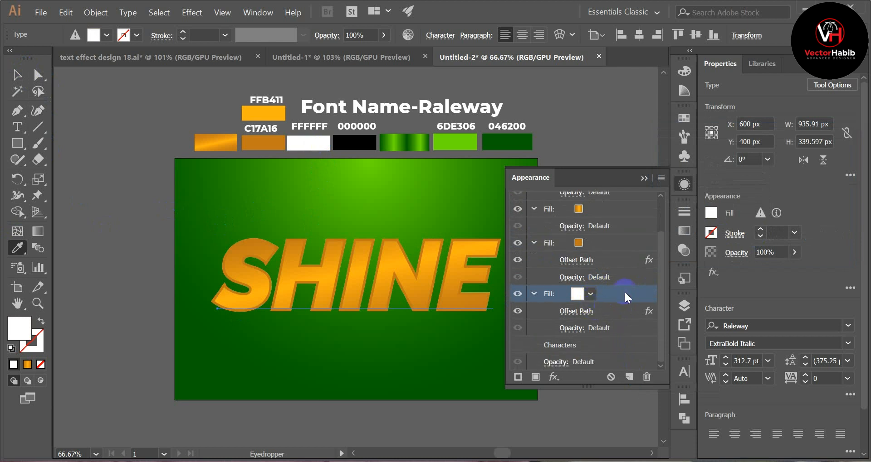
Apply a Transform effect to the white fill, moving it 5 px horizontally and 5 px vertically
{"action": "left_click", "coordinate": [554, 378]}
{"action": "left_click", "coordinate": [583, 119]}
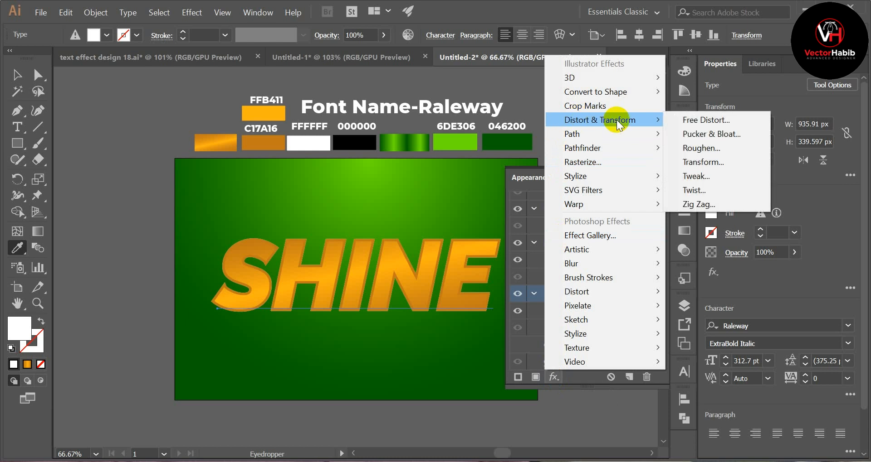
{"action": "left_click", "coordinate": [702, 162]}
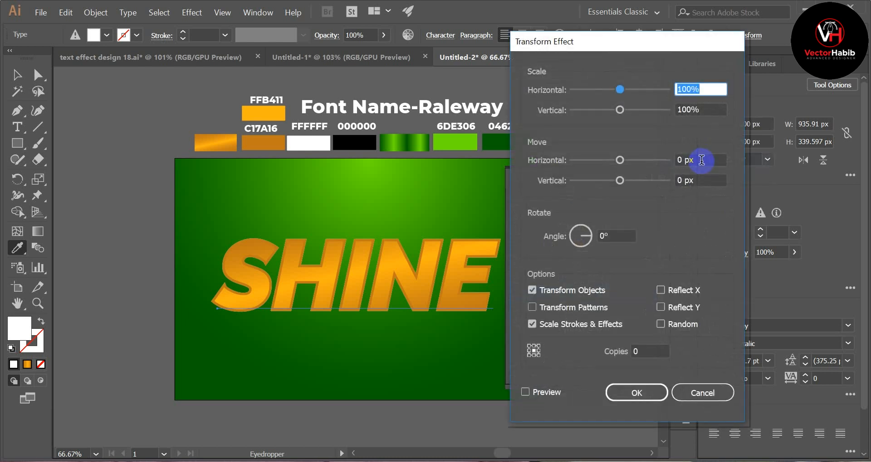
{"action": "left_click", "coordinate": [525, 392]}
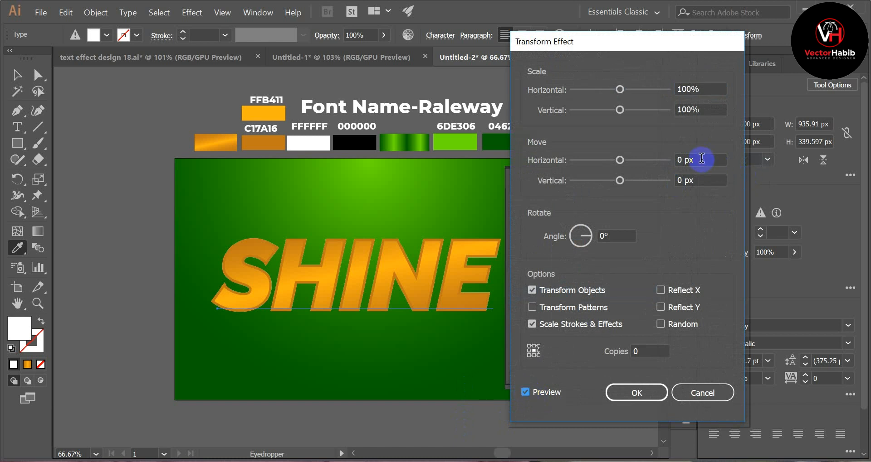
{"action": "scroll", "coordinate": [701, 158], "scroll_direction": "up", "scroll_amount": 4}
{"action": "scroll", "coordinate": [701, 158], "scroll_direction": "up", "scroll_amount": 2}
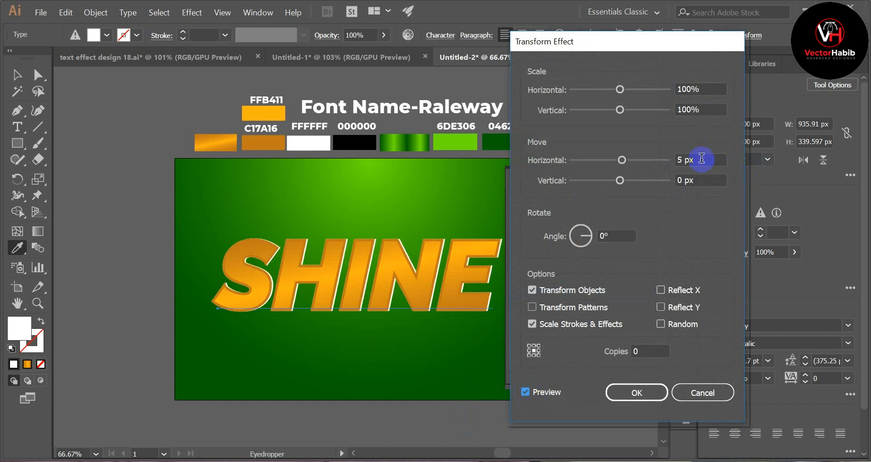
{"action": "scroll", "coordinate": [703, 180], "scroll_direction": "up", "scroll_amount": 4}
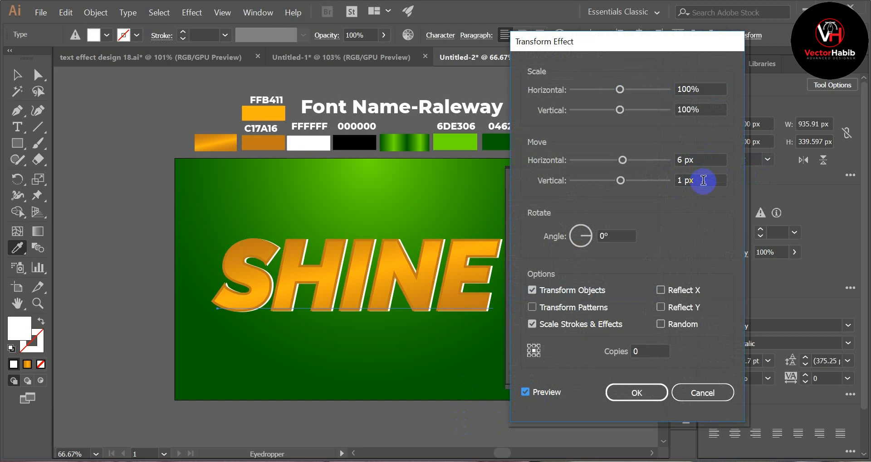
{"action": "scroll", "coordinate": [703, 180], "scroll_direction": "up", "scroll_amount": 2}
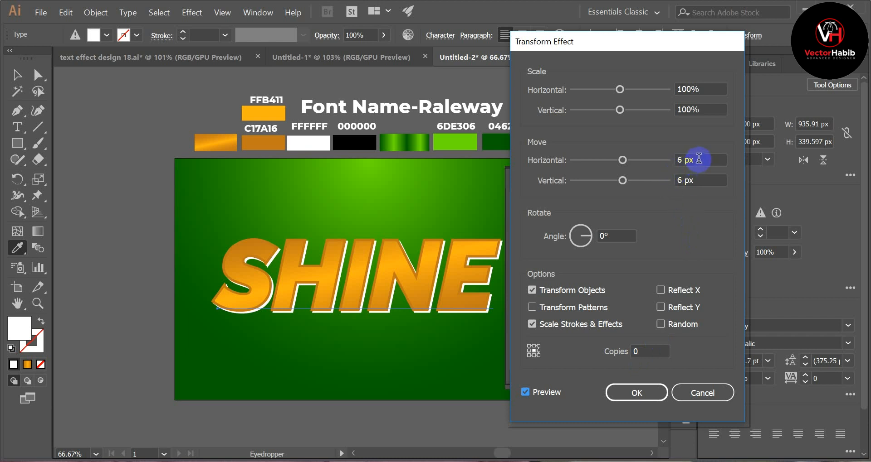
{"action": "scroll", "coordinate": [709, 161], "scroll_direction": "down", "scroll_amount": 1}
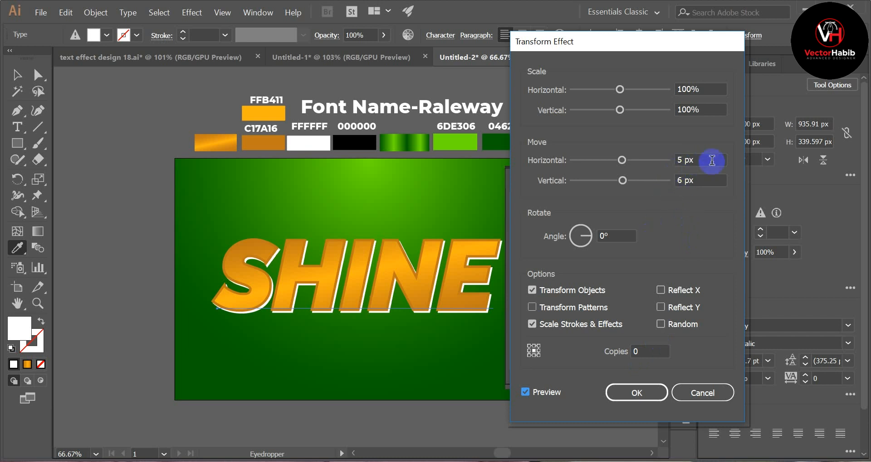
{"action": "scroll", "coordinate": [696, 181], "scroll_direction": "down", "scroll_amount": 1}
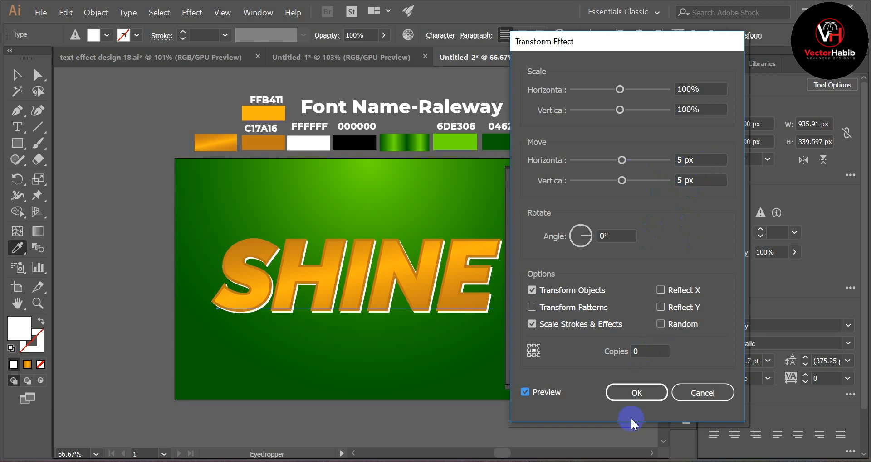
{"action": "left_click", "coordinate": [628, 392]}
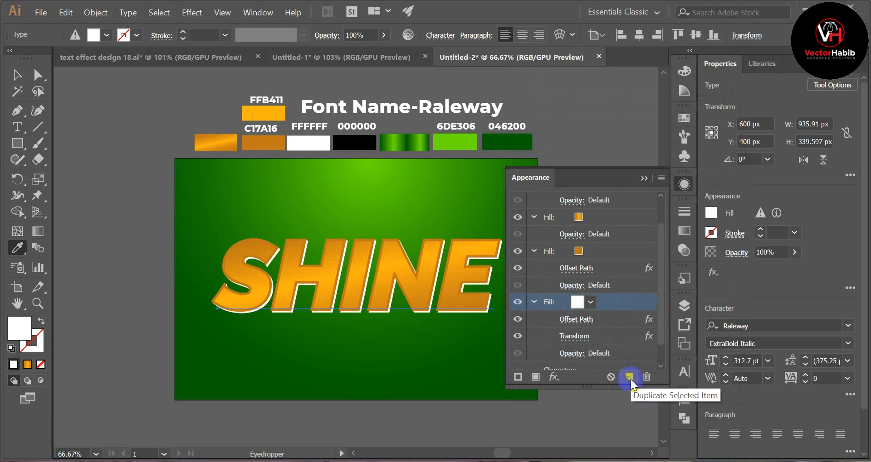
Duplicate the white fill and recolor the lower copy with the 000000 black swatch
{"action": "left_click", "coordinate": [628, 377]}
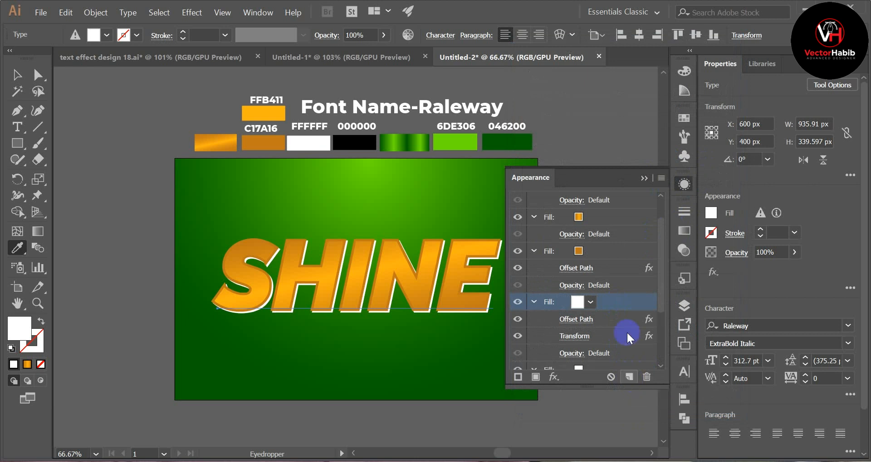
{"action": "left_click", "coordinate": [602, 273]}
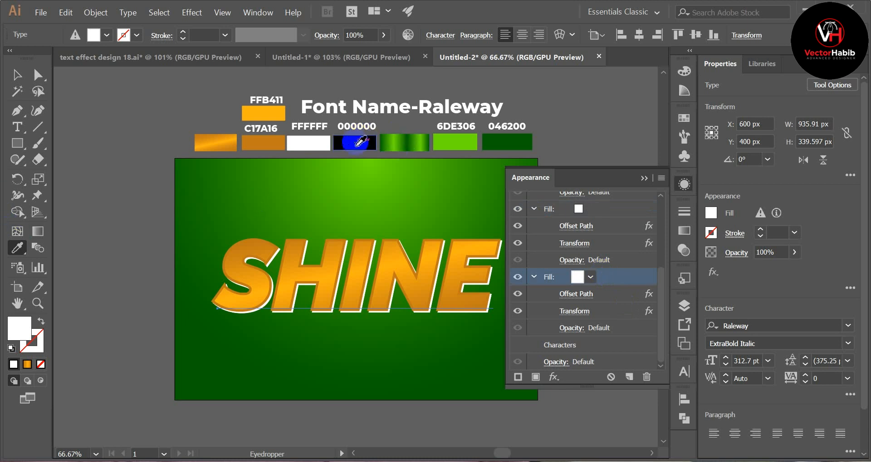
{"action": "left_click", "coordinate": [357, 144]}
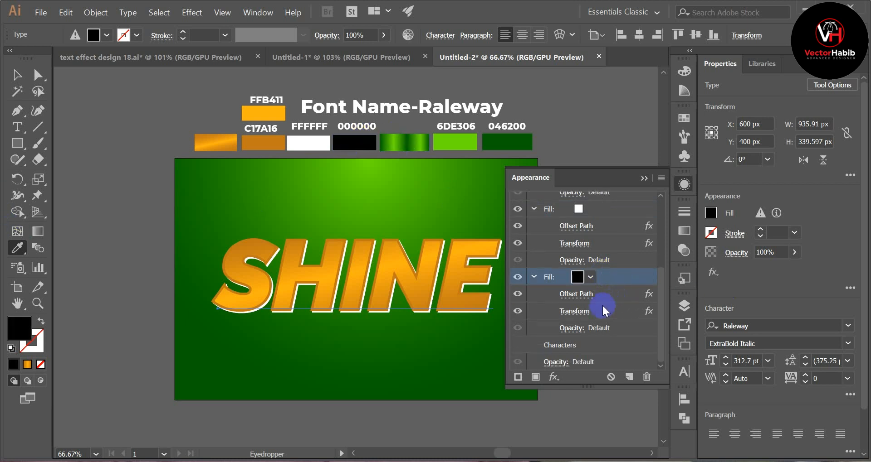
Change the black fill's Transform effect to move it 10 px horizontally and 10 px vertically, with preview on
{"action": "left_click", "coordinate": [575, 312]}
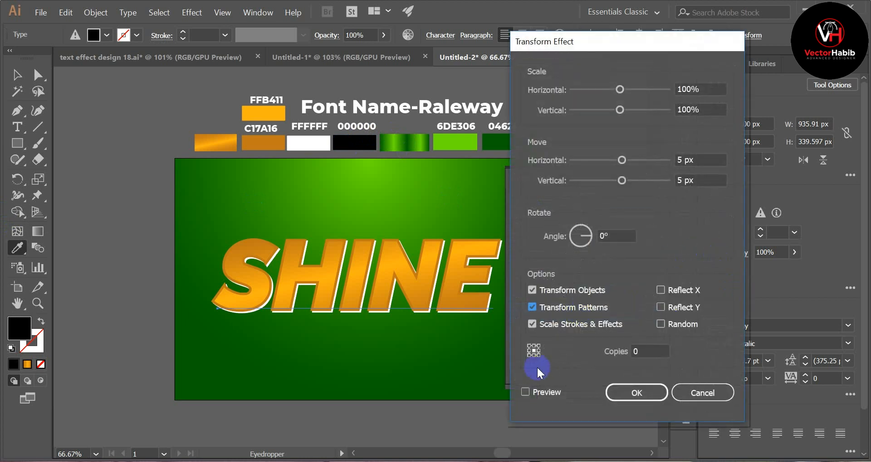
{"action": "left_click", "coordinate": [522, 392]}
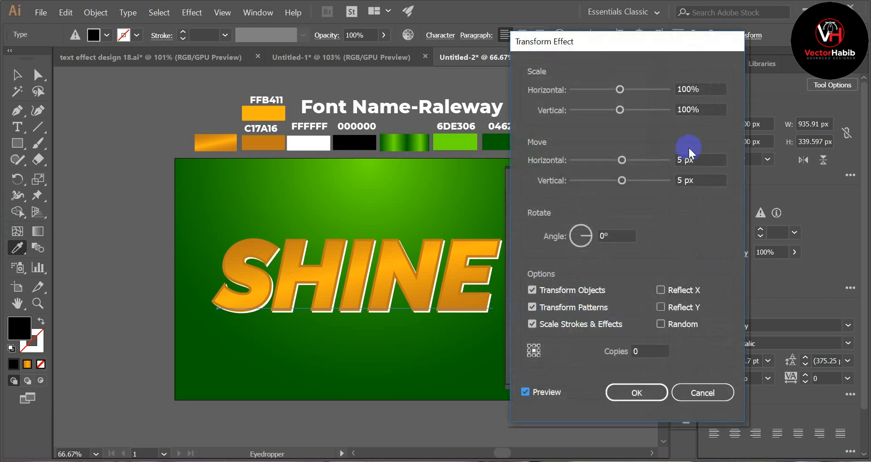
{"action": "scroll", "coordinate": [700, 162], "scroll_direction": "up", "scroll_amount": 7}
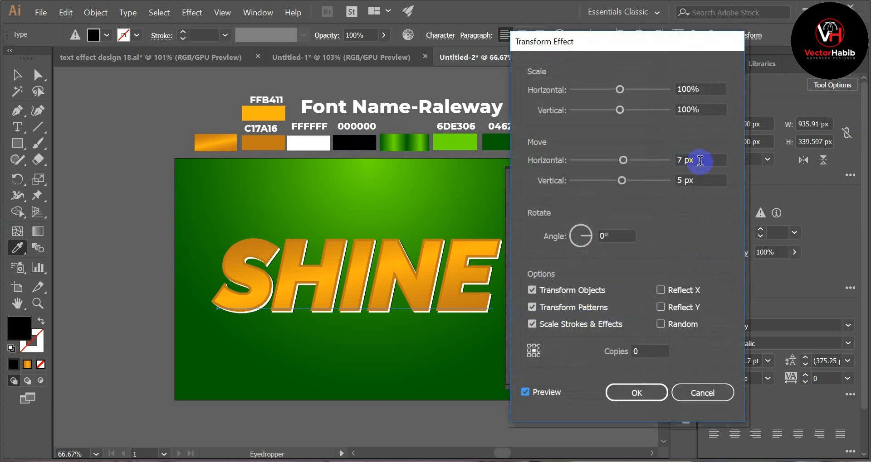
{"action": "scroll", "coordinate": [701, 184], "scroll_direction": "up", "scroll_amount": 6}
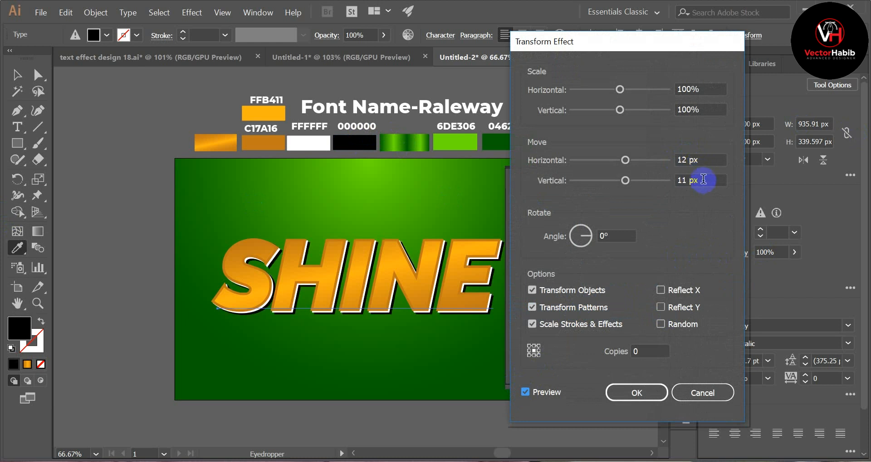
{"action": "scroll", "coordinate": [702, 161], "scroll_direction": "down", "scroll_amount": 2}
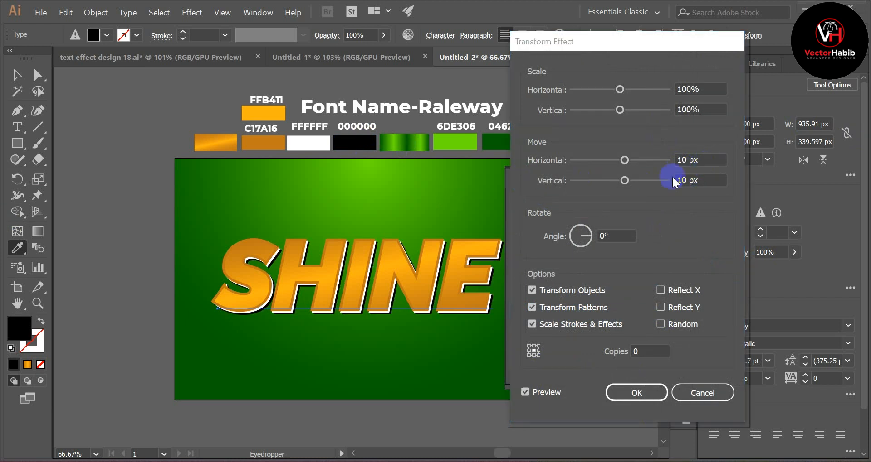
{"action": "scroll", "coordinate": [697, 182], "scroll_direction": "down", "scroll_amount": 1}
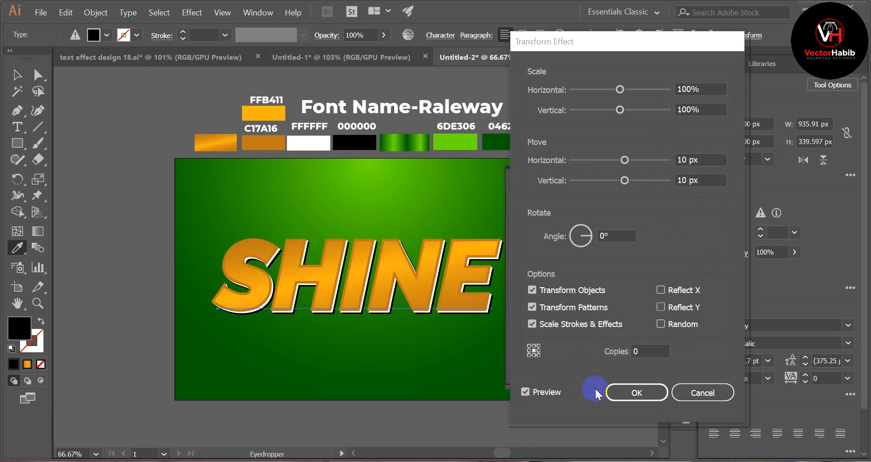
{"action": "left_click", "coordinate": [638, 392]}
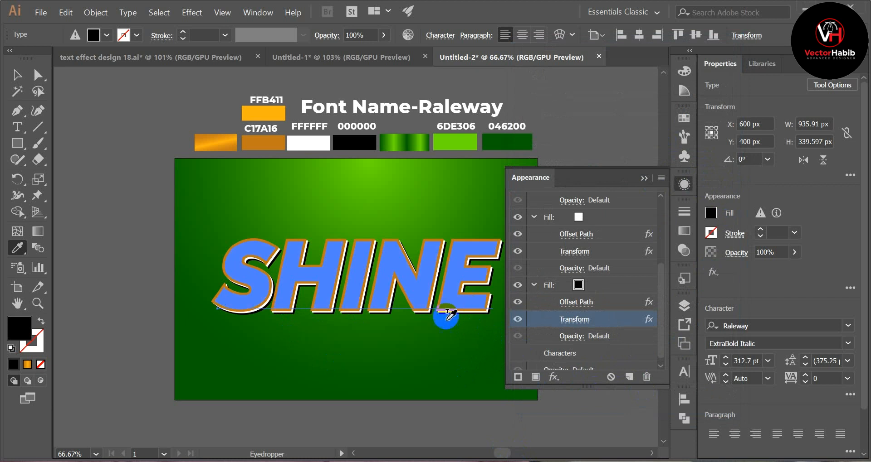
{"action": "scroll", "coordinate": [621, 305], "scroll_direction": "down", "scroll_amount": 1}
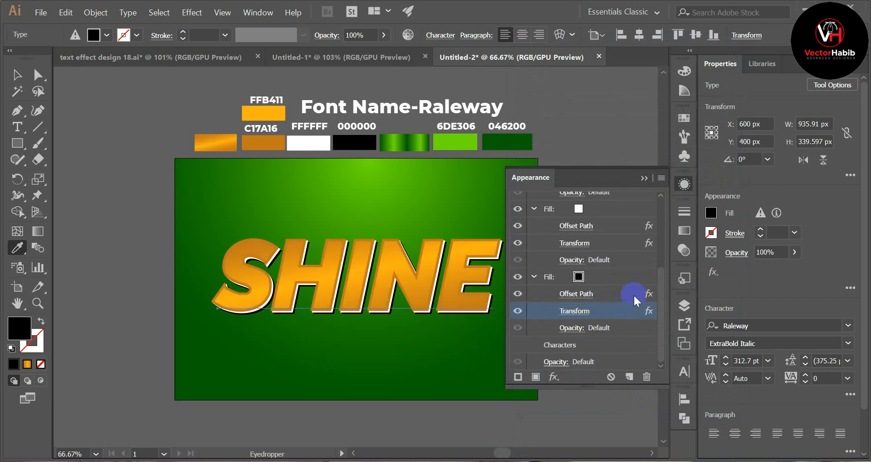
Duplicate the black fill and recolor the lower copy with the White, Black gradient swatch
{"action": "left_click", "coordinate": [622, 273]}
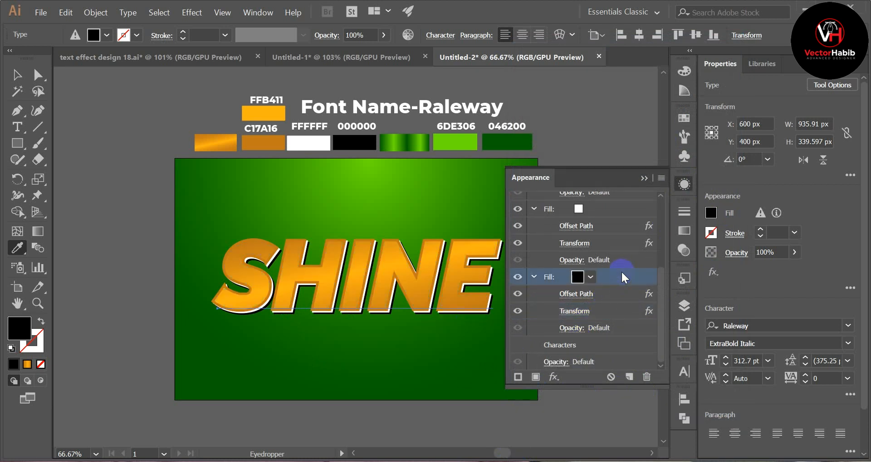
{"action": "left_click", "coordinate": [629, 376]}
{"action": "scroll", "coordinate": [618, 315], "scroll_direction": "down", "scroll_amount": 2}
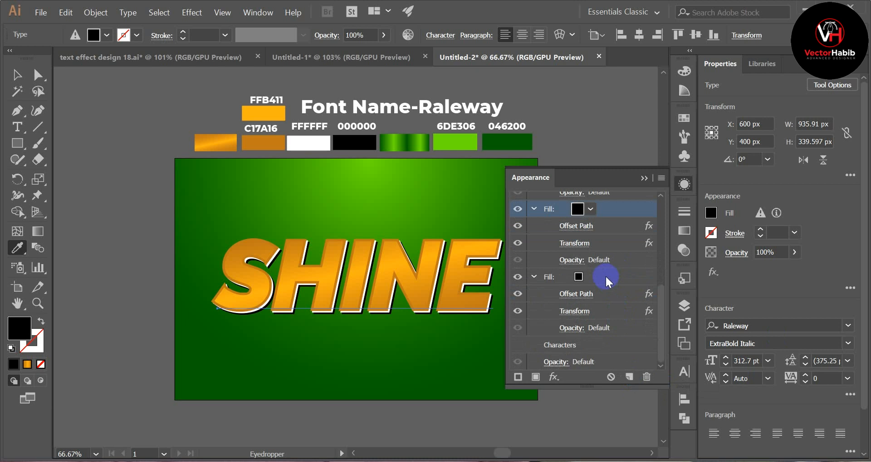
{"action": "left_click", "coordinate": [605, 275]}
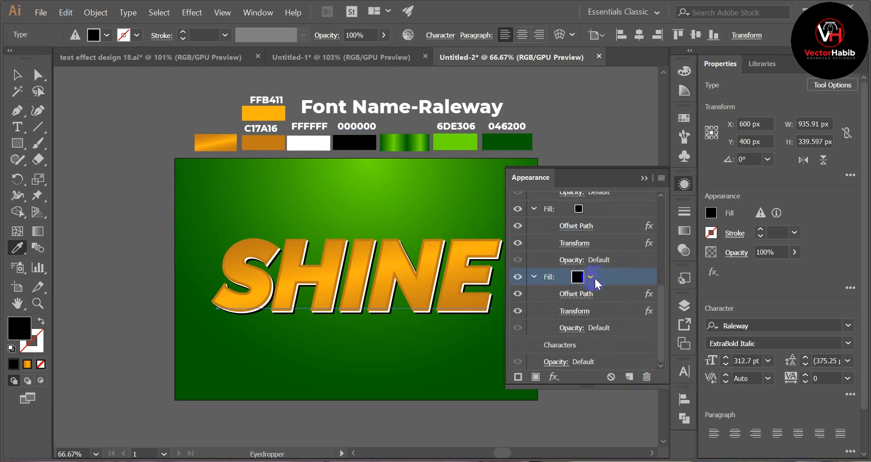
{"action": "left_click", "coordinate": [107, 36]}
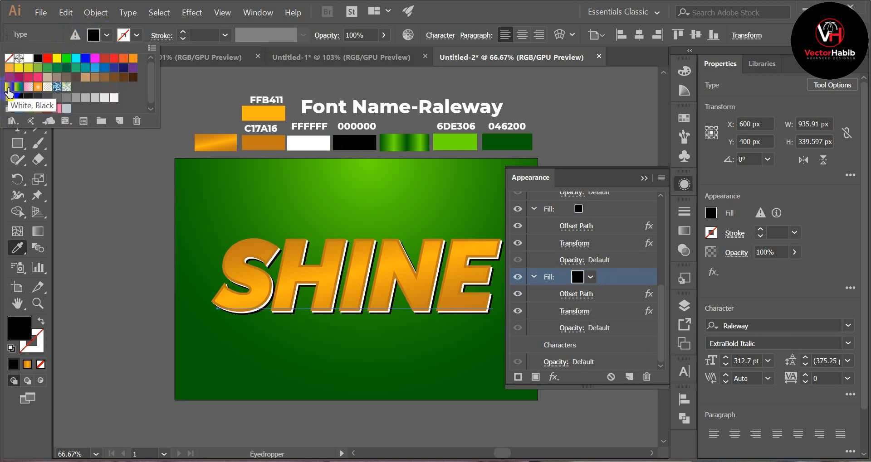
{"action": "left_click", "coordinate": [9, 89]}
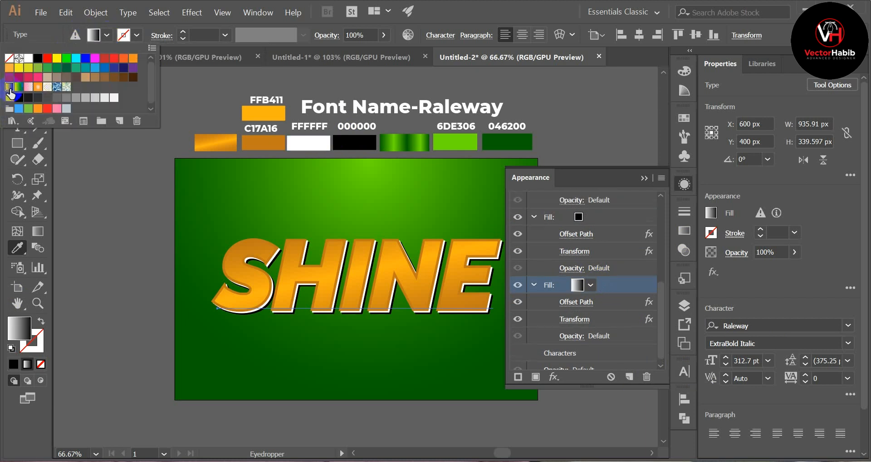
Recolor the white first stop of the lowest fill's gradient with the 6DE306 green swatch
{"action": "left_click", "coordinate": [683, 229]}
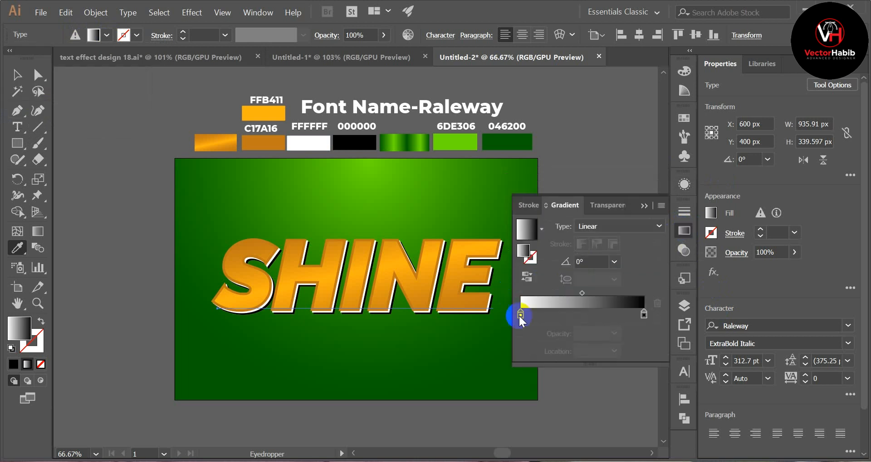
{"action": "double_click", "coordinate": [520, 313]}
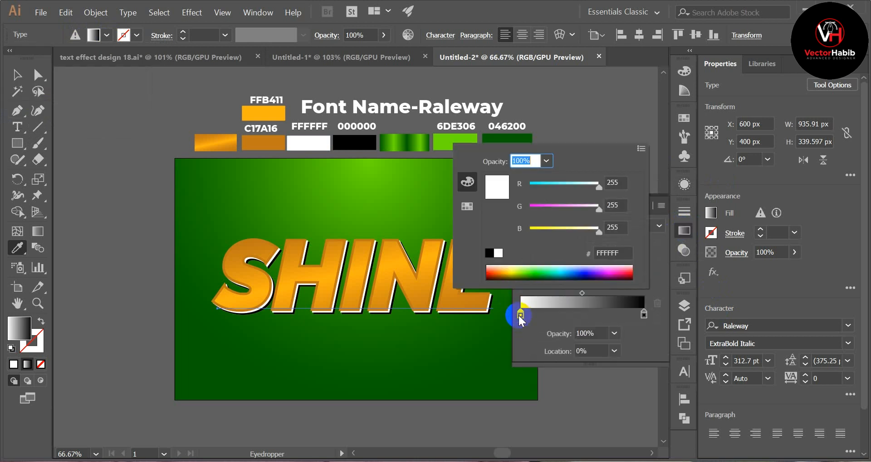
{"action": "left_click", "coordinate": [453, 141]}
{"action": "left_click", "coordinate": [453, 141], "text": "shift"}
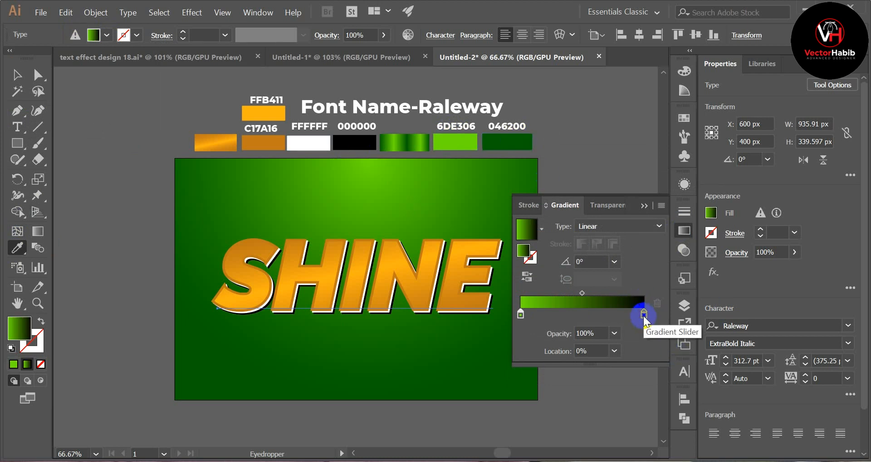
Add three intermediate stops to the linear gradient and space them at about 24%, 50% and 76%
{"action": "left_click", "coordinate": [545, 315]}
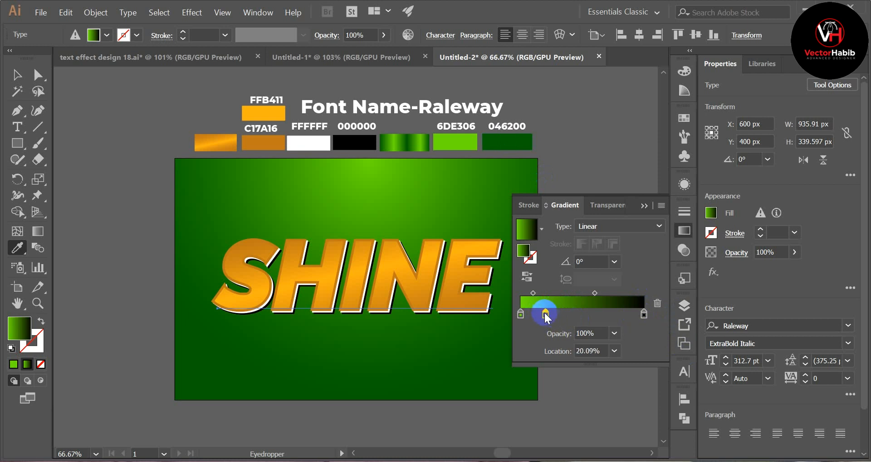
{"action": "left_click", "coordinate": [587, 314]}
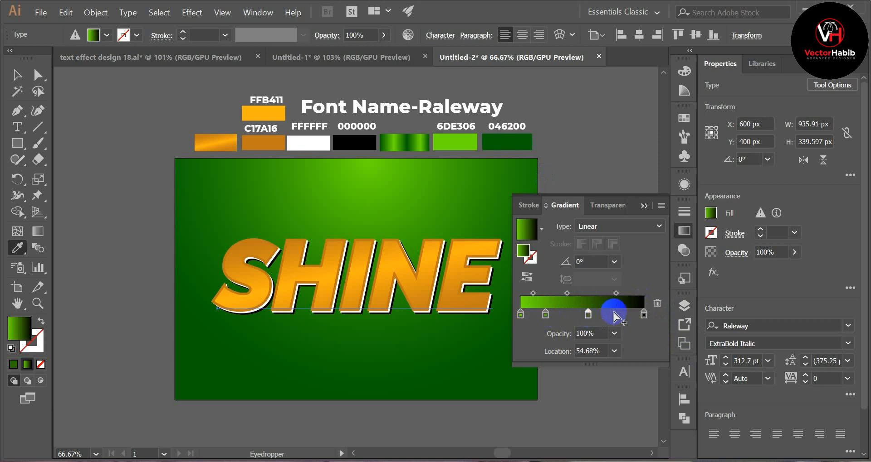
{"action": "left_click", "coordinate": [614, 315]}
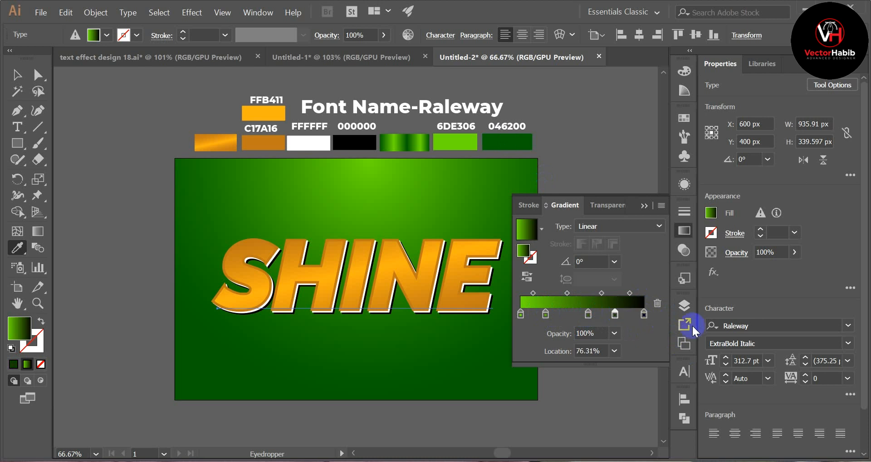
{"action": "left_click", "coordinate": [545, 315]}
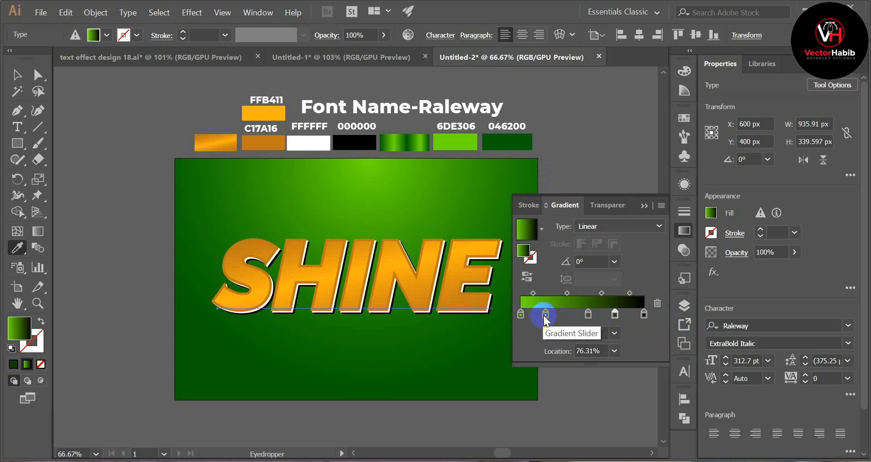
{"action": "left_click_drag", "start_coordinate": [543, 316], "coordinate": [582, 313]}
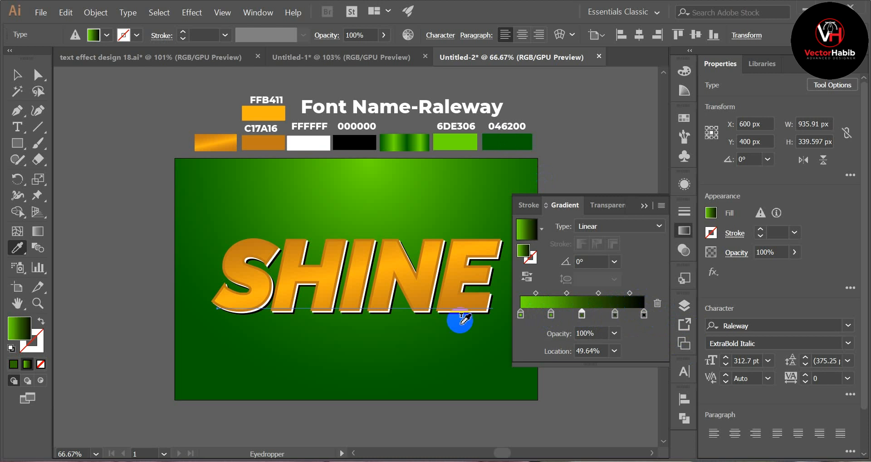
{"action": "left_click", "coordinate": [519, 143]}
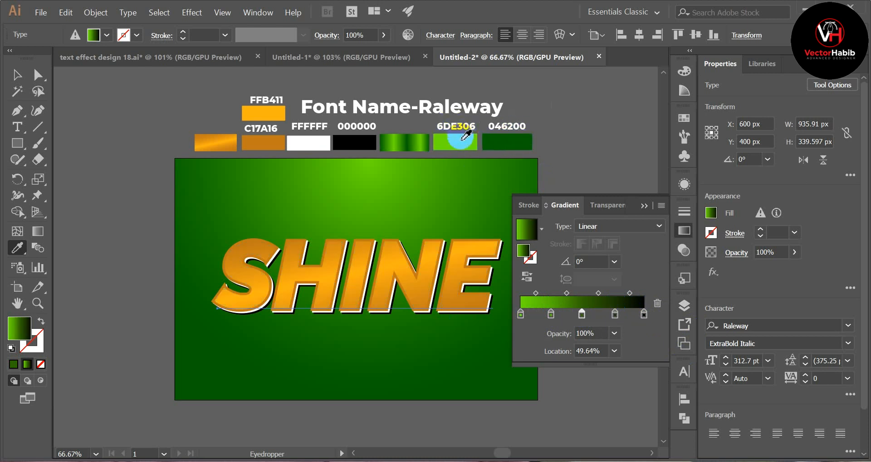
{"action": "left_click", "coordinate": [604, 307]}
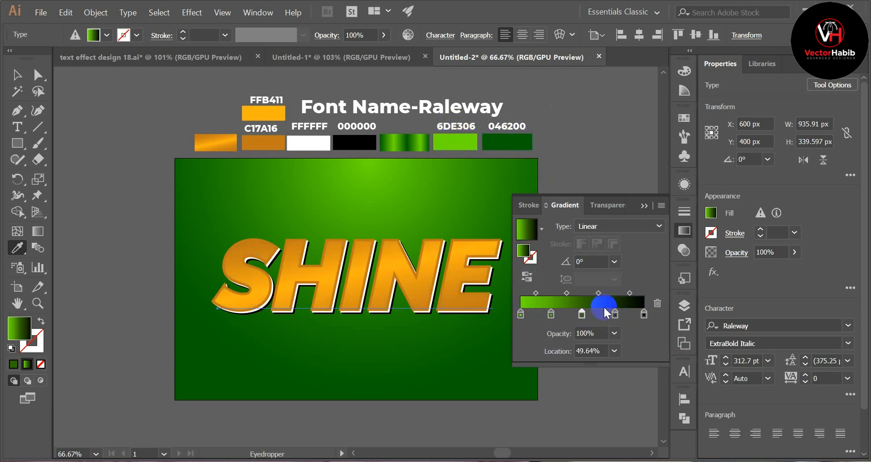
Recolor the gradient's first stop with the 046200 dark green swatch and its second stop with 6DE306
{"action": "double_click", "coordinate": [520, 312]}
{"action": "left_click", "coordinate": [421, 132]}
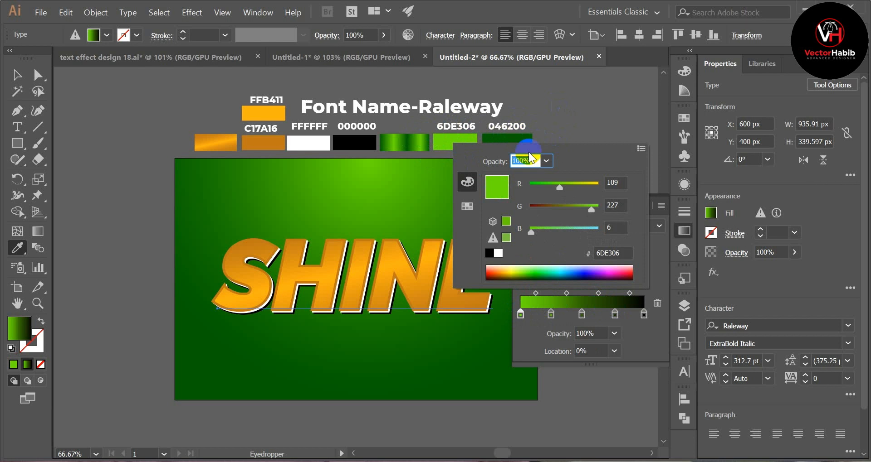
{"action": "left_click", "coordinate": [530, 136]}
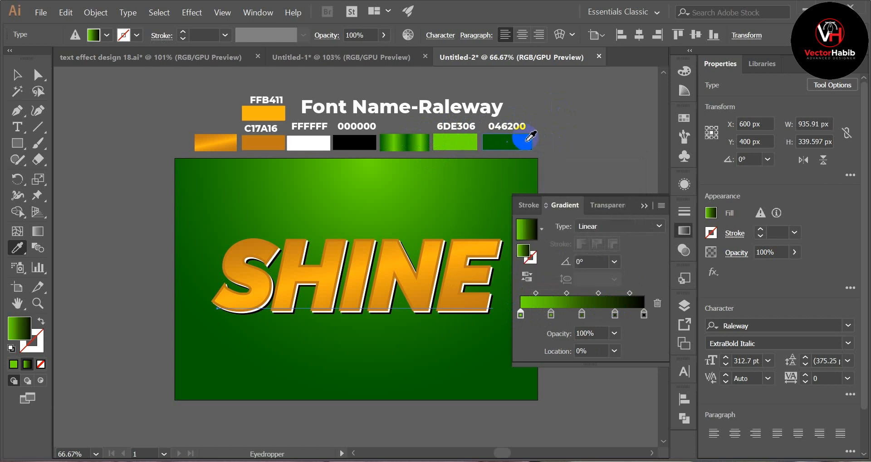
{"action": "left_click", "coordinate": [530, 136]}
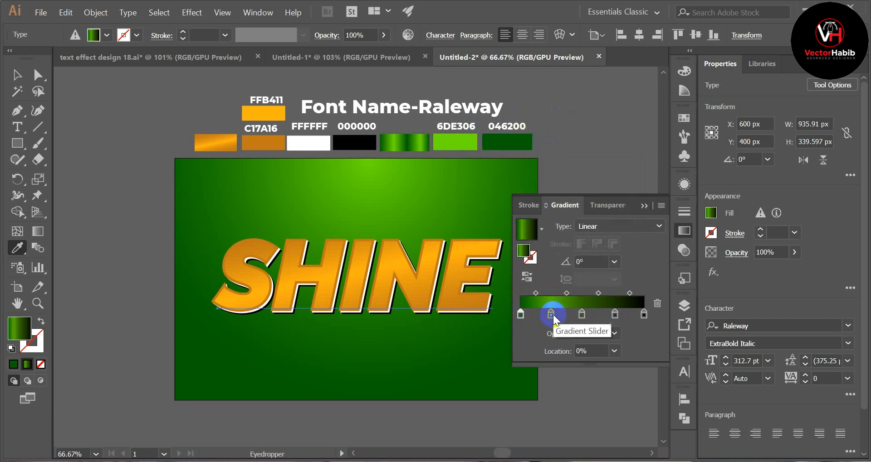
{"action": "double_click", "coordinate": [550, 313]}
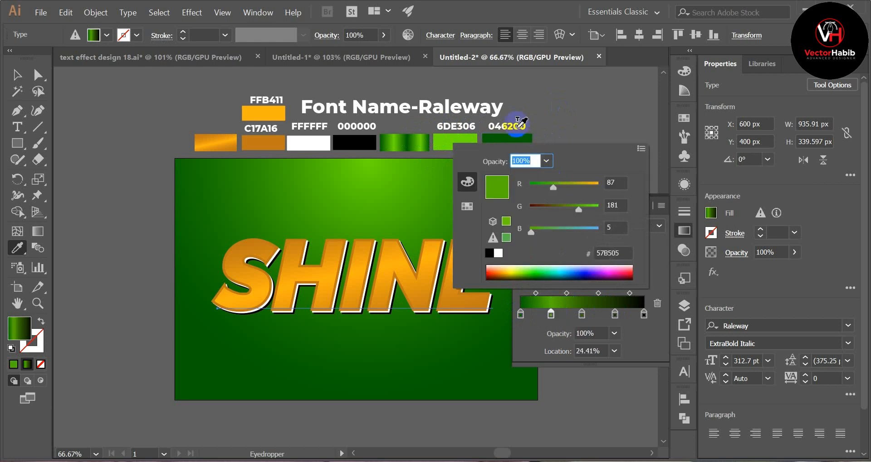
{"action": "left_click", "coordinate": [452, 143], "text": "shift"}
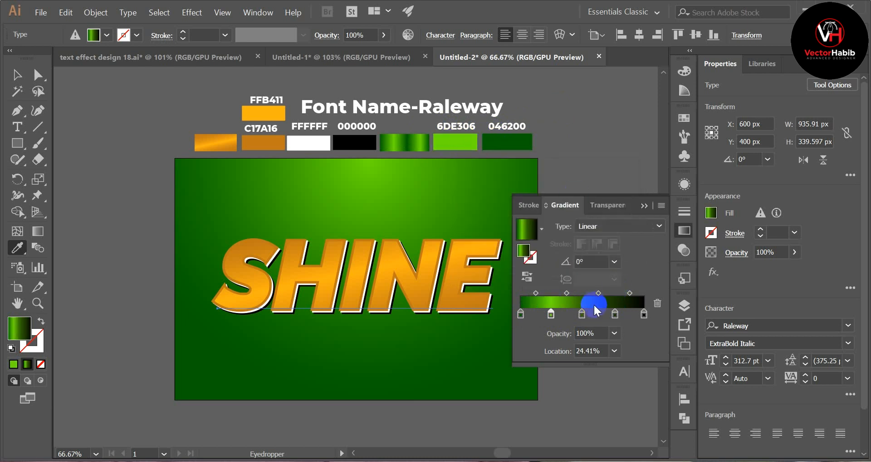
Recolor the gradient's middle and last stops with the 046200 swatch and its fourth stop with 6DE306
{"action": "double_click", "coordinate": [581, 314]}
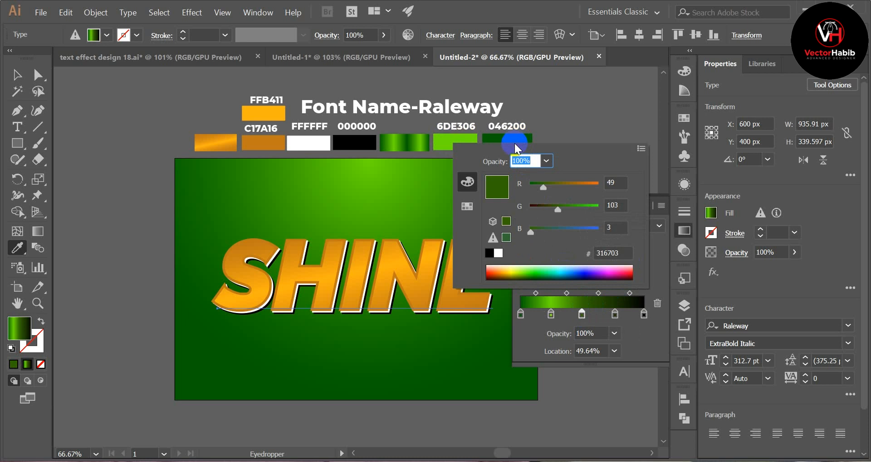
{"action": "left_click", "coordinate": [513, 140], "text": "shift"}
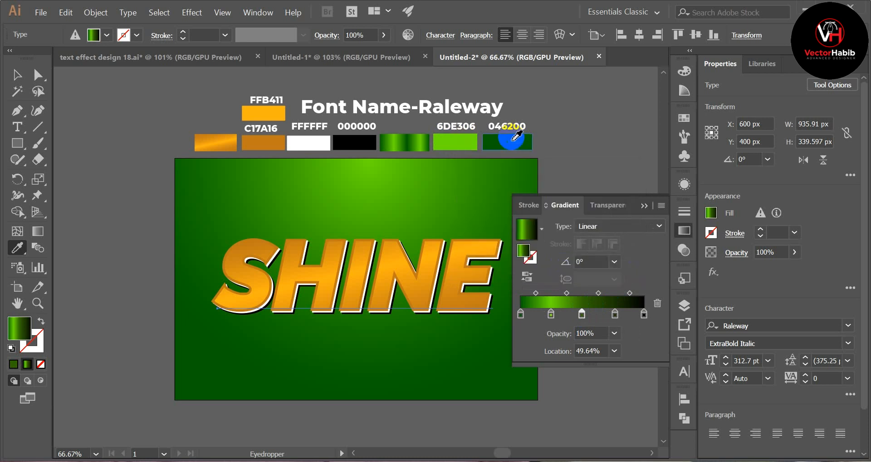
{"action": "left_click", "coordinate": [513, 140], "text": "shift"}
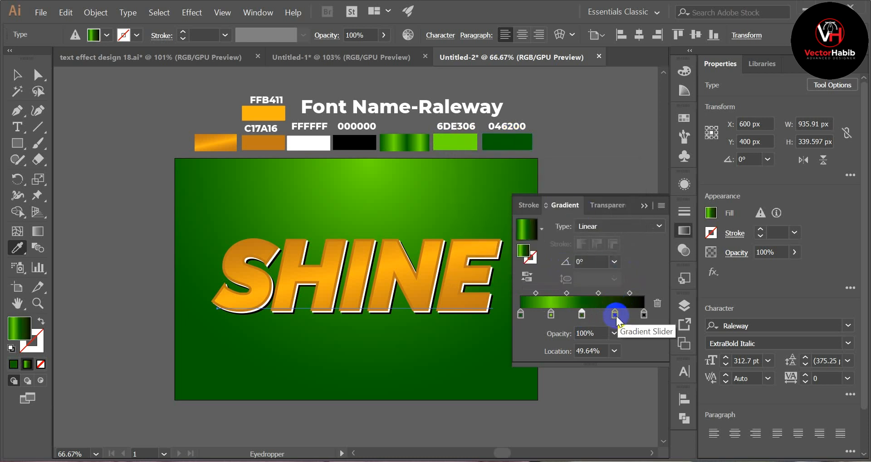
{"action": "double_click", "coordinate": [615, 315]}
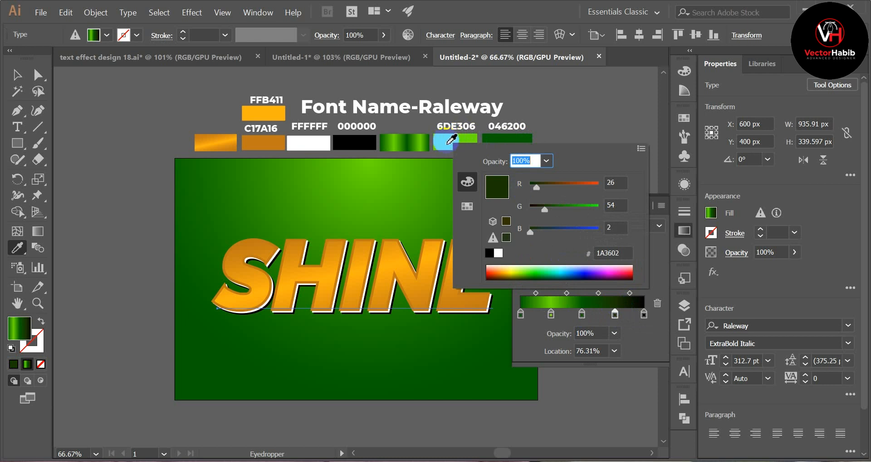
{"action": "left_click", "coordinate": [449, 141], "text": "shift"}
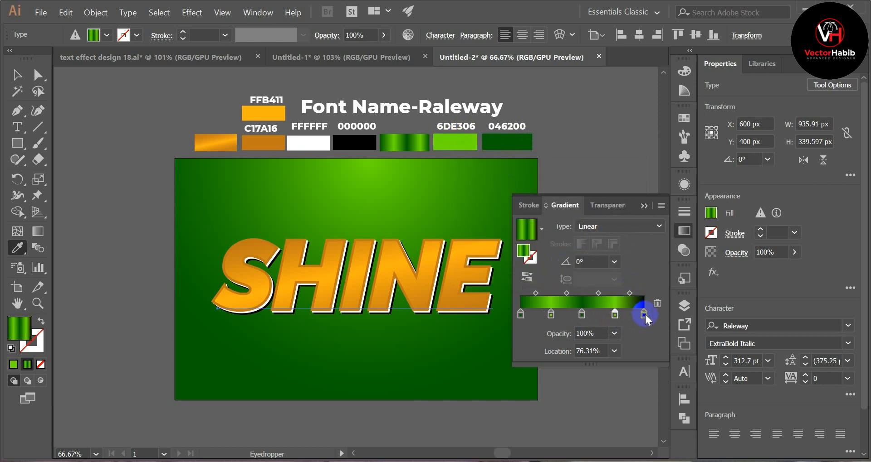
{"action": "double_click", "coordinate": [644, 314]}
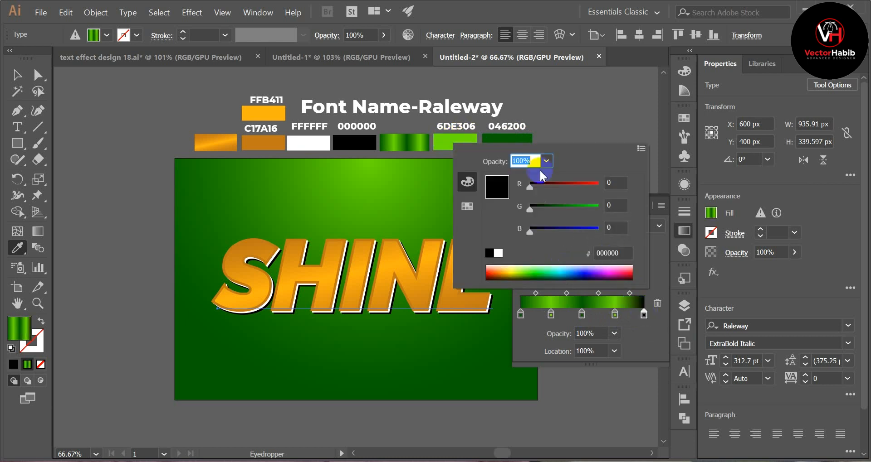
{"action": "left_click", "coordinate": [516, 140], "text": "shift"}
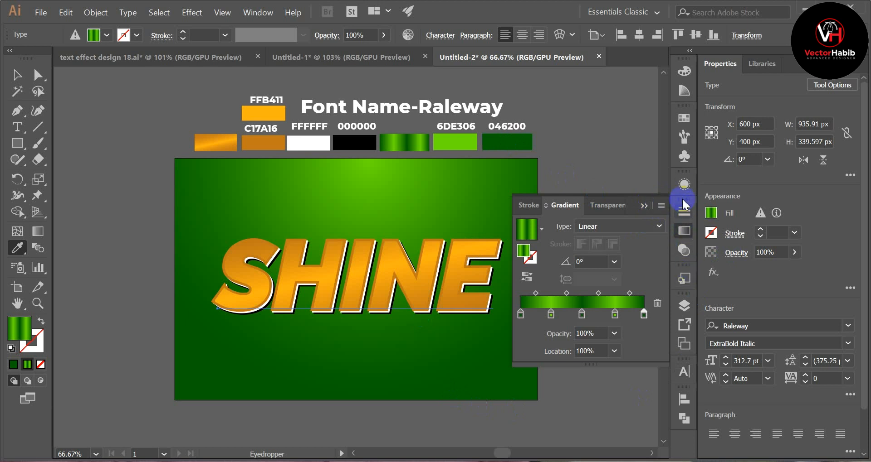
Set the lowest fill's Transform effect to move 0.3 px horizontally and 0.3 px vertically, with the preview enabled
{"action": "left_click", "coordinate": [683, 185]}
{"action": "scroll", "coordinate": [619, 263], "scroll_direction": "down", "scroll_amount": 5}
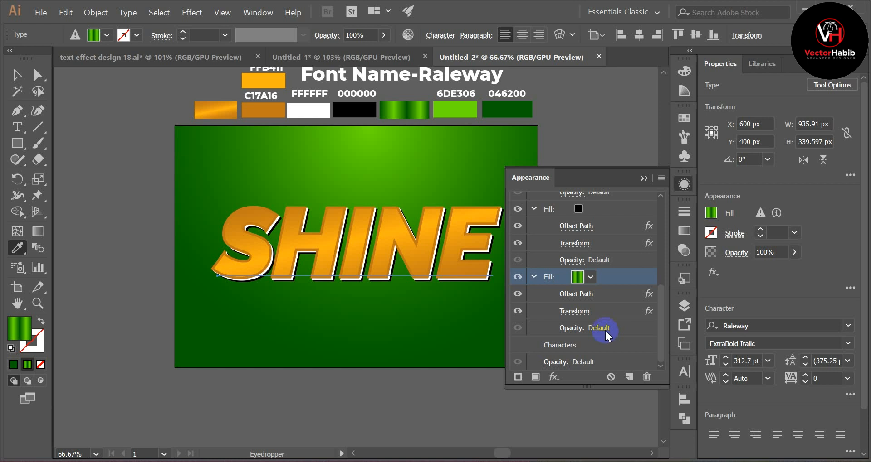
{"action": "left_click", "coordinate": [574, 312]}
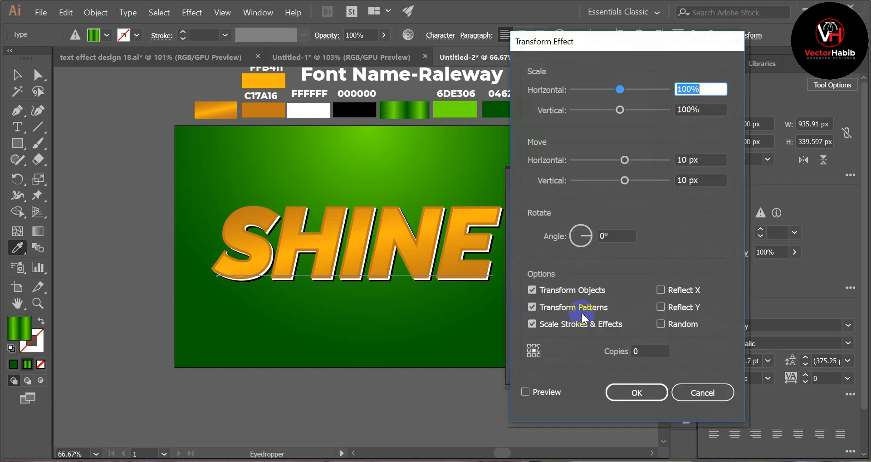
{"action": "left_click", "coordinate": [715, 159]}
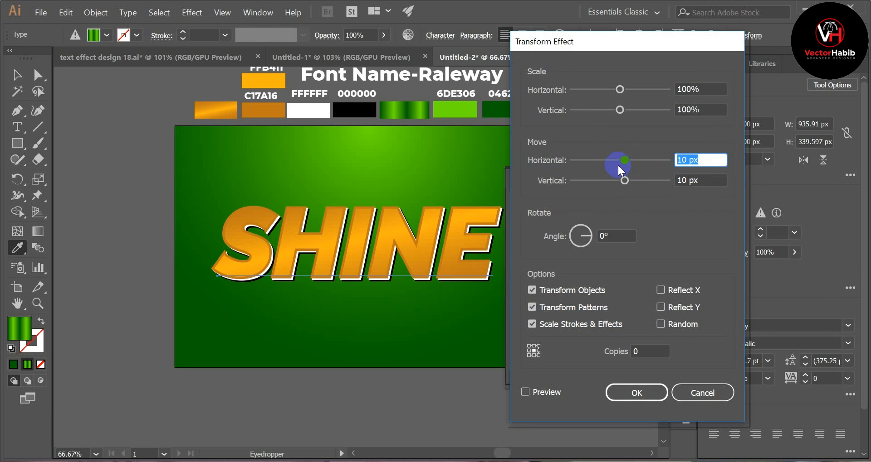
{"action": "type", "text": "0.3"}
{"action": "left_click", "coordinate": [719, 183]}
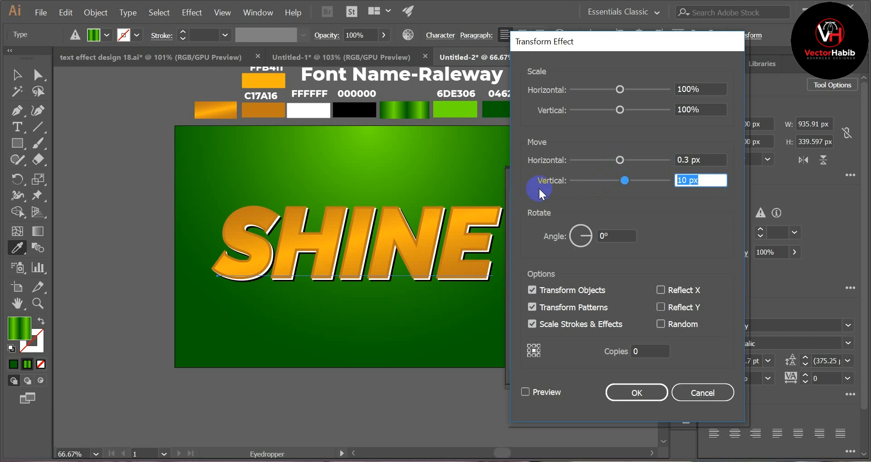
{"action": "type", "text": "0.3"}
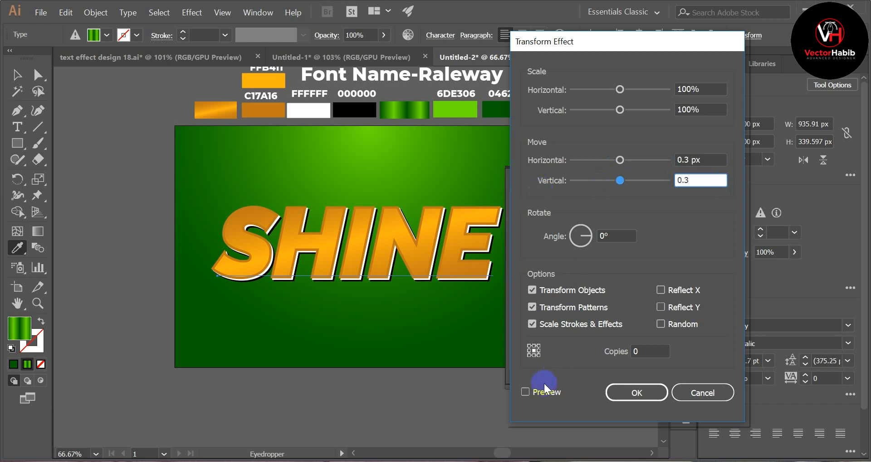
{"action": "left_click", "coordinate": [525, 392]}
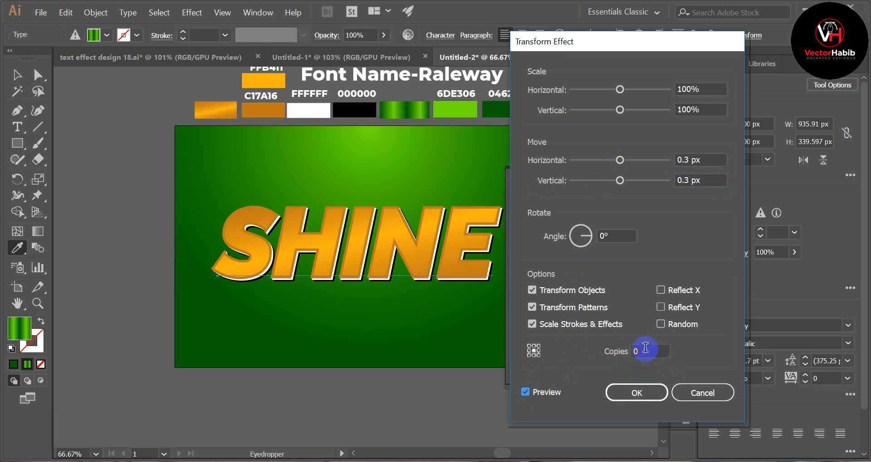
Raise the Transform effect's number of copies to about 75 and apply it to extrude the lowest fill
{"action": "scroll", "coordinate": [645, 352], "scroll_direction": "up", "scroll_amount": 16}
{"action": "scroll", "coordinate": [645, 352], "scroll_direction": "up", "scroll_amount": 20}
{"action": "scroll", "coordinate": [644, 352], "scroll_direction": "up", "scroll_amount": 20}
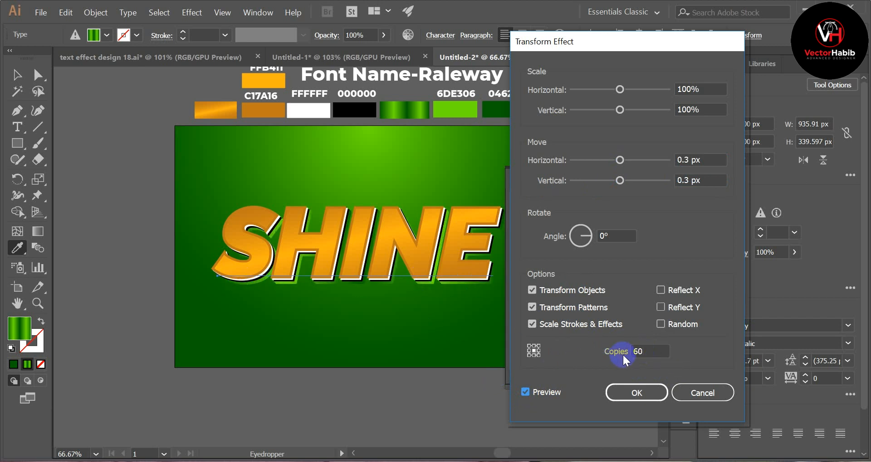
{"action": "scroll", "coordinate": [661, 350], "scroll_direction": "up", "scroll_amount": 10}
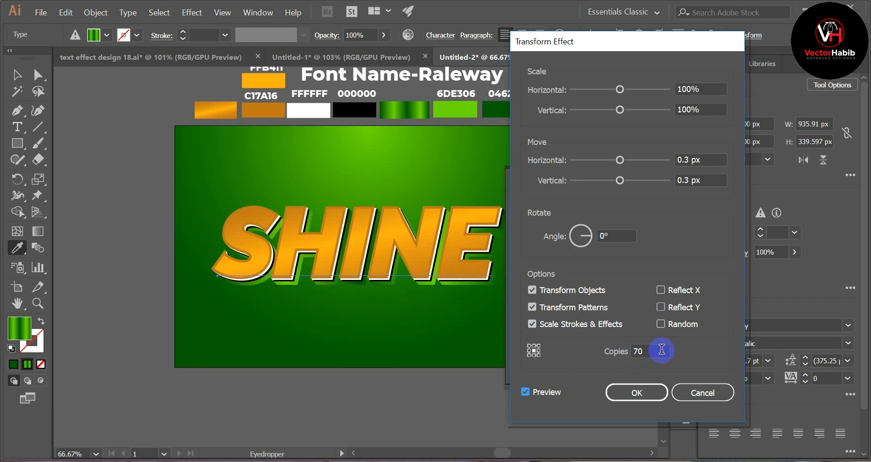
{"action": "scroll", "coordinate": [661, 349], "scroll_direction": "up", "scroll_amount": 4}
{"action": "scroll", "coordinate": [661, 350], "scroll_direction": "up", "scroll_amount": 1}
{"action": "left_click", "coordinate": [632, 394]}
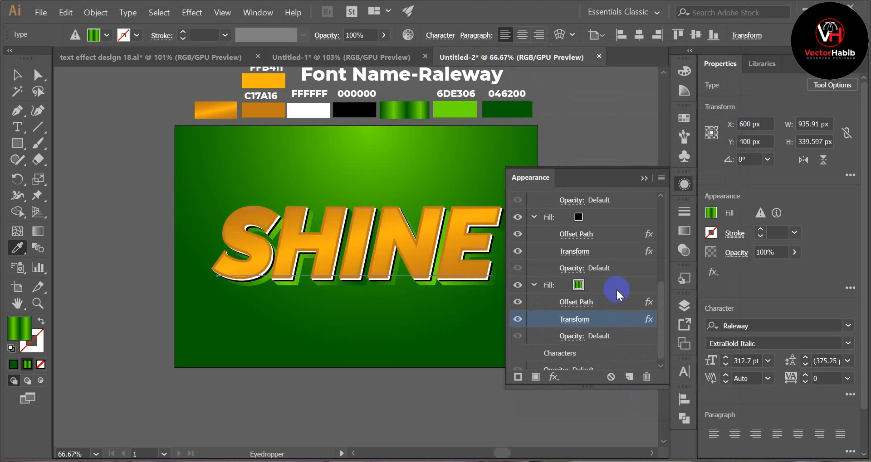
Change the lowest fill's green gradient type to Radial
{"action": "scroll", "coordinate": [615, 288], "scroll_direction": "up", "scroll_amount": 3}
{"action": "scroll", "coordinate": [610, 307], "scroll_direction": "down", "scroll_amount": 3}
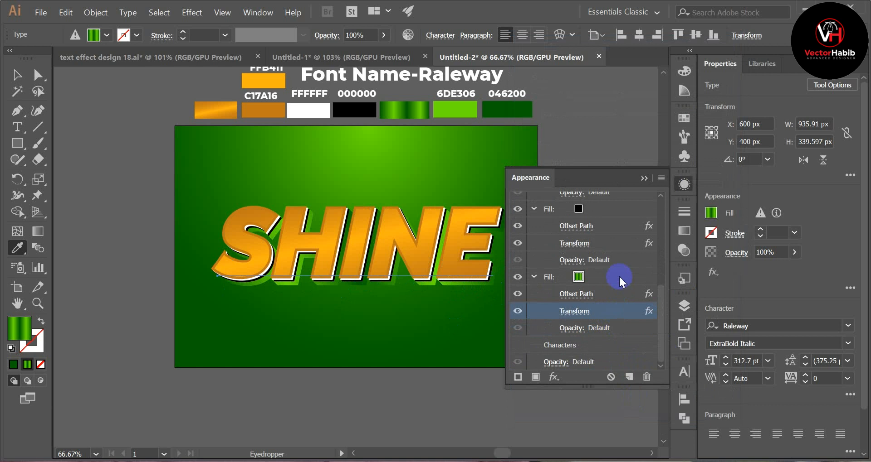
{"action": "left_click", "coordinate": [602, 274]}
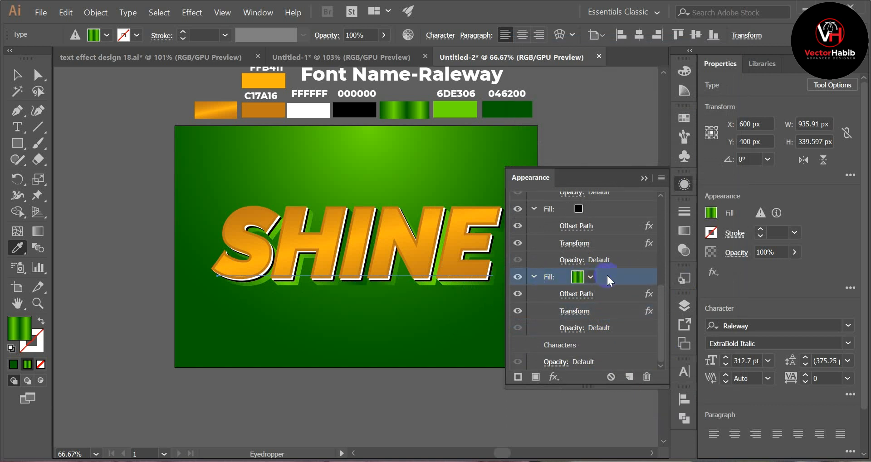
{"action": "left_click", "coordinate": [684, 231]}
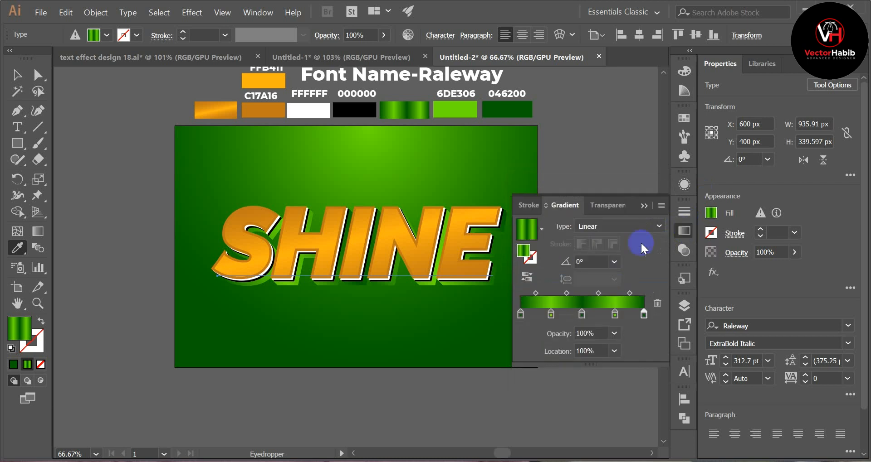
{"action": "left_click", "coordinate": [625, 229]}
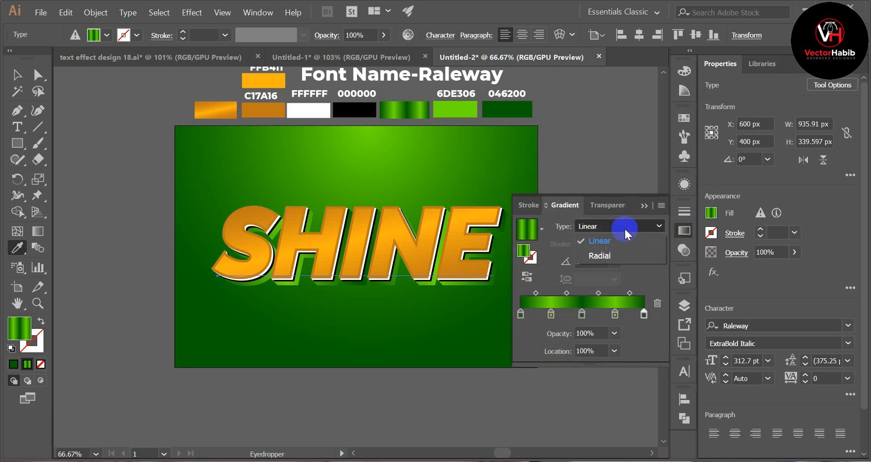
{"action": "left_click", "coordinate": [598, 252]}
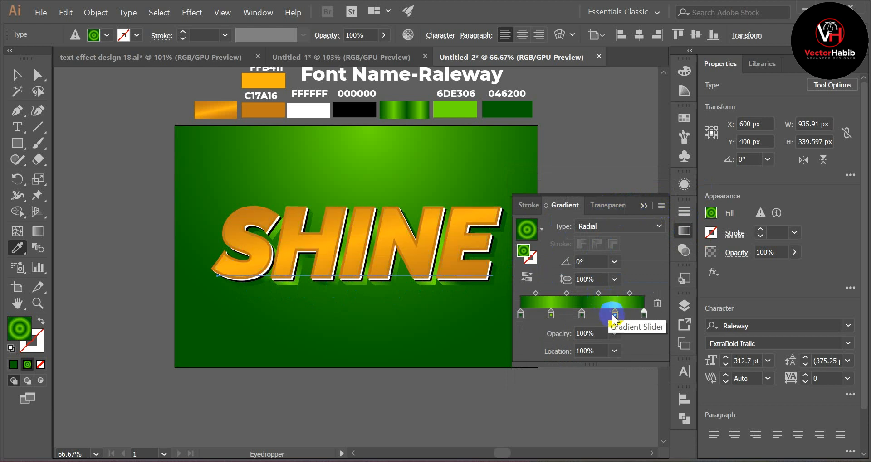
Shift the radial gradient's fourth stop to about 83% and the midpoint before it to about 68.5%, and deselect the text
{"action": "left_click_drag", "start_coordinate": [611, 315], "coordinate": [619, 314]}
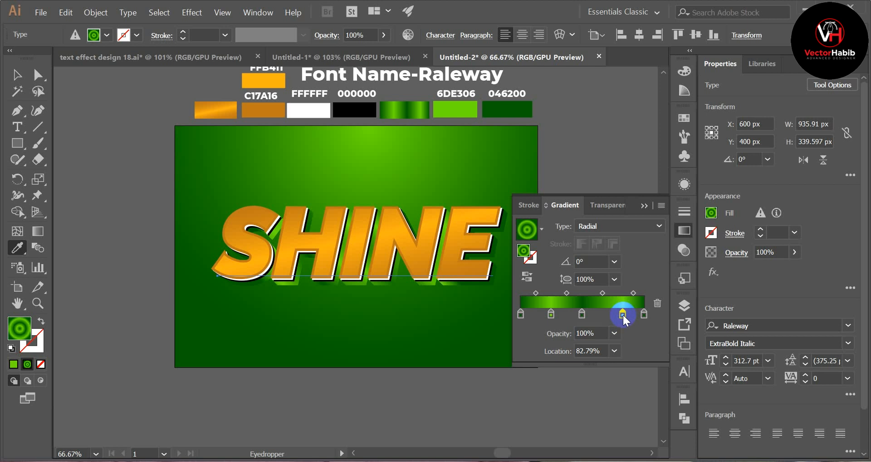
{"action": "mouse_move", "coordinate": [604, 294]}
{"action": "left_mouse_down"}
{"action": "mouse_move", "coordinate": [619, 297]}
{"action": "mouse_move", "coordinate": [610, 294]}
{"action": "left_mouse_up"}
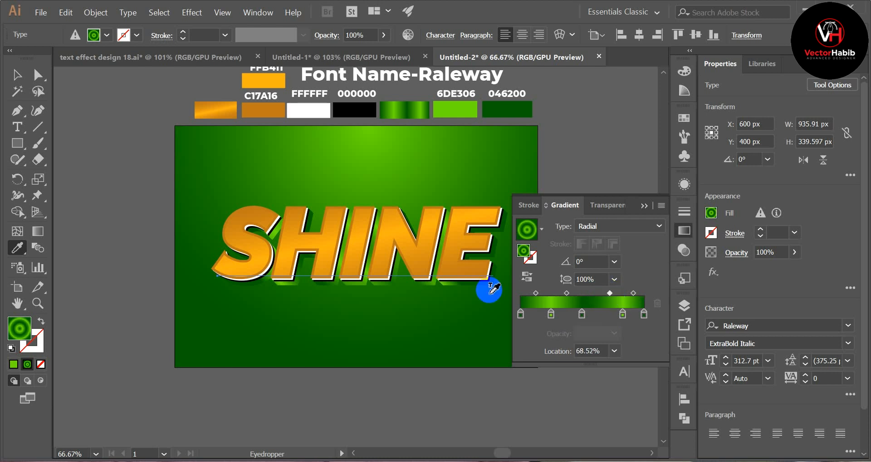
{"action": "left_click", "coordinate": [428, 286]}
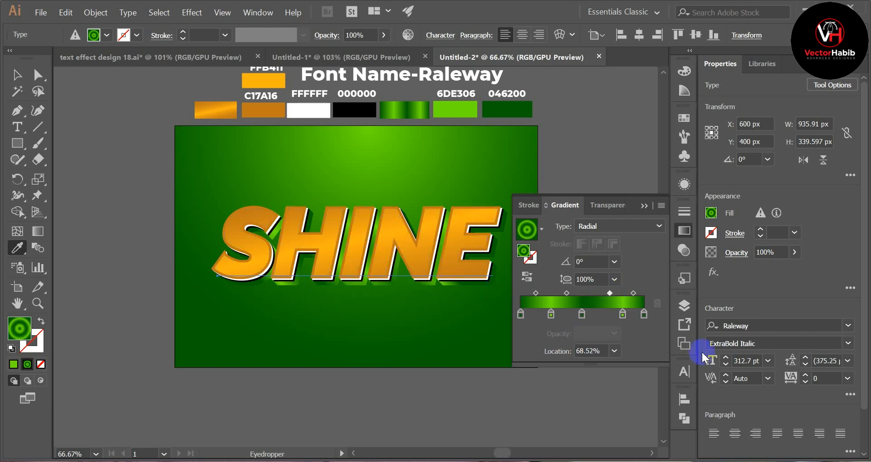
{"action": "left_click", "coordinate": [644, 208]}
{"action": "key", "text": "v"}
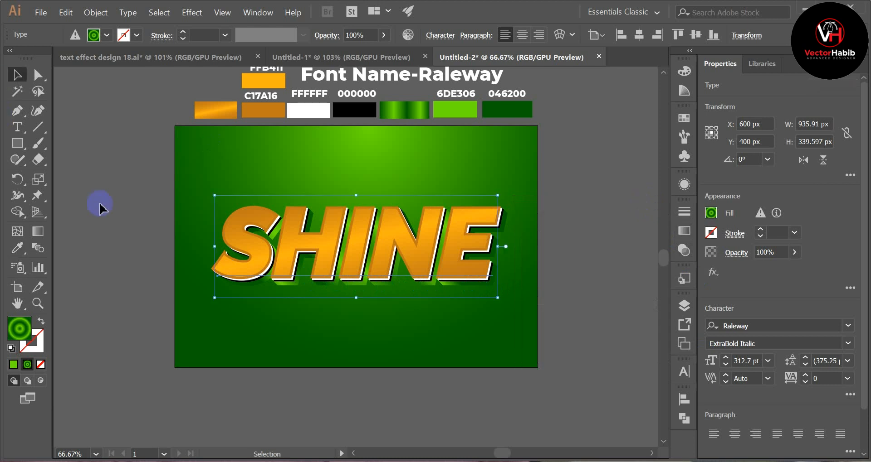
{"action": "left_click", "coordinate": [104, 209]}
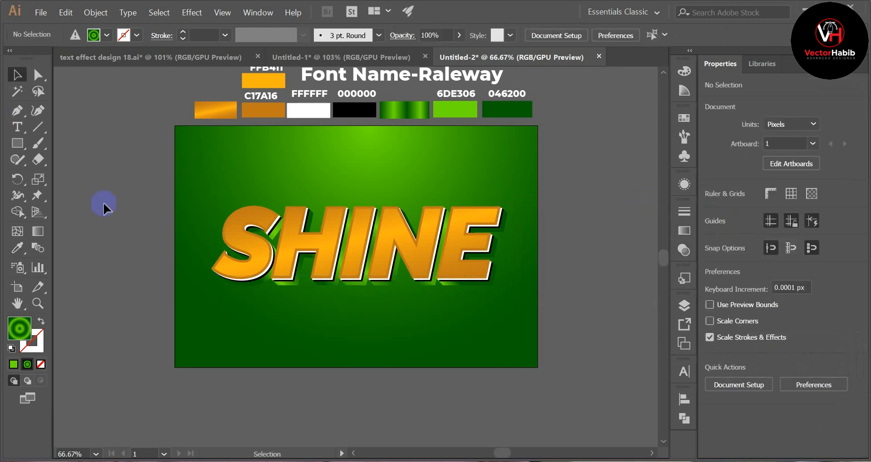
Duplicate the SHINE text's lowest radial green fill together with its Offset Path and Transform effects
{"action": "left_click", "coordinate": [447, 245]}
{"action": "left_click", "coordinate": [683, 184]}
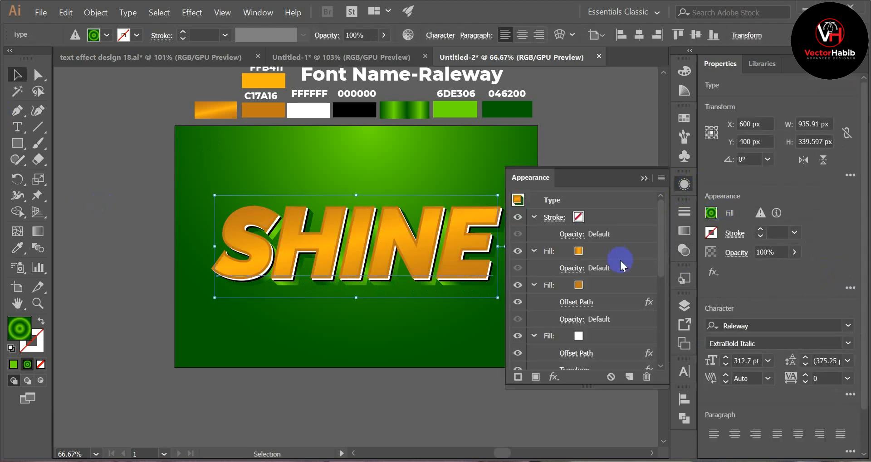
{"action": "scroll", "coordinate": [635, 260], "scroll_direction": "down", "scroll_amount": 3}
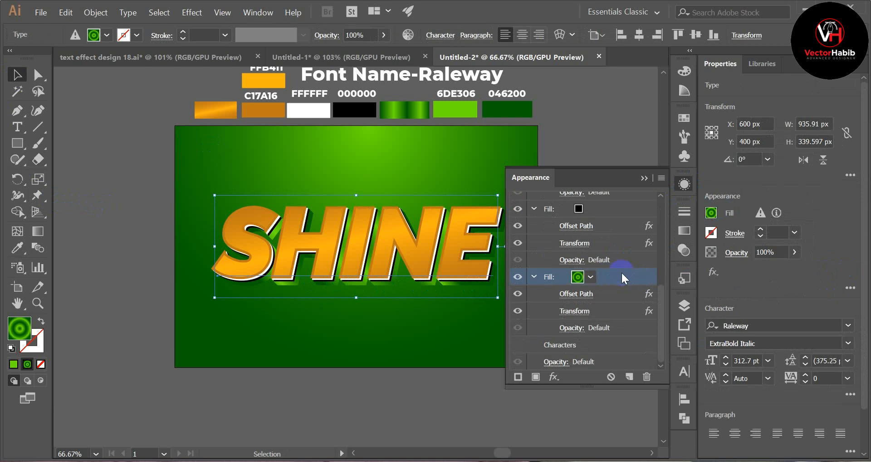
{"action": "left_click", "coordinate": [628, 377]}
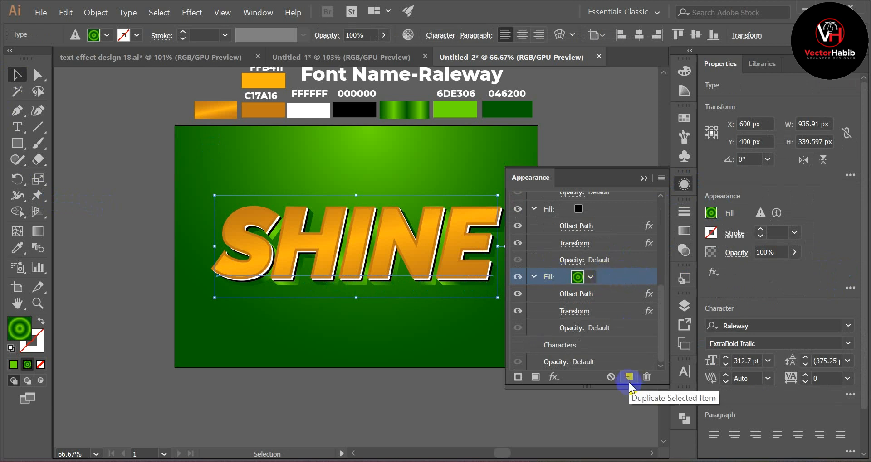
{"action": "left_click", "coordinate": [628, 377]}
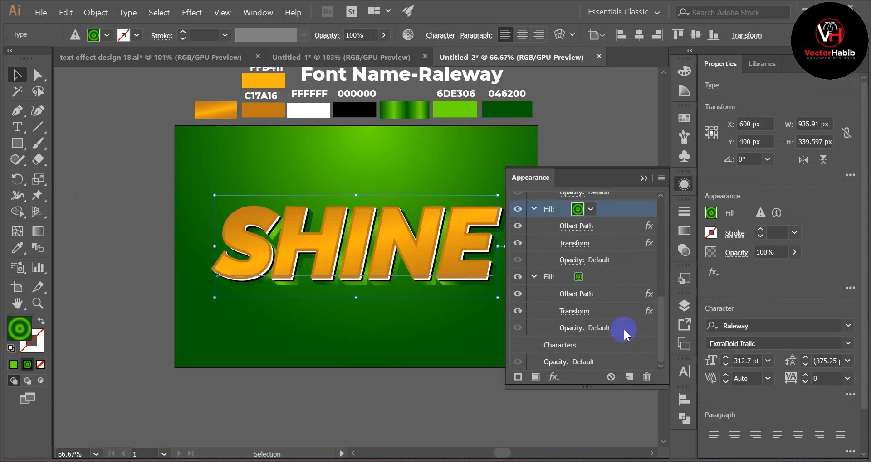
Recolor the lower of the two duplicate green fills with the 6DE306 swatch
{"action": "left_click", "coordinate": [600, 275]}
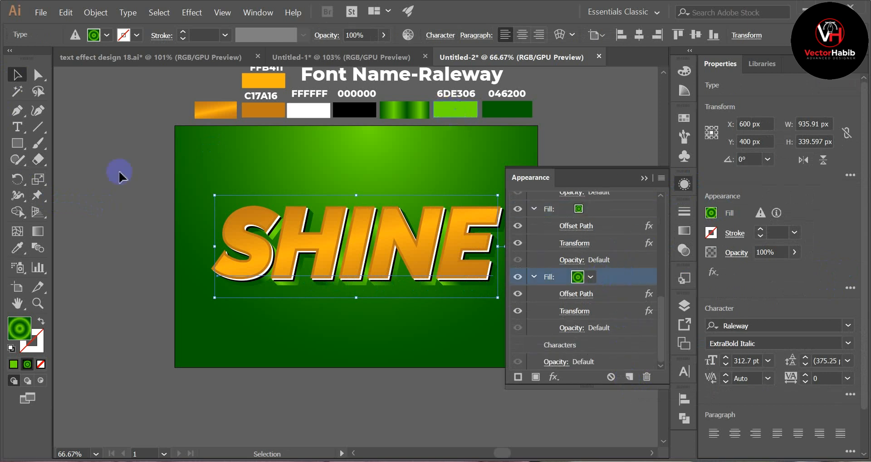
{"action": "left_click", "coordinate": [17, 248]}
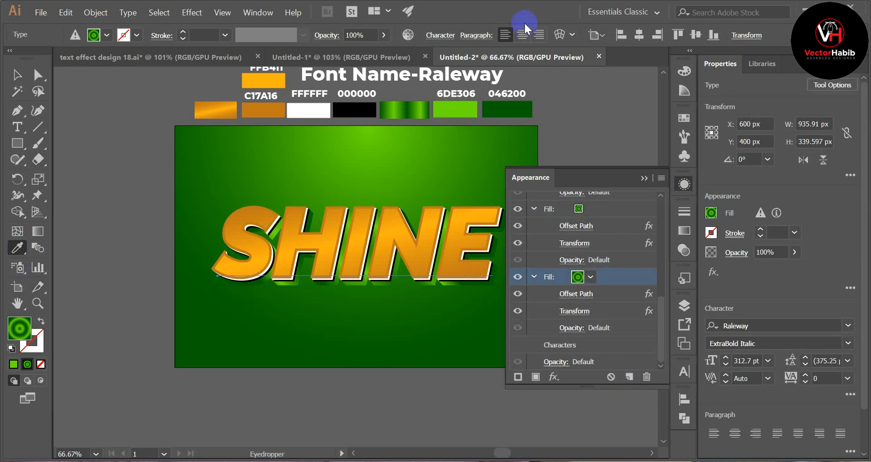
{"action": "left_click", "coordinate": [465, 110]}
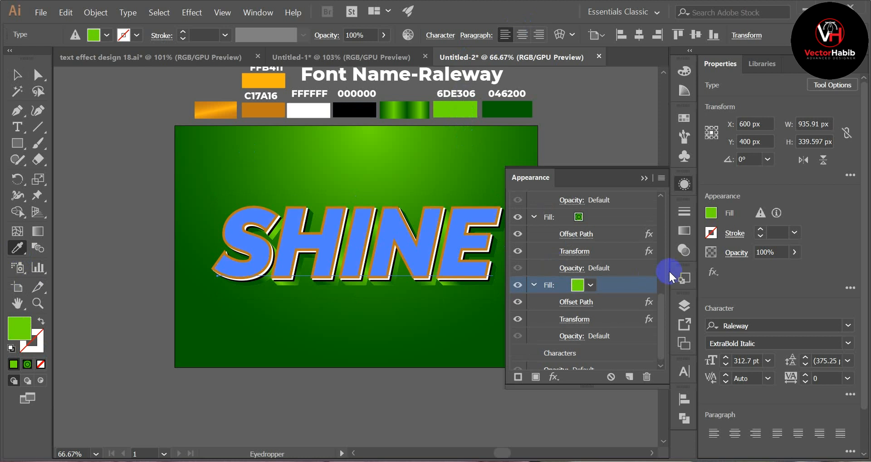
Increase the solid green fill's Offset Path distance to about 12 px, previewing the change
{"action": "left_click", "coordinate": [573, 295]}
{"action": "left_click", "coordinate": [668, 235]}
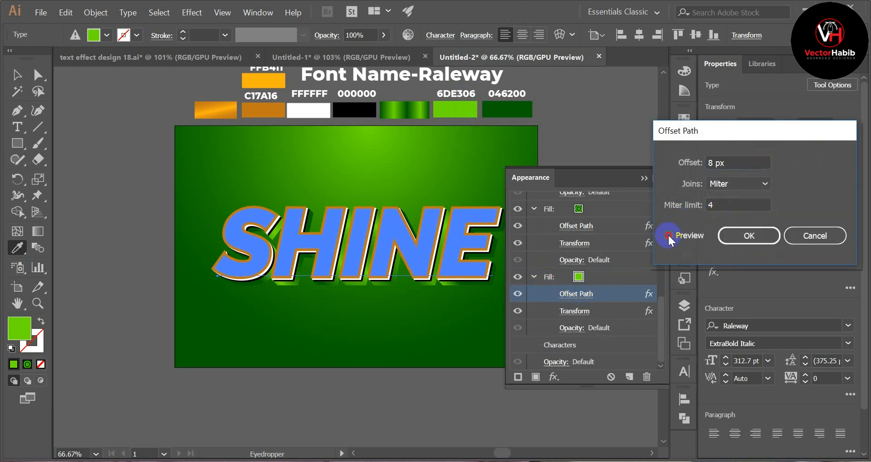
{"action": "scroll", "coordinate": [744, 163], "scroll_direction": "up", "scroll_amount": 2}
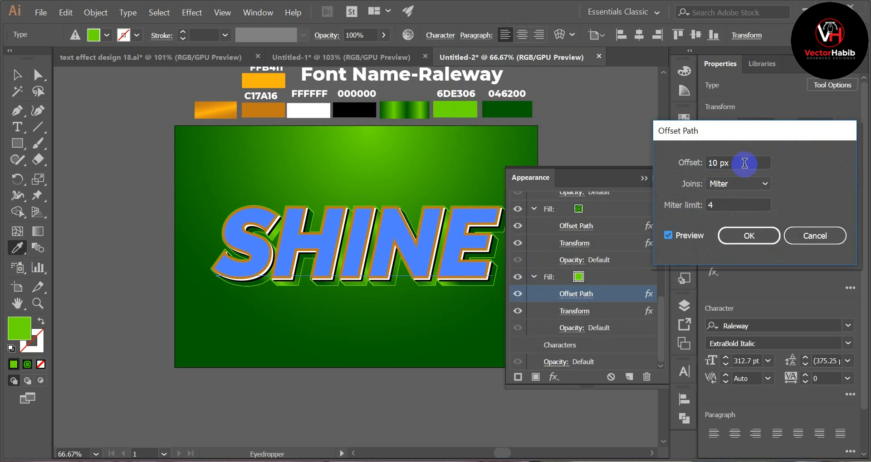
{"action": "scroll", "coordinate": [744, 163], "scroll_direction": "up", "scroll_amount": 1}
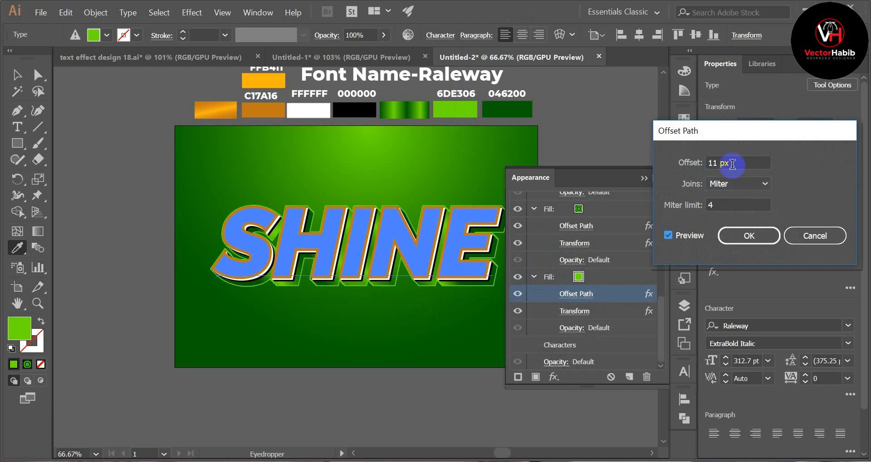
{"action": "scroll", "coordinate": [732, 164], "scroll_direction": "down", "scroll_amount": 1}
{"action": "scroll", "coordinate": [731, 165], "scroll_direction": "up", "scroll_amount": 1}
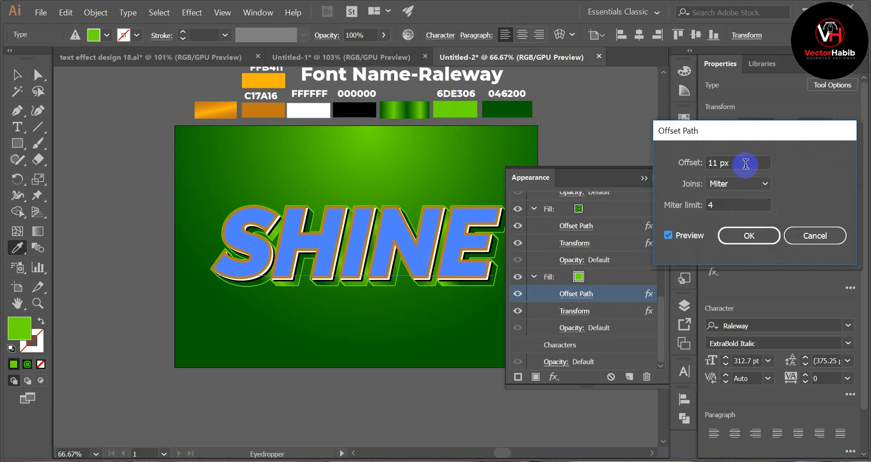
{"action": "scroll", "coordinate": [732, 164], "scroll_direction": "up", "scroll_amount": 1}
{"action": "left_click", "coordinate": [720, 205]}
{"action": "left_click", "coordinate": [754, 243]}
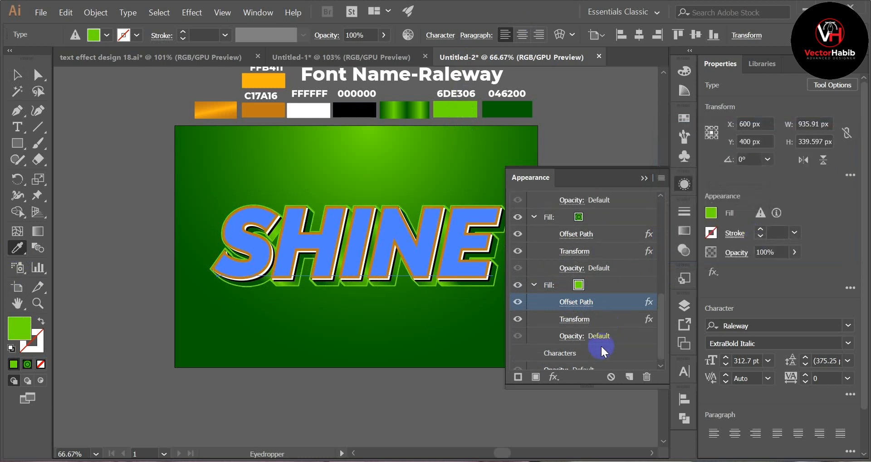
Add a Multiply Drop Shadow to the lowest solid green fill with 50% opacity, 15 px X offset, 30 px Y offset and 12 px blur
{"action": "scroll", "coordinate": [614, 310], "scroll_direction": "down", "scroll_amount": 1}
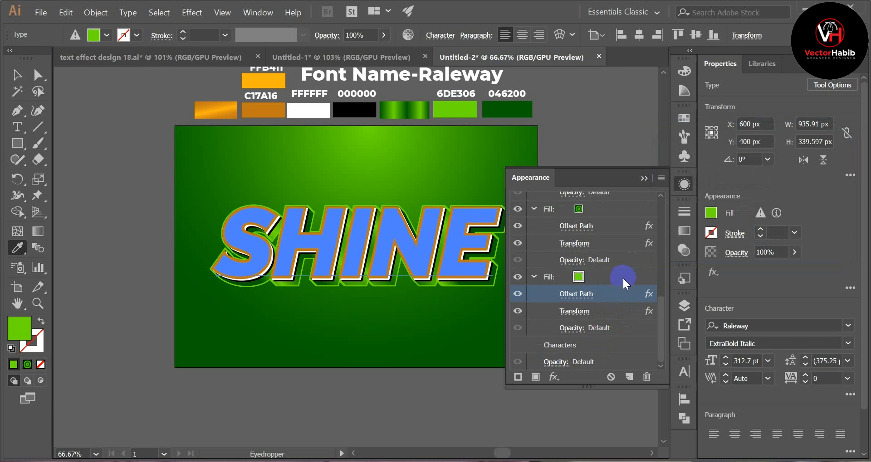
{"action": "left_click", "coordinate": [589, 277]}
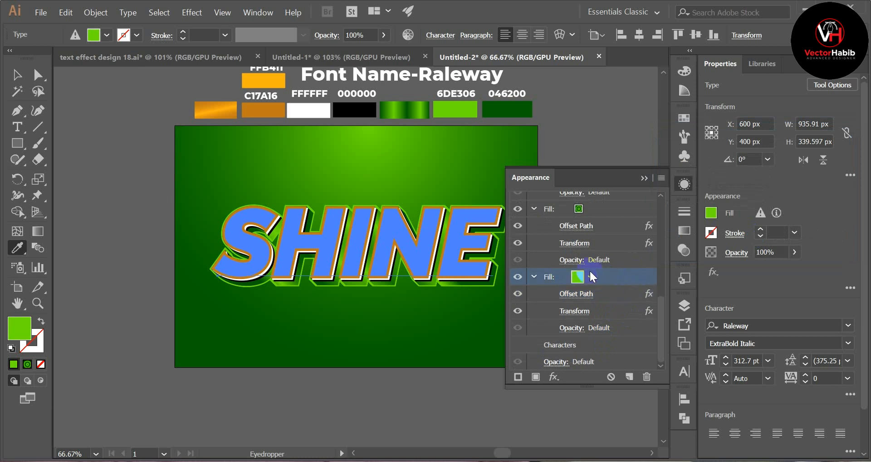
{"action": "left_click", "coordinate": [516, 377]}
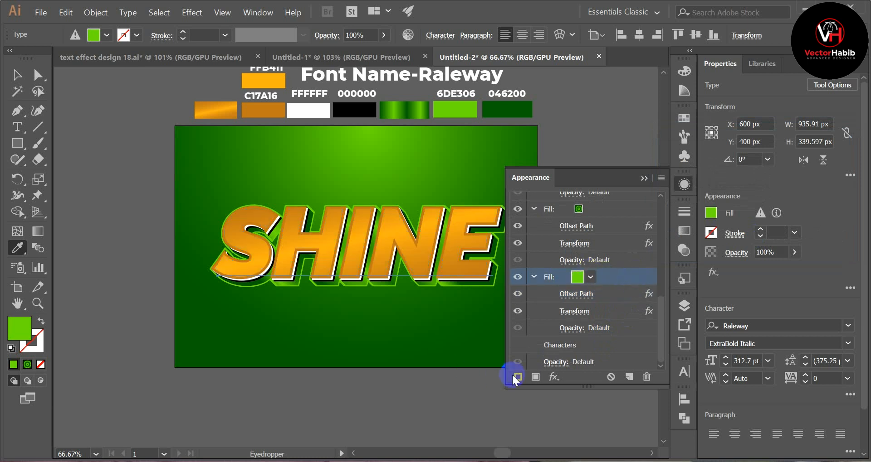
{"action": "left_click", "coordinate": [552, 378]}
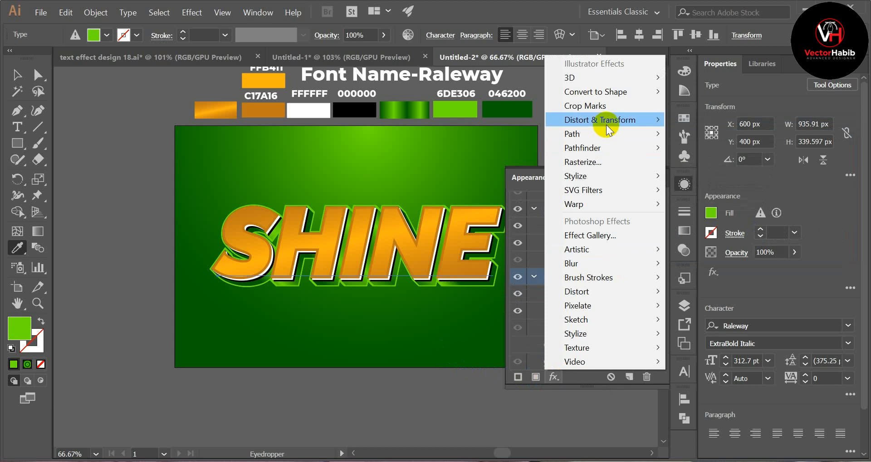
{"action": "mouse_move", "coordinate": [607, 130]}
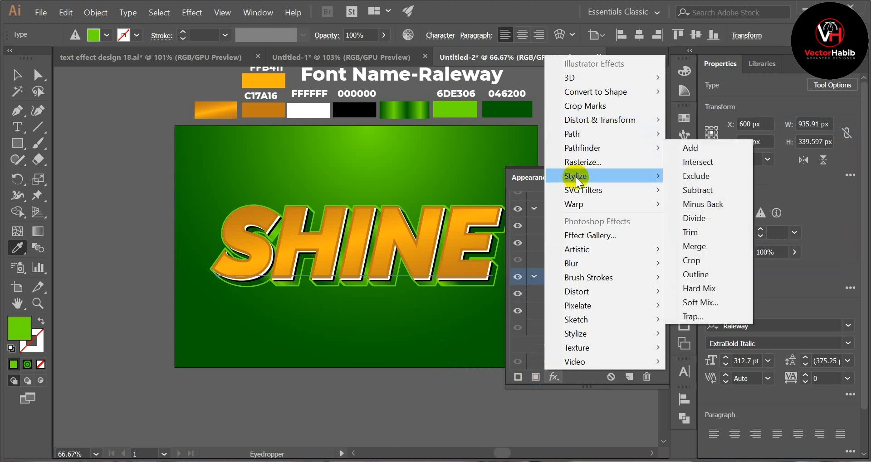
{"action": "mouse_move", "coordinate": [578, 178]}
{"action": "left_click", "coordinate": [711, 177]}
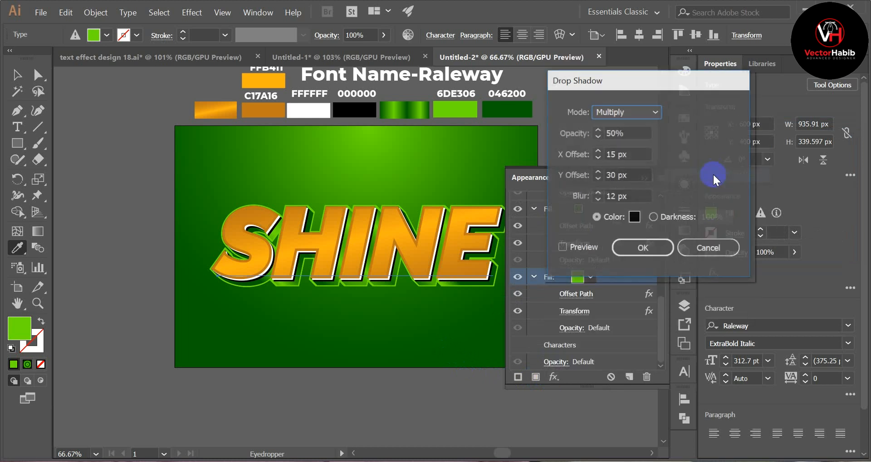
{"action": "left_click", "coordinate": [562, 248]}
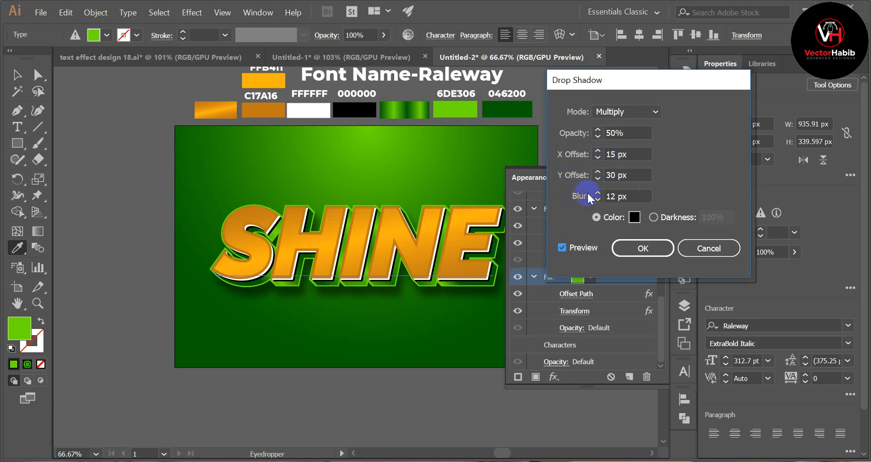
{"action": "left_click", "coordinate": [650, 245]}
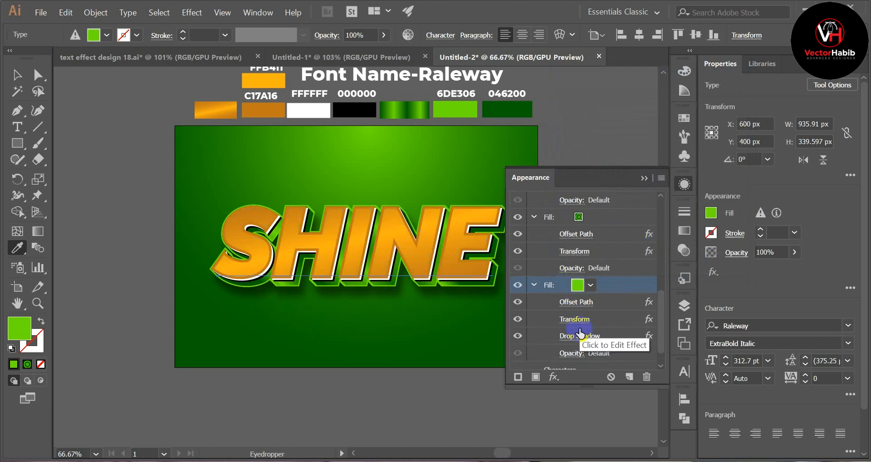
Add an Inner Glow to the topmost orange gradient fill using white Screen mode, 75% opacity, 5 px blur and Edge
{"action": "scroll", "coordinate": [607, 269], "scroll_direction": "up", "scroll_amount": 6}
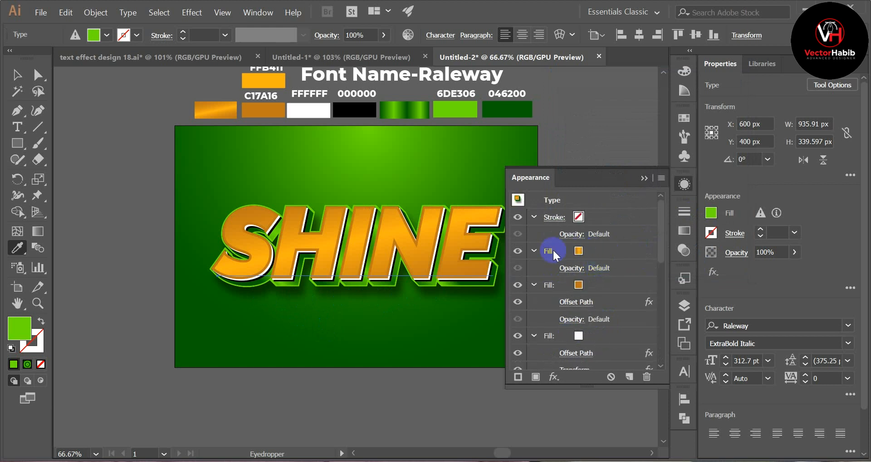
{"action": "left_click", "coordinate": [608, 253]}
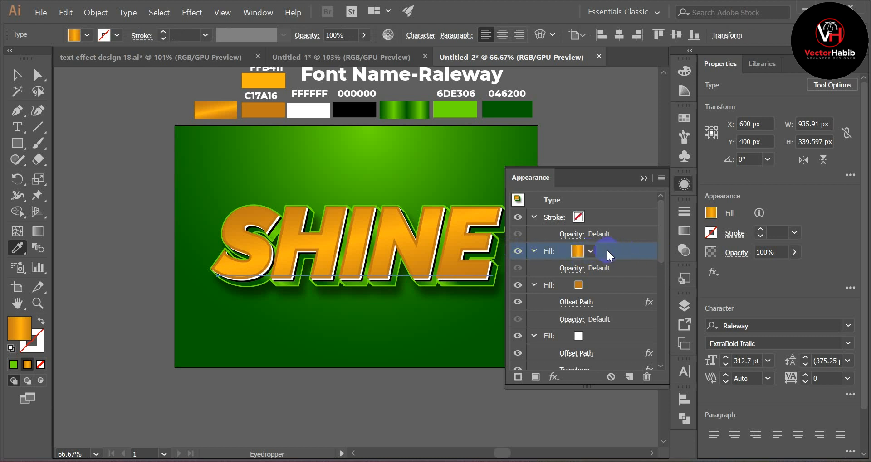
{"action": "left_click", "coordinate": [552, 377]}
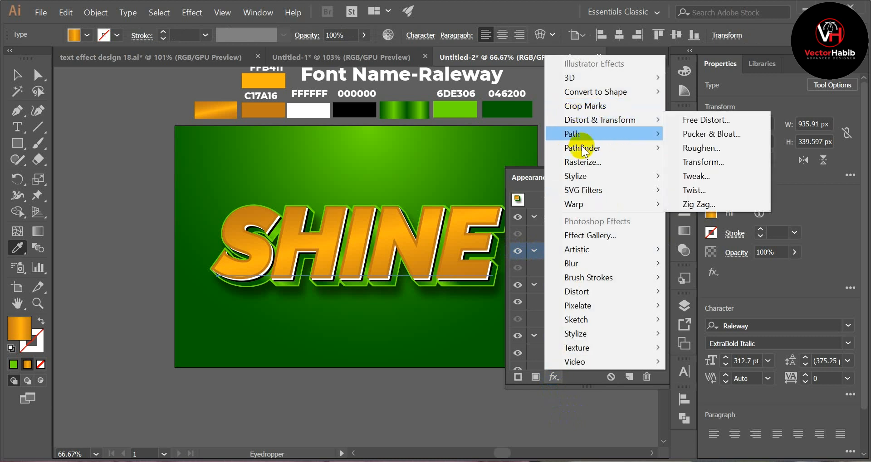
{"action": "mouse_move", "coordinate": [573, 180]}
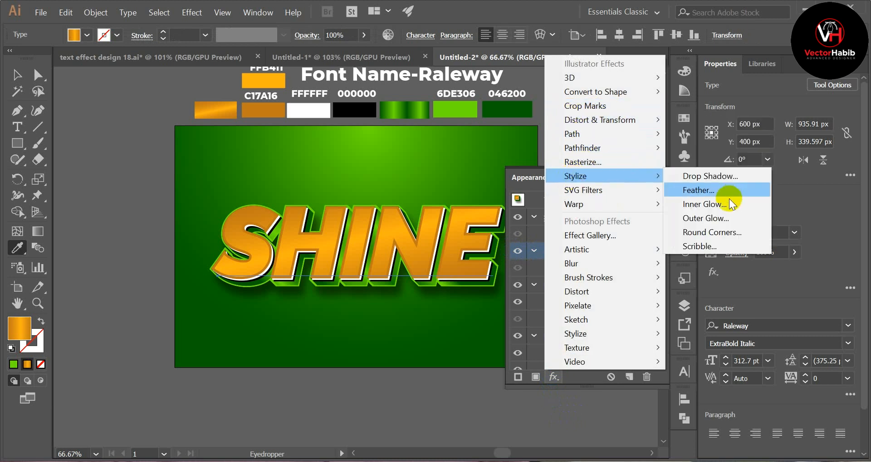
{"action": "left_click", "coordinate": [712, 203]}
{"action": "left_click", "coordinate": [523, 229]}
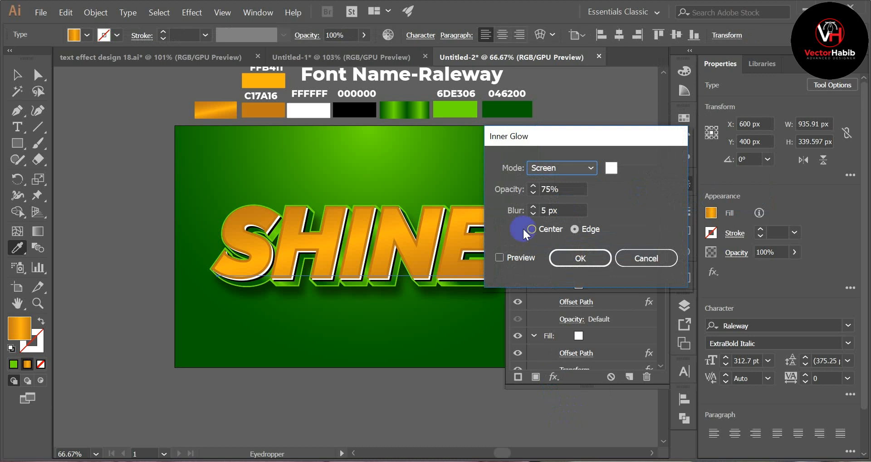
{"action": "left_click", "coordinate": [499, 259]}
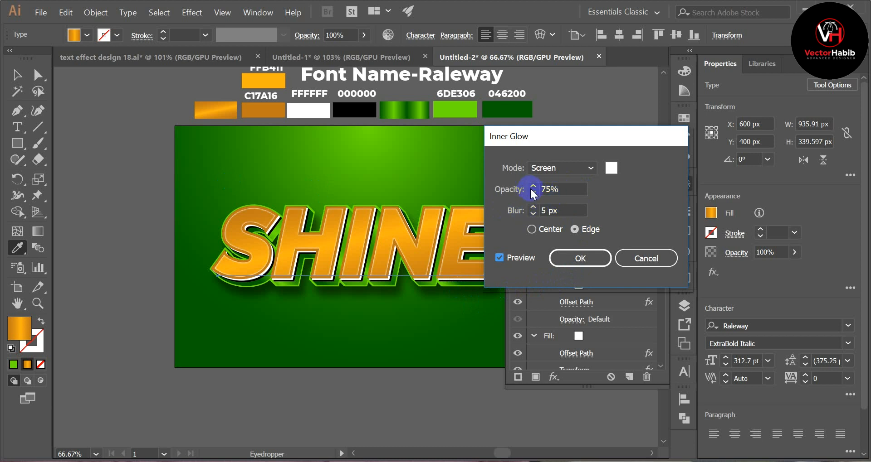
{"action": "left_click", "coordinate": [588, 262]}
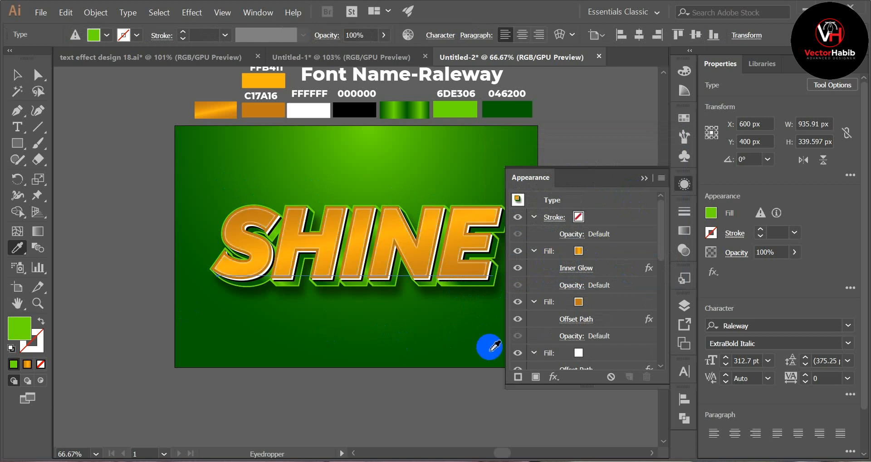
Add a new orange gradient fill above the SHINE text's Inner Glow fill
{"action": "left_click", "coordinate": [599, 250]}
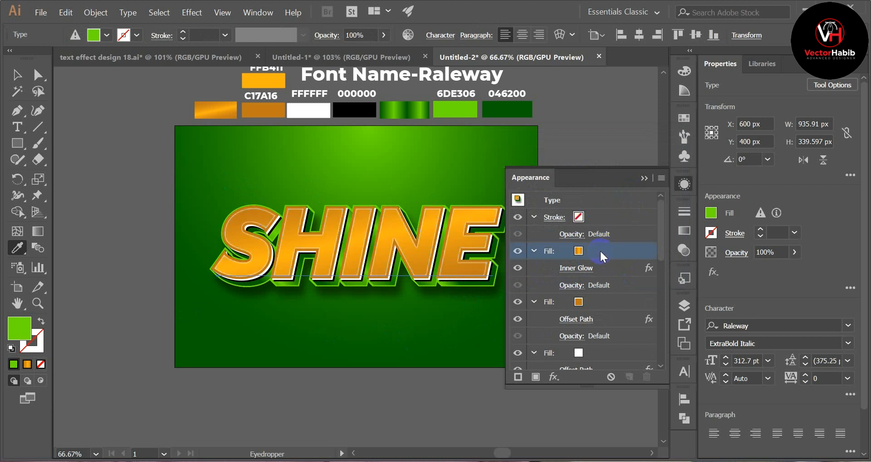
{"action": "left_click", "coordinate": [535, 377]}
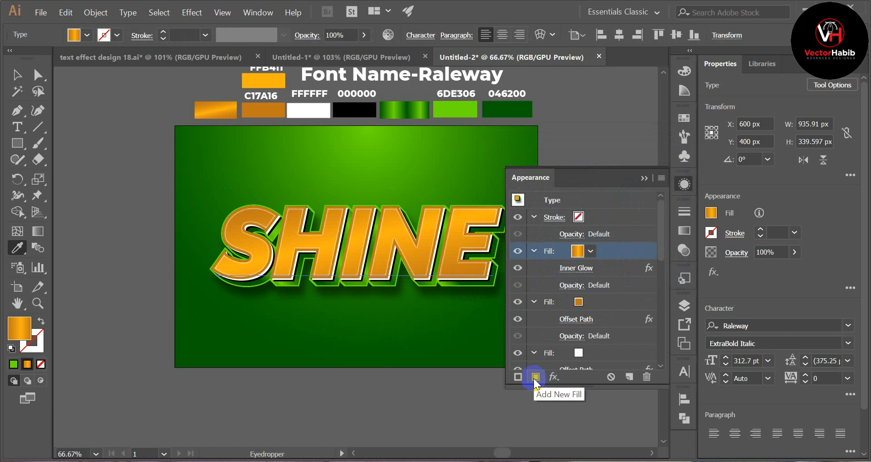
{"action": "left_click", "coordinate": [534, 378]}
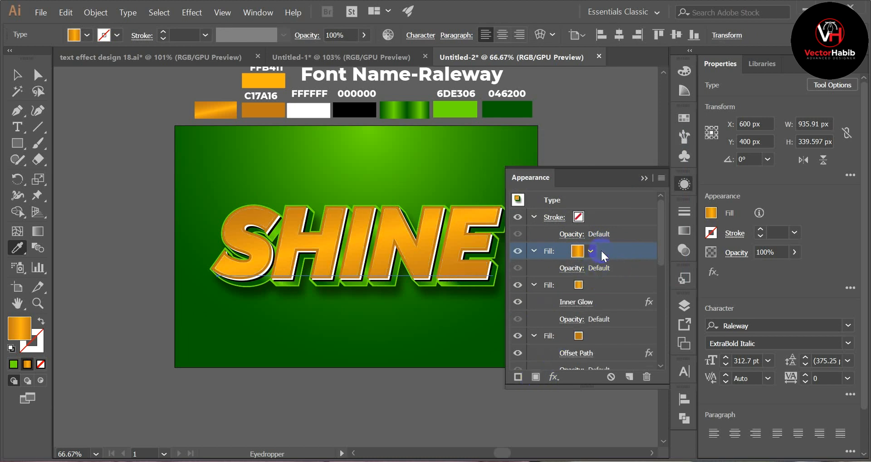
Set the blend mode of the new topmost gradient fill to Soft Light
{"action": "left_click", "coordinate": [531, 252]}
{"action": "left_click", "coordinate": [616, 245]}
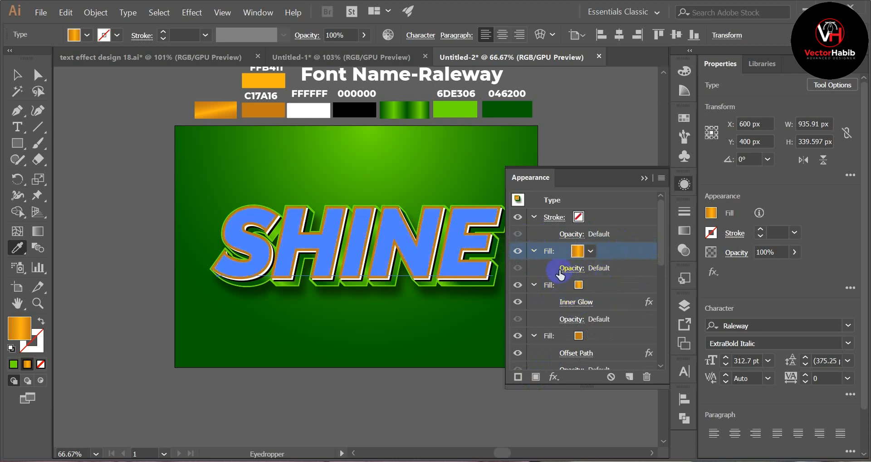
{"action": "left_click", "coordinate": [597, 268]}
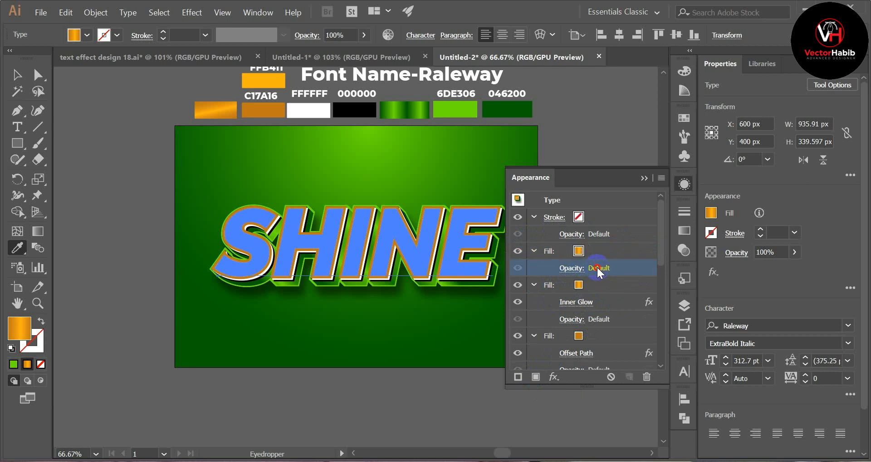
{"action": "double_click", "coordinate": [597, 268]}
{"action": "left_click", "coordinate": [562, 226]}
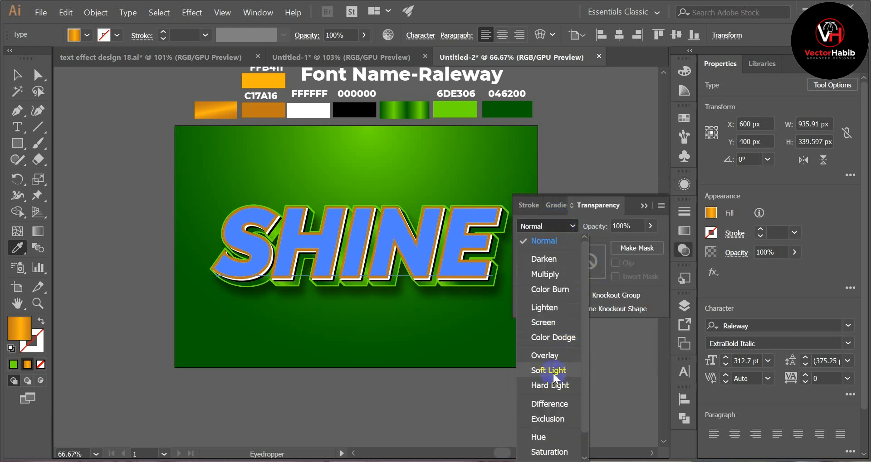
{"action": "left_click", "coordinate": [552, 370]}
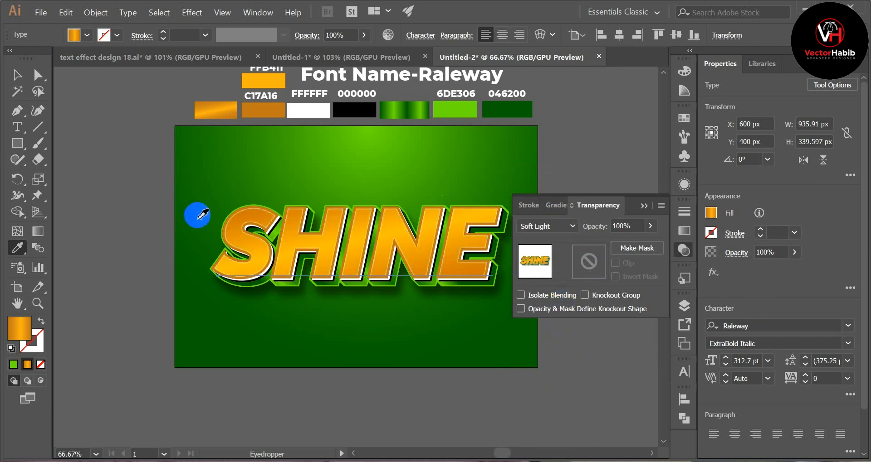
{"action": "left_click", "coordinate": [644, 206]}
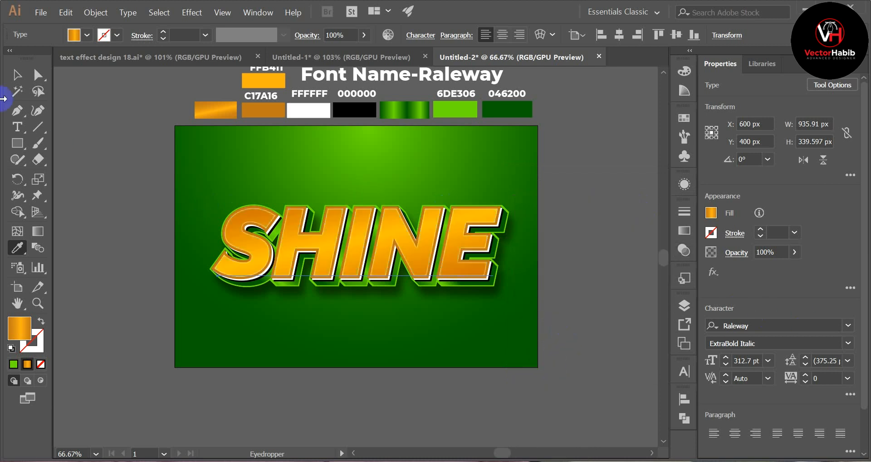
Compare the SHINE text with the reference design in the Untitled-1 document, then return to Untitled-2
{"action": "key", "text": "v"}
{"action": "key", "text": "ctrl+0"}
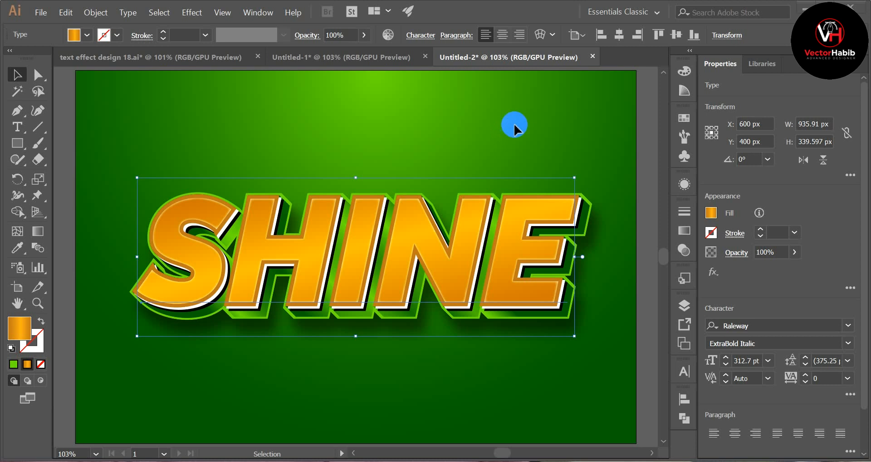
{"action": "left_click", "coordinate": [345, 62]}
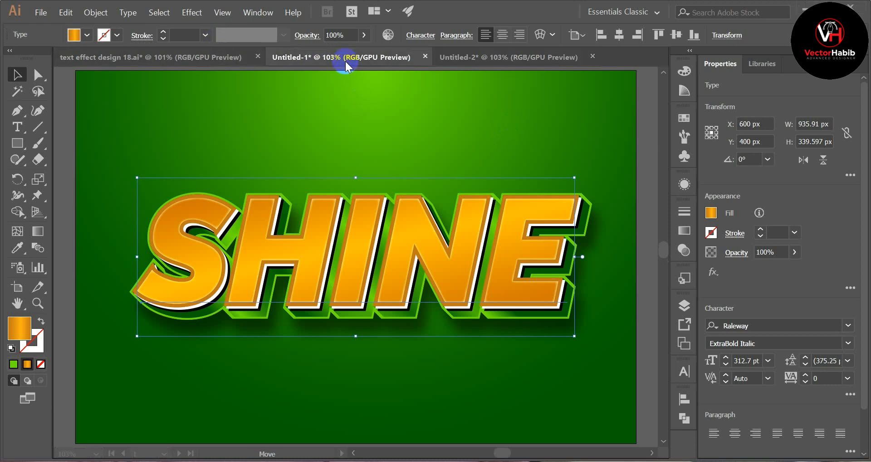
{"action": "scroll", "coordinate": [438, 258], "scroll_direction": "down", "scroll_amount": 4}
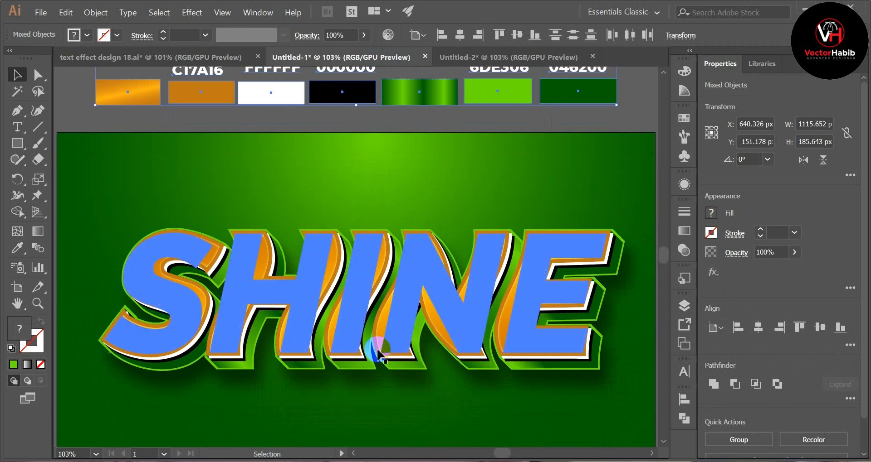
{"action": "left_click", "coordinate": [444, 59]}
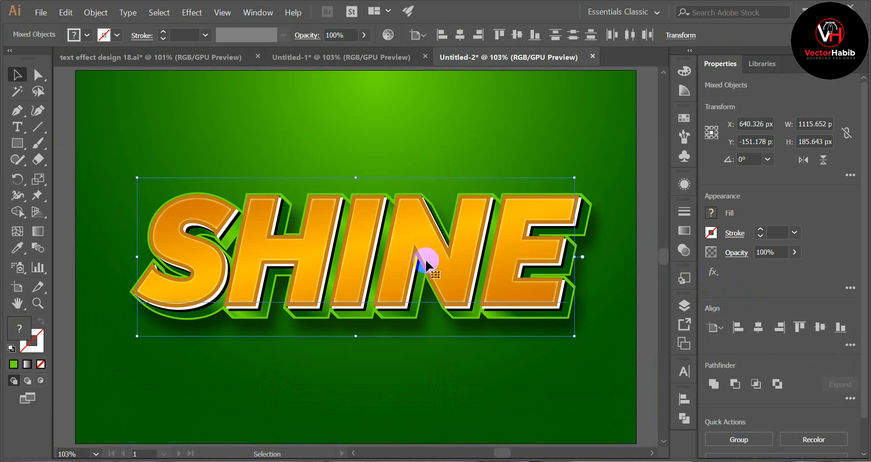
Start a horizontal Twist warp effect on the whole SHINE text, with preview on
{"action": "left_click", "coordinate": [426, 266]}
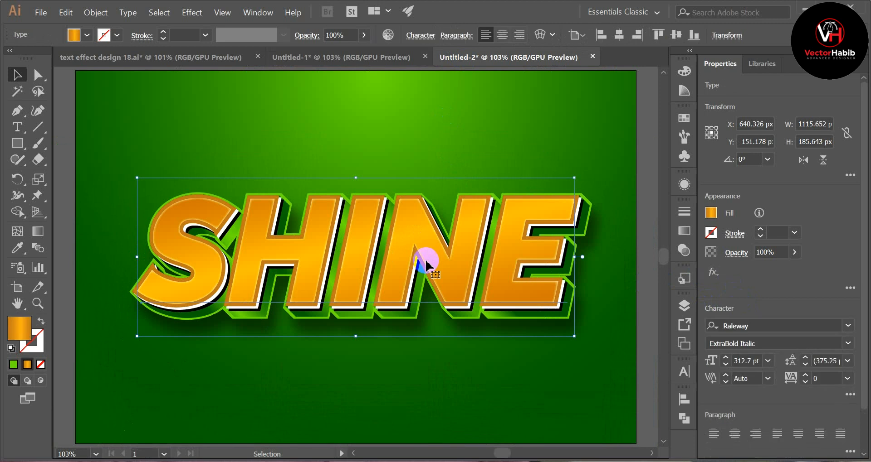
{"action": "left_click", "coordinate": [684, 184]}
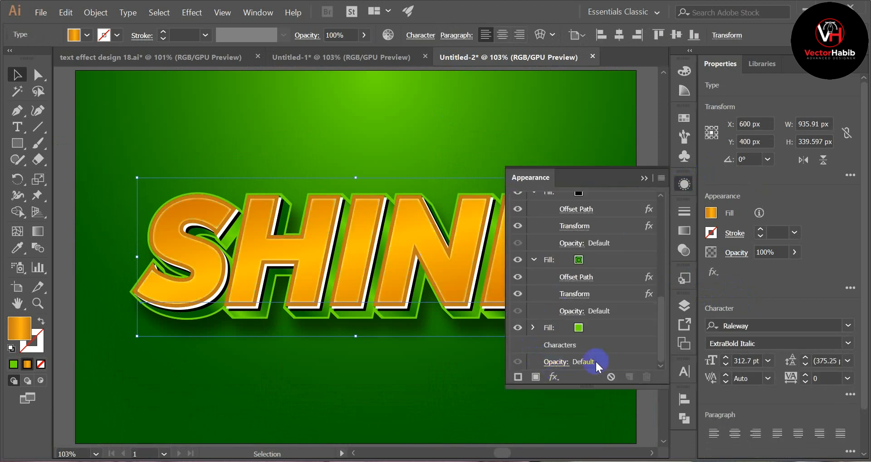
{"action": "left_click", "coordinate": [552, 376]}
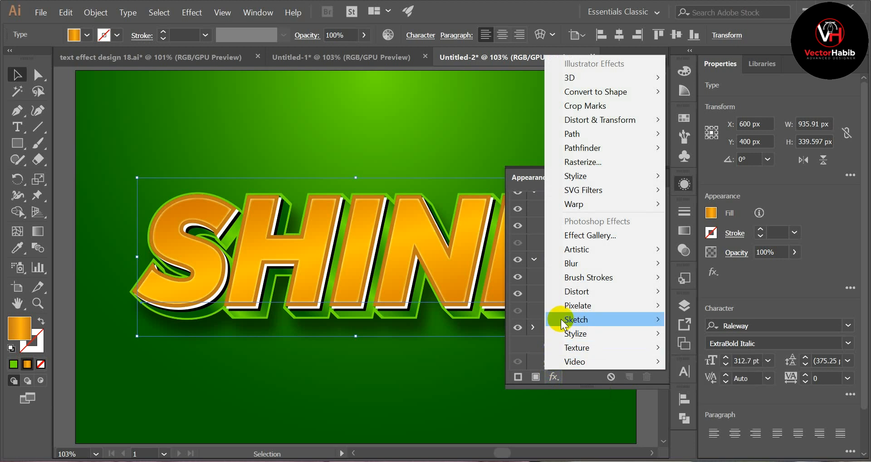
{"action": "mouse_move", "coordinate": [580, 207]}
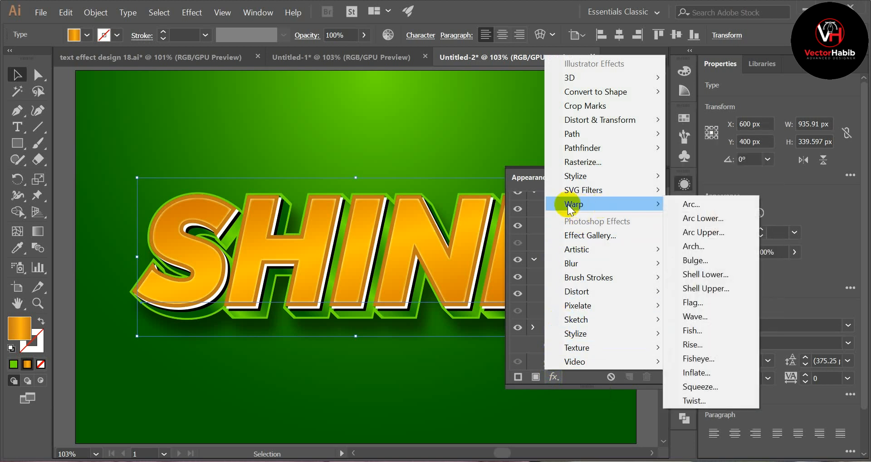
{"action": "left_click", "coordinate": [687, 399]}
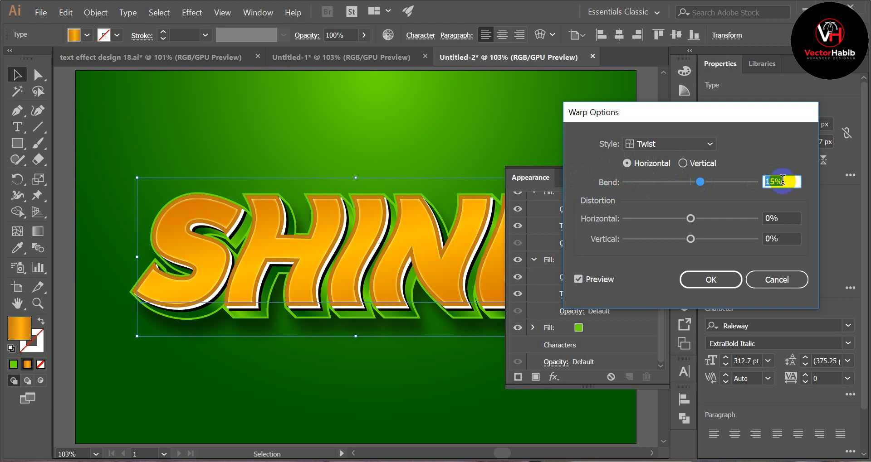
Set the Twist warp's bend to 15% with no distortion and apply it to the SHINE text
{"action": "mouse_move", "coordinate": [702, 181]}
{"action": "left_mouse_down"}
{"action": "mouse_move", "coordinate": [722, 183]}
{"action": "mouse_move", "coordinate": [698, 188]}
{"action": "left_mouse_up"}
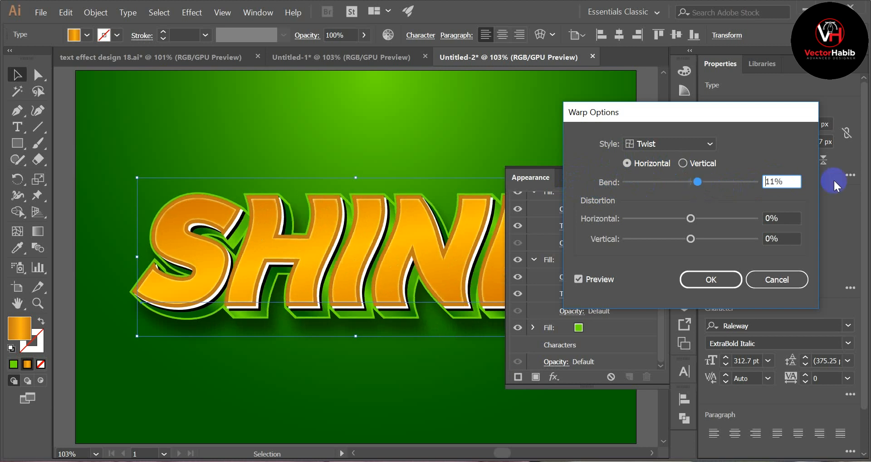
{"action": "left_click", "coordinate": [782, 177]}
{"action": "key", "text": "Up"}
{"action": "key", "text": "Up"}
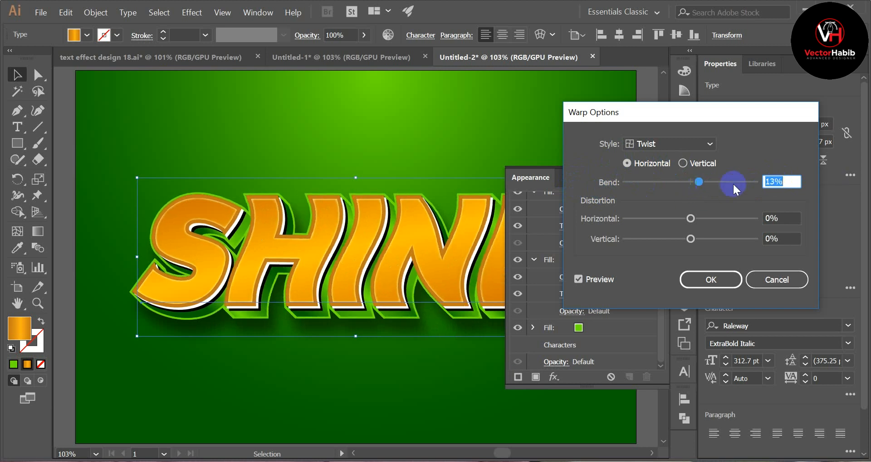
{"action": "key", "text": "Up"}
{"action": "key", "text": "Up"}
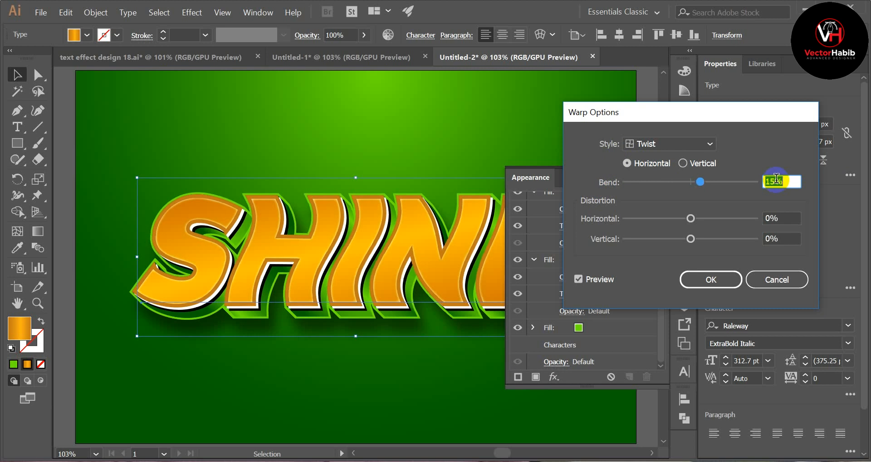
{"action": "left_click", "coordinate": [699, 281]}
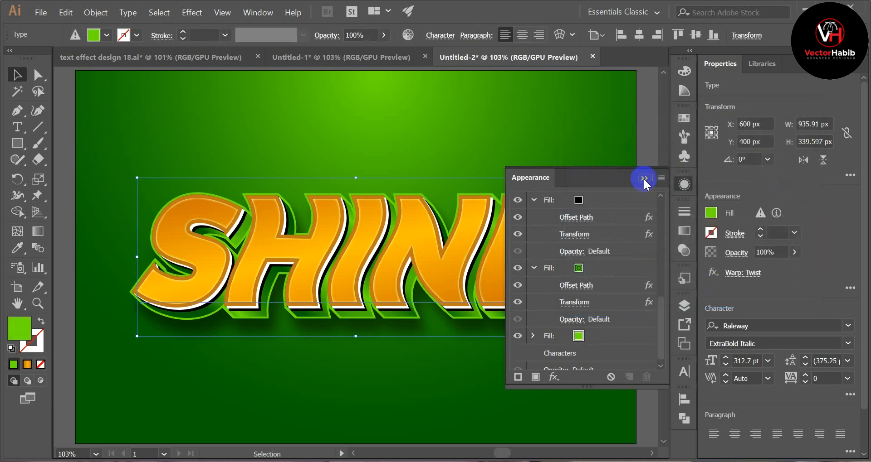
{"action": "left_click", "coordinate": [643, 178]}
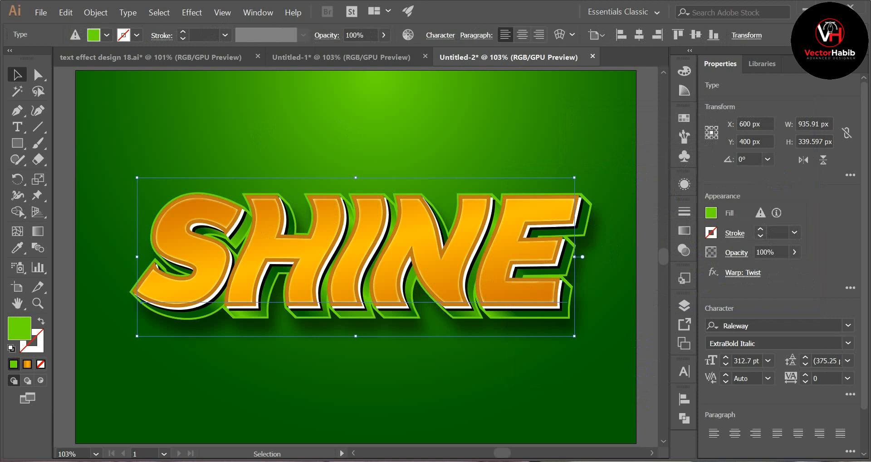